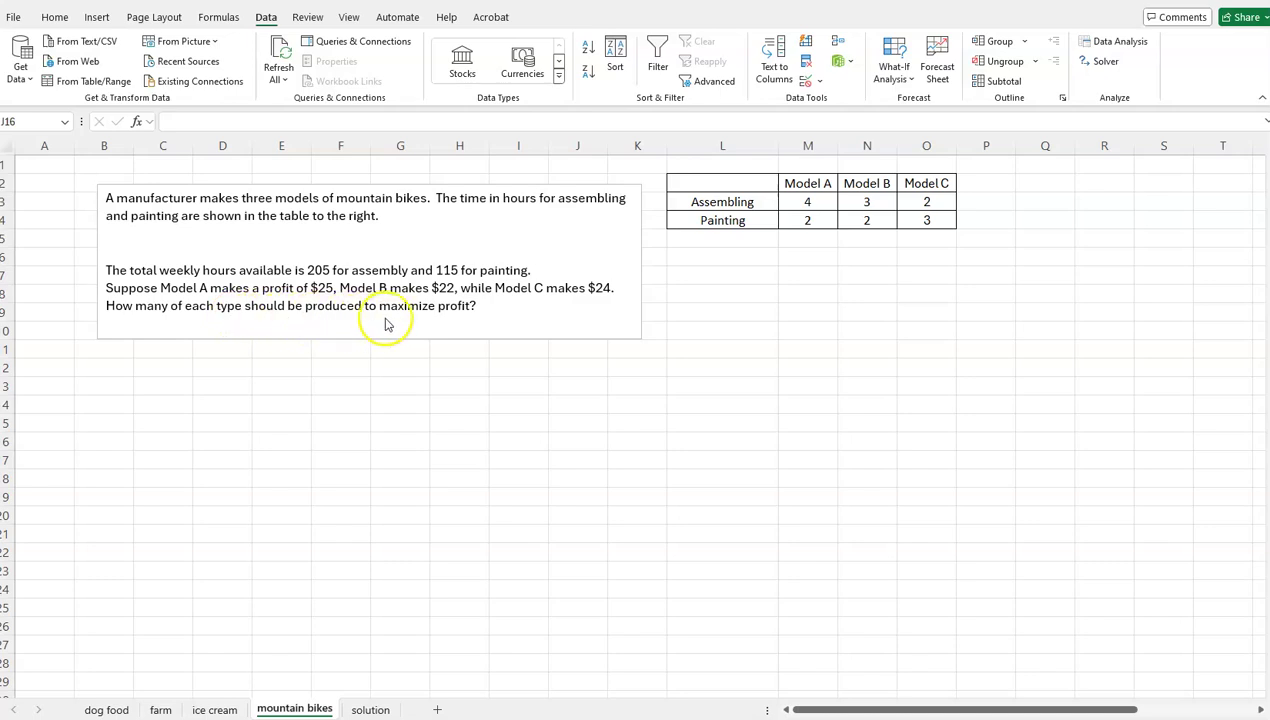
- Enlarge the problem text box downward to about row 17, ready for text on a blank line below the question
click(496, 333)
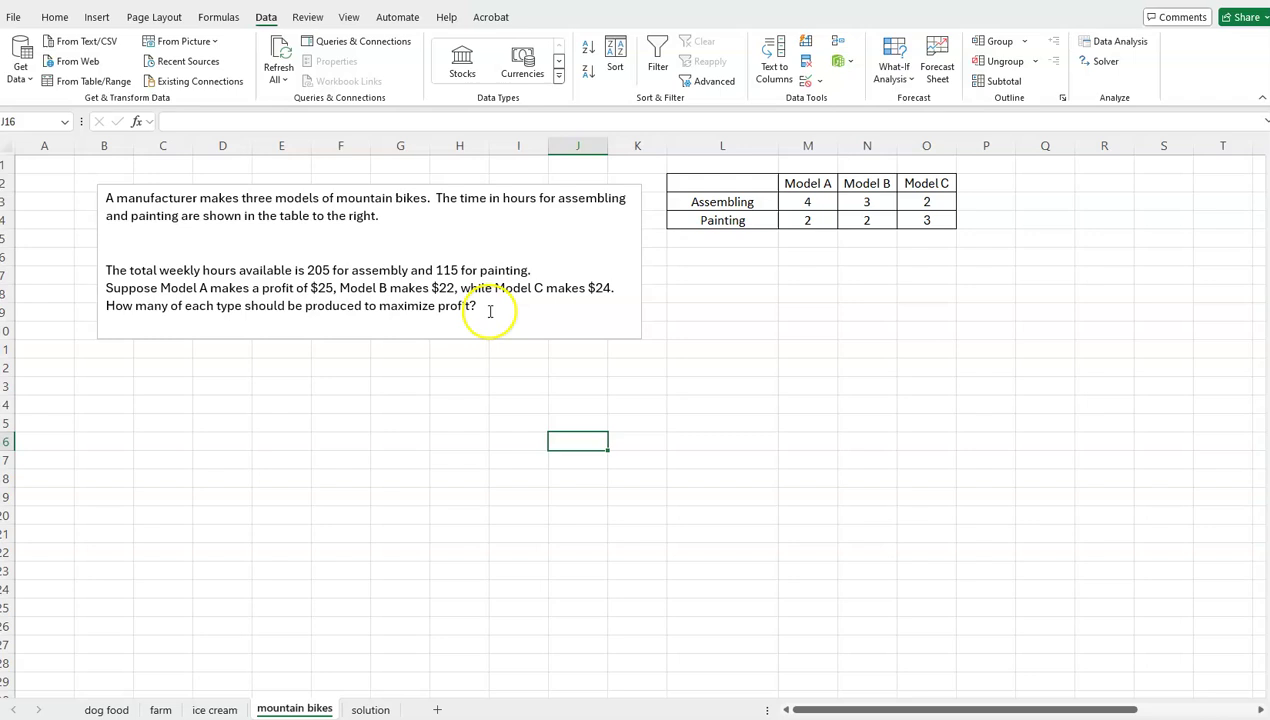
click(385, 315)
drag(366, 338, 368, 474)
click(120, 337)
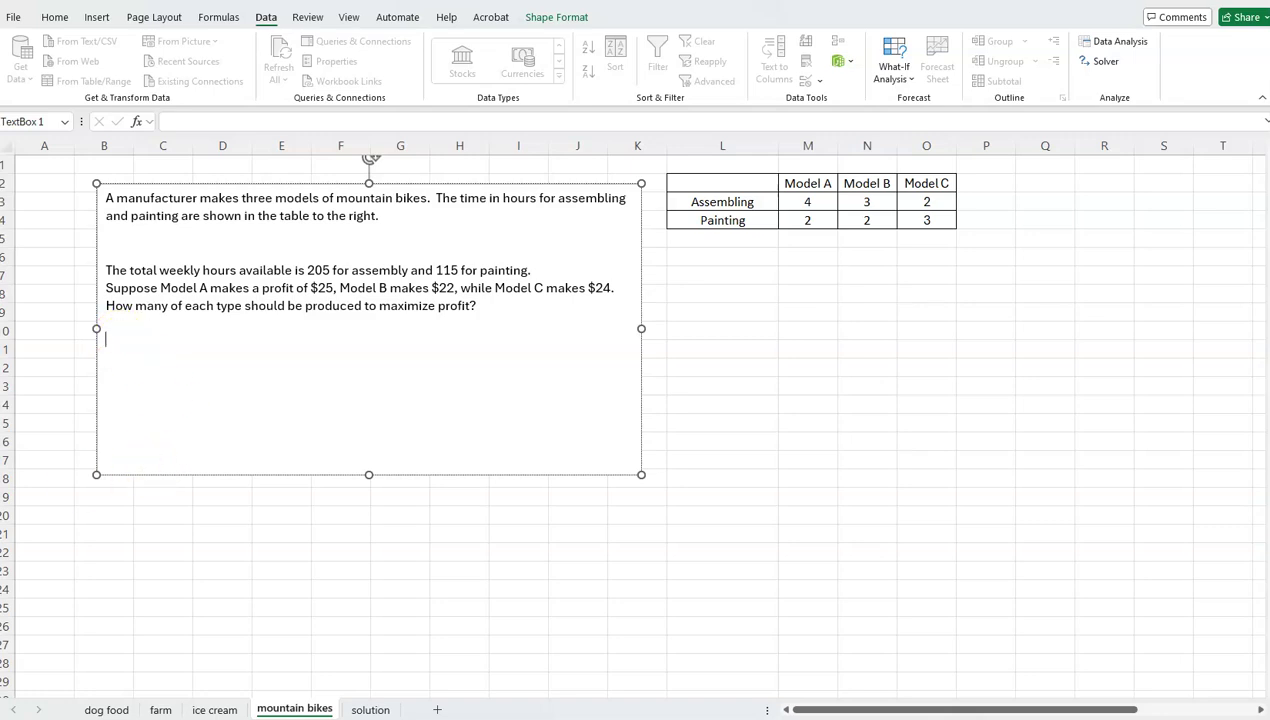
- Add the decision variables line "A, B, C (number of bikes made)" below the question in the text box
text(A, B, C)
text((number of bikes)
key(BackSpace)
key(BackSpace)
text(es mad))
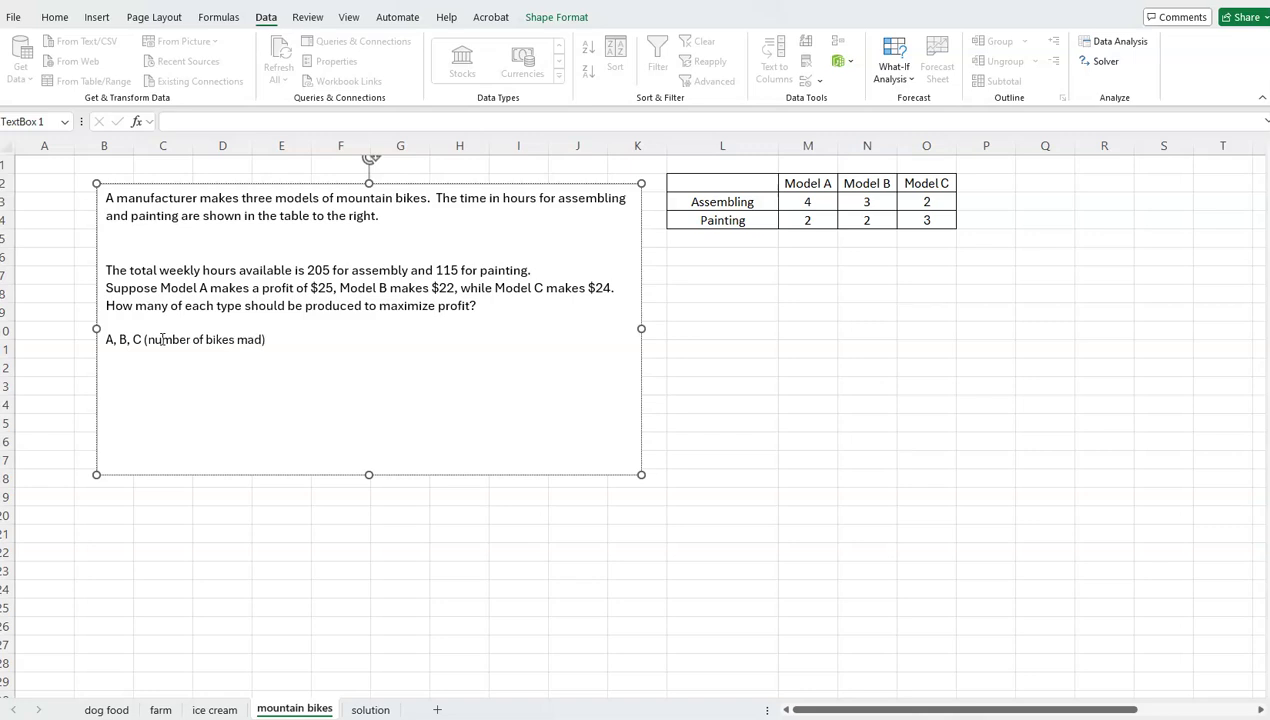
key(BackSpace)
text(e))
- Add the objective function line "max profit = 25A + 22B + 24C" below the variables line
key(Return)
text(max profit =)
click(165, 335)
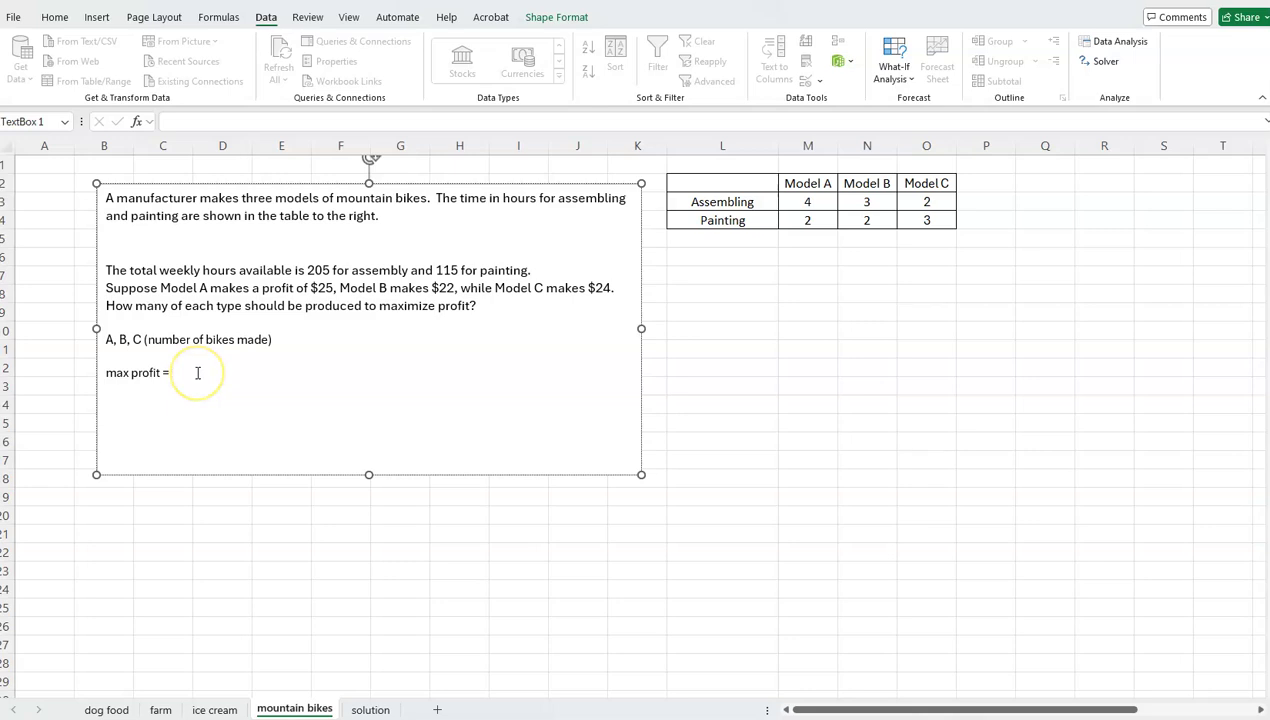
text(25A + 22)
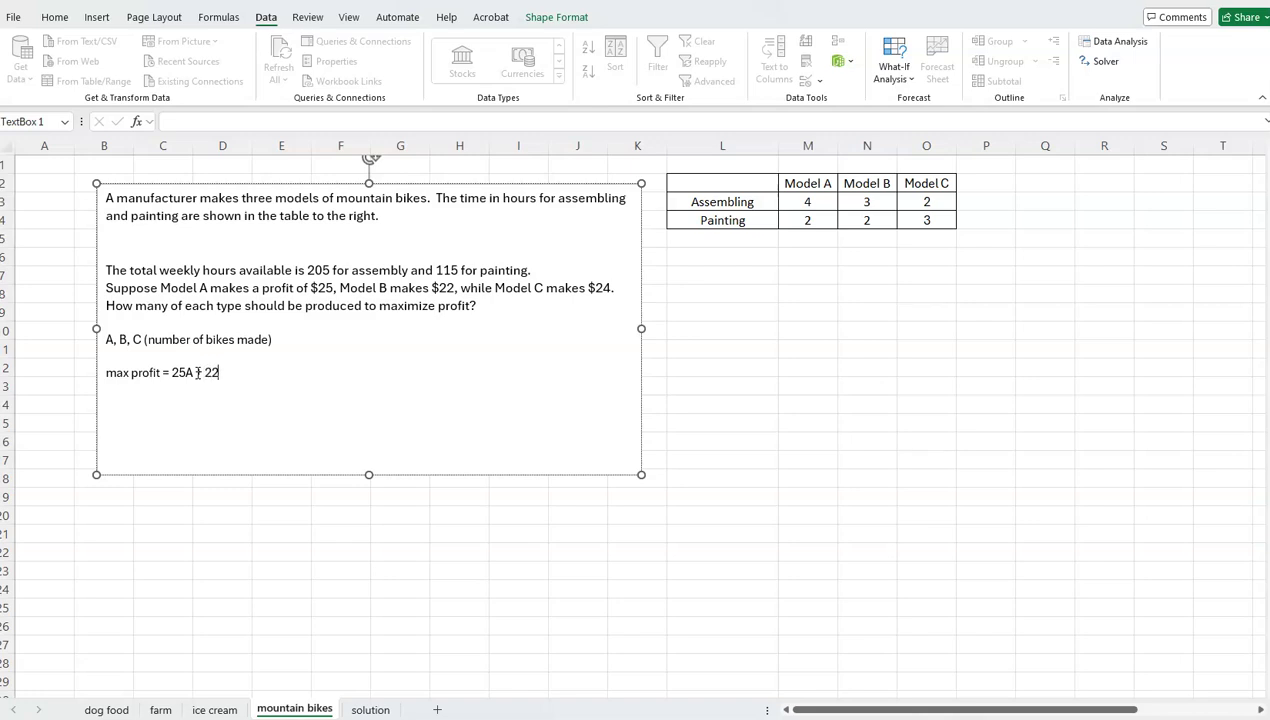
text(B + 24C)
- Add a "constraints" heading and, beneath it, the assembly constraint "4A + 3B + 2C <= 205"
click(245, 441)
text(constraints)
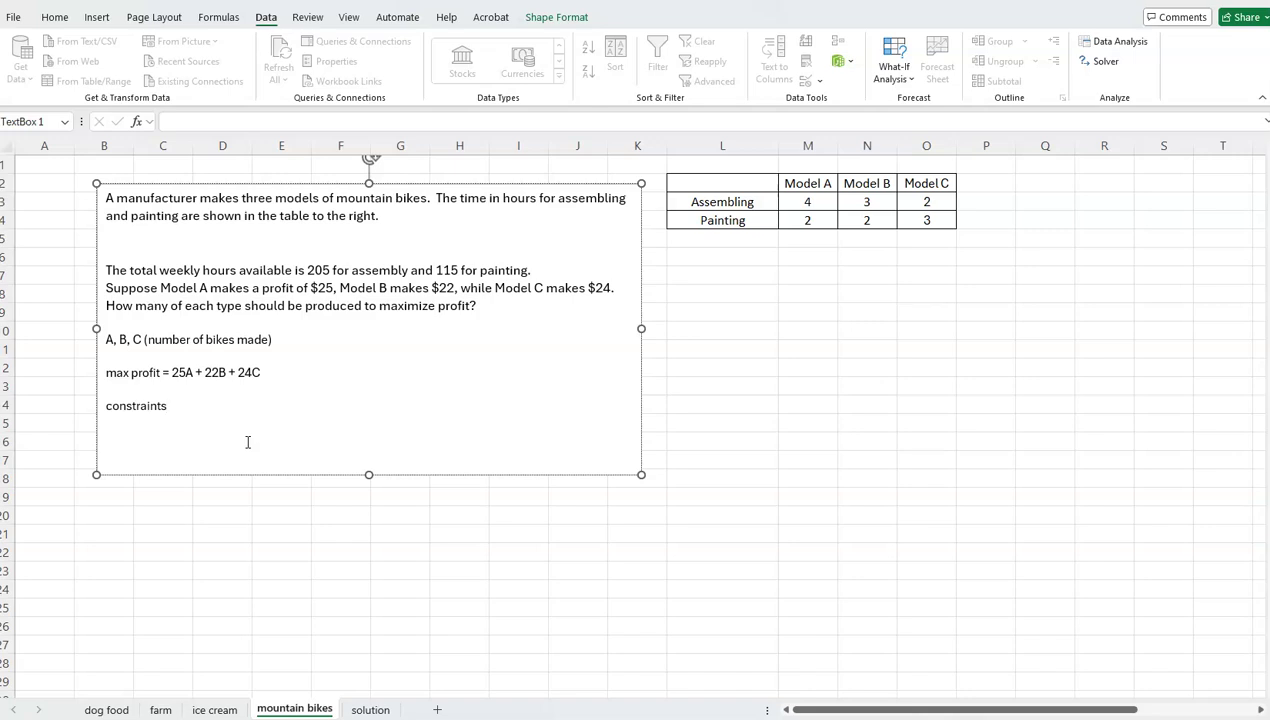
key(Return)
text(assembly)
key(Tab)
text(4A + 3B + 2C)
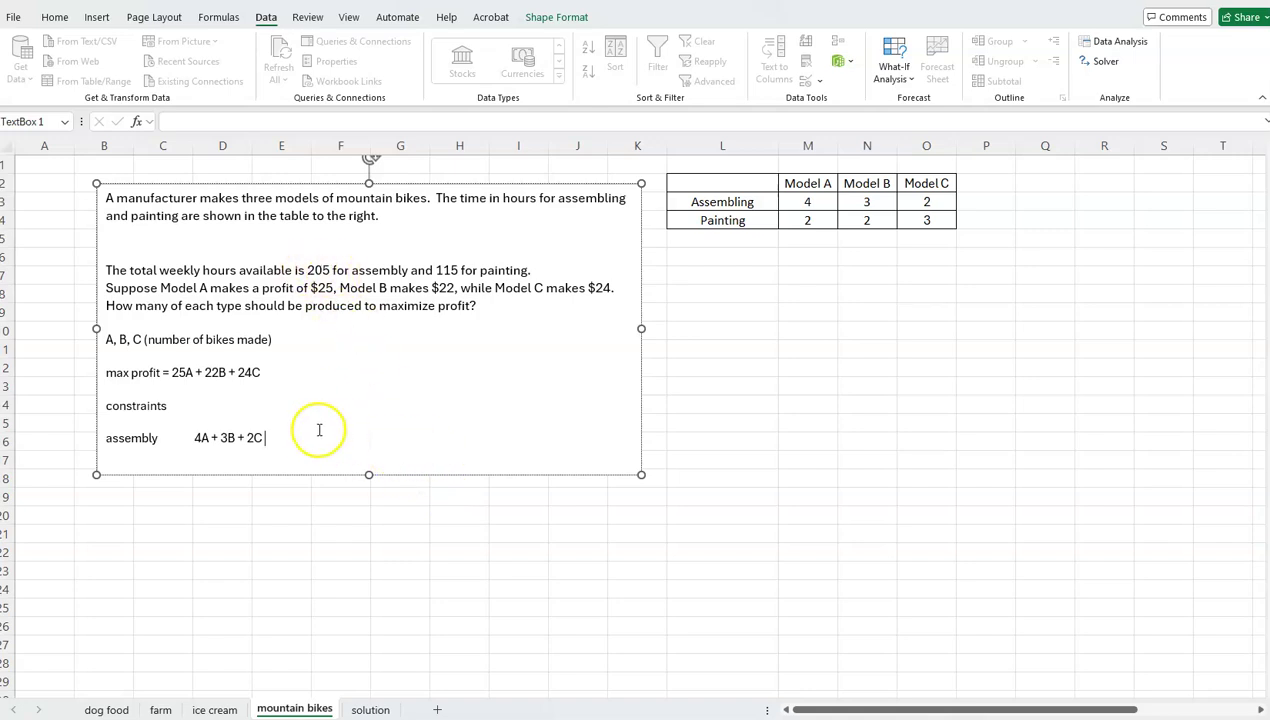
text(<)
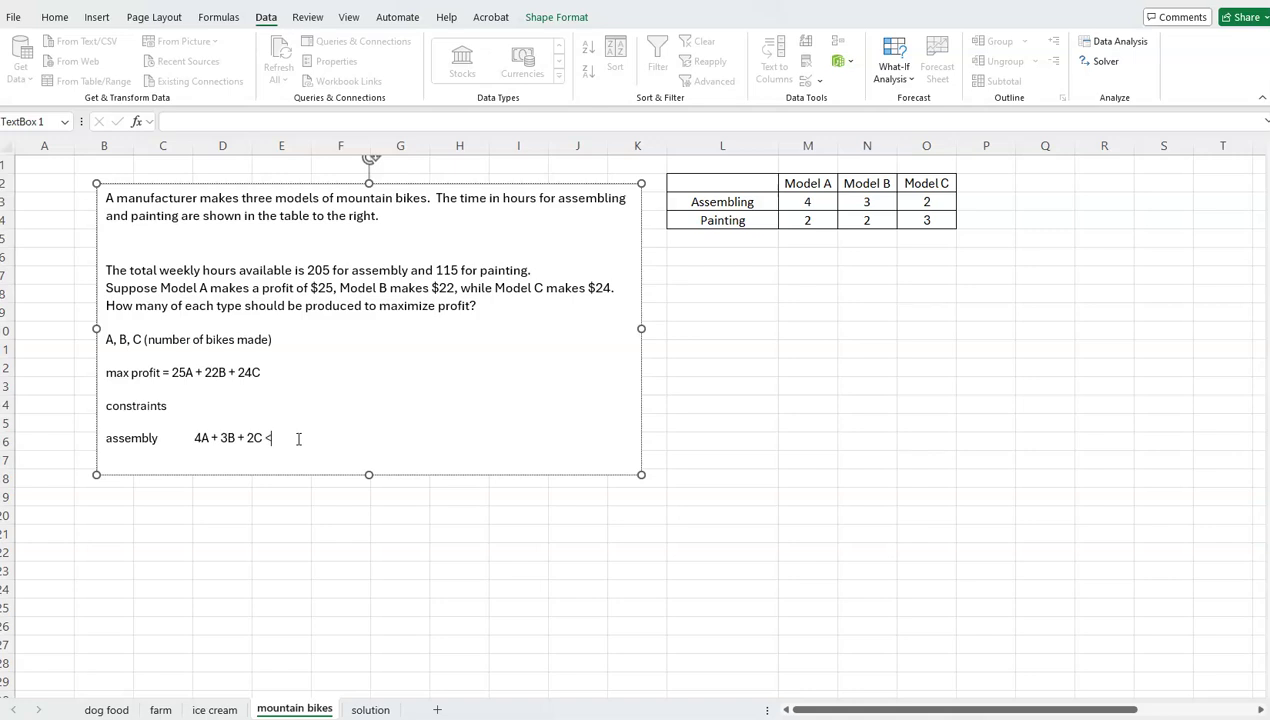
text(= 205)
key(Up)
key(Up)
key(Up)
- Extend the text box to about row 20 and add the painting constraint "2A + 2B + 3C <= 115" and "A, B, C >= 0"
drag(369, 475, 369, 525)
click(134, 470)
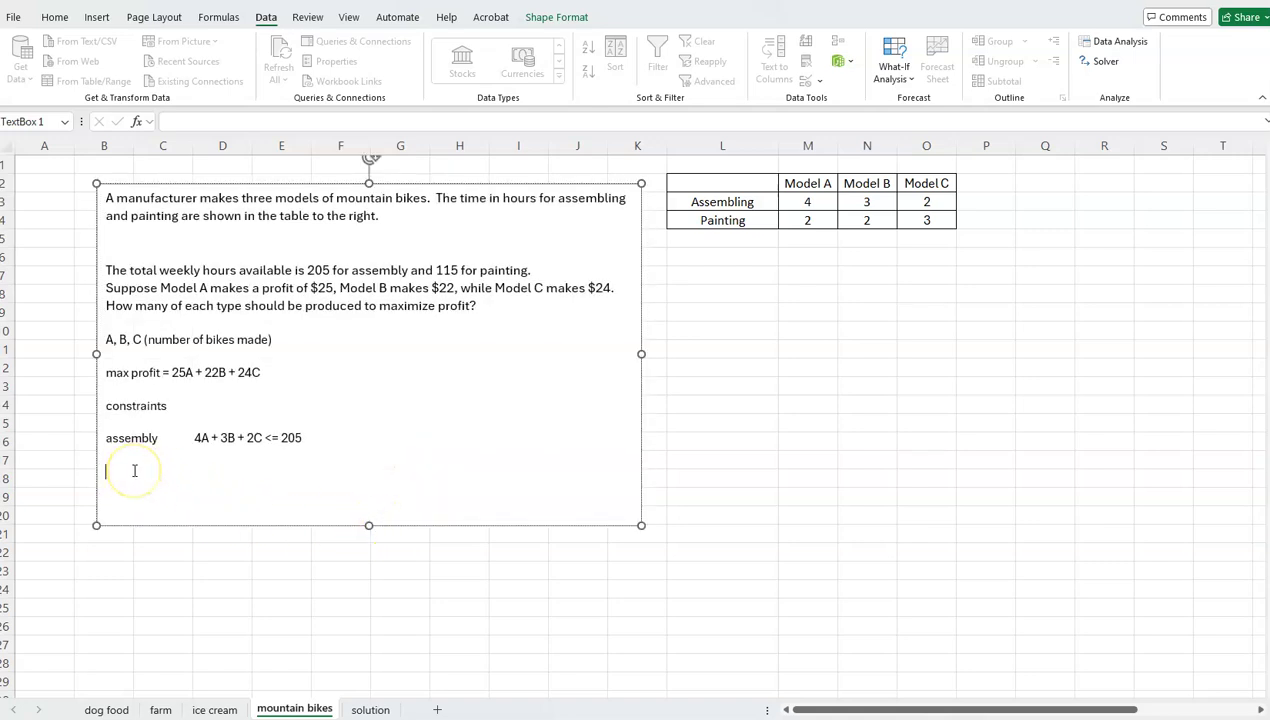
text(painting)
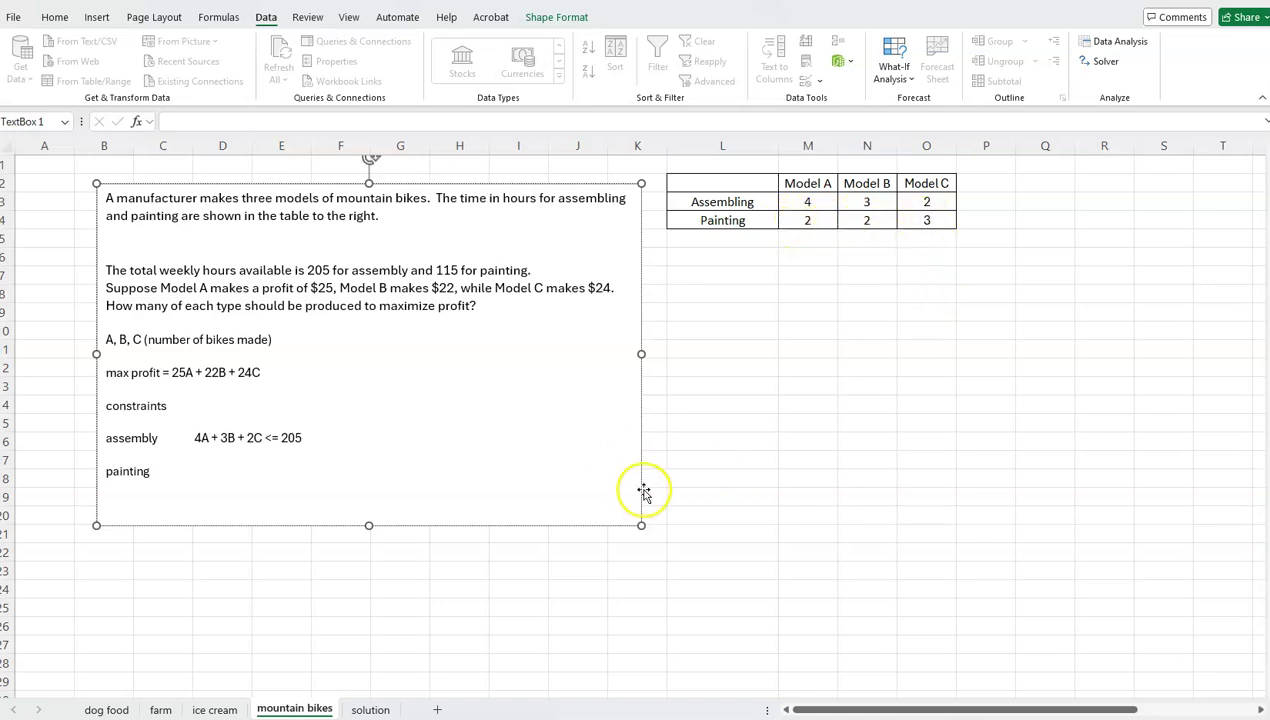
key(Tab)
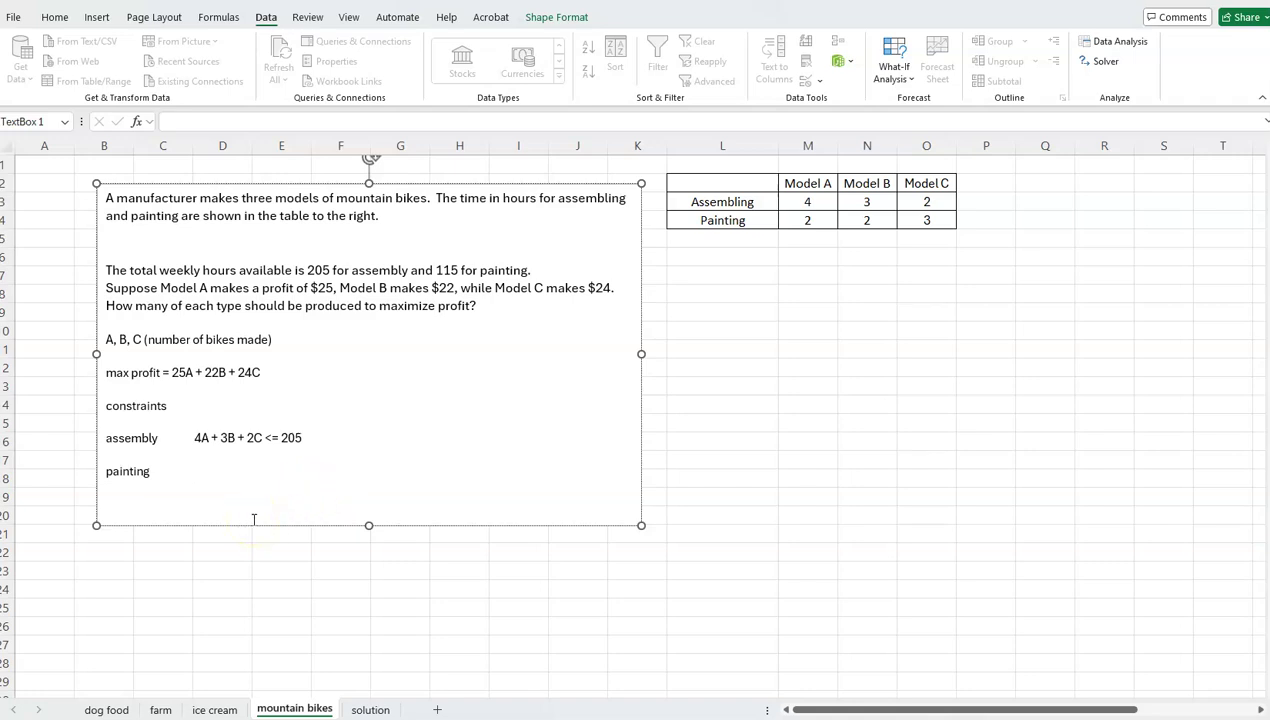
text(2A)
text(+ 2B + 3C <= 115)
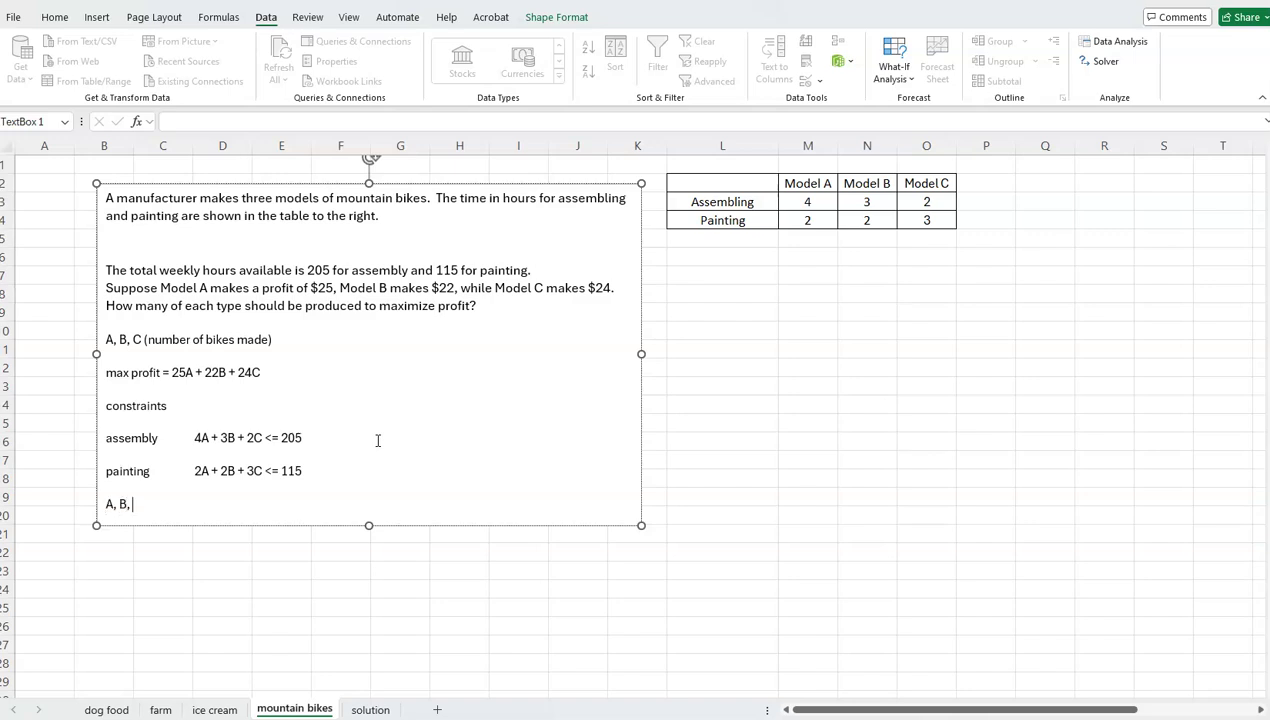
text(C >= 0)
- Enter the variable headers A, B and C in cells B22 to D22 below the text box
scroll(799, 545, down, 1)
scroll(799, 545, down, 2)
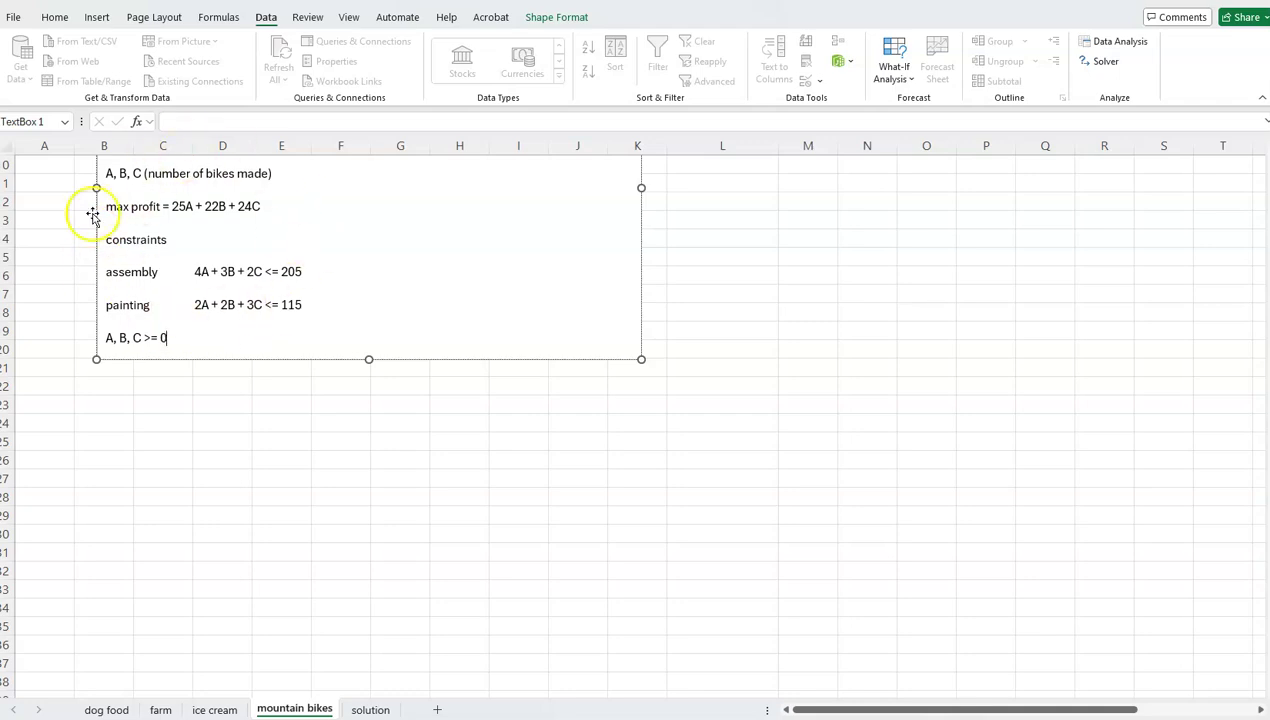
click(106, 387)
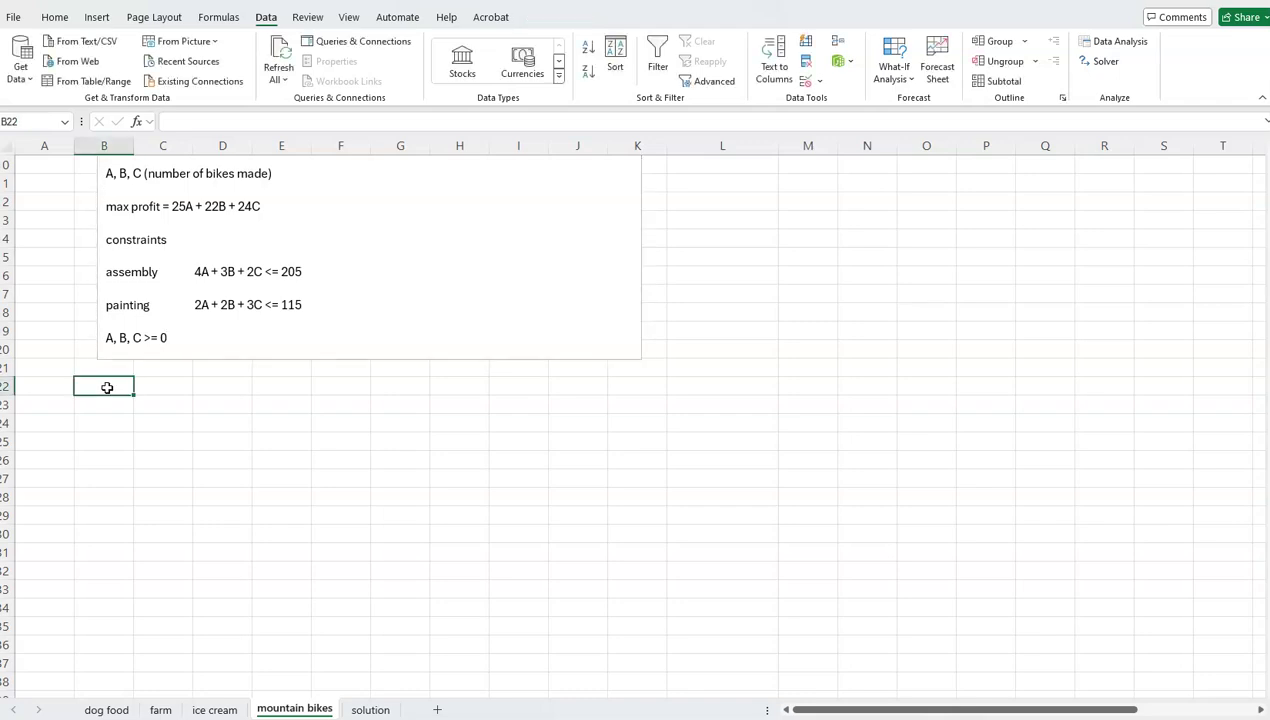
key(Right)
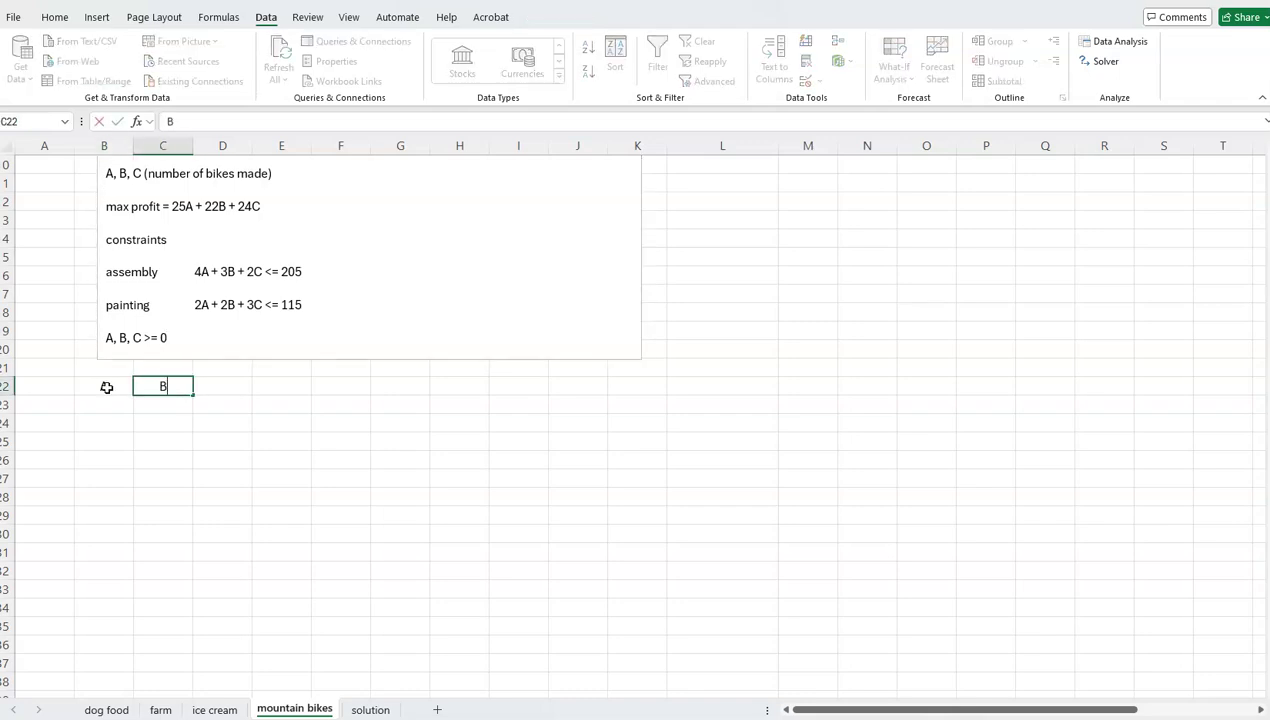
text(B)
key(Right)
text(C)
click(184, 499)
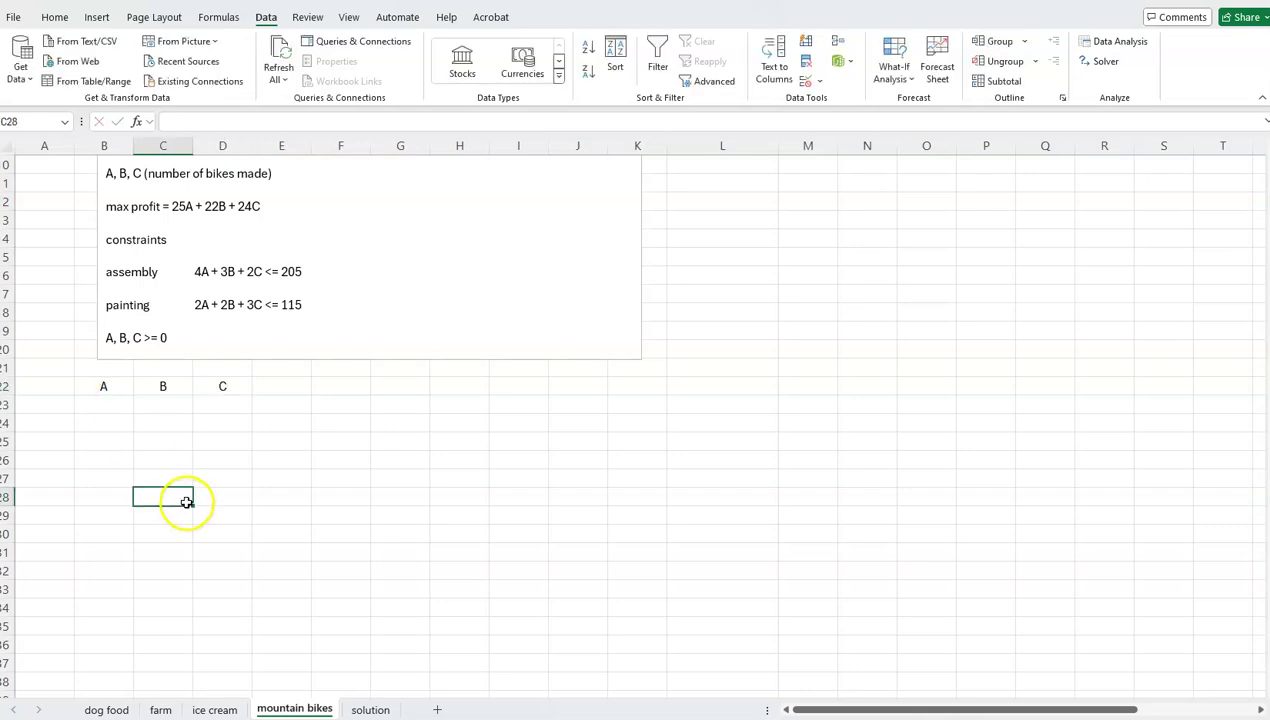
- Switch centre alignment off and back on for columns A through S
drag(45, 145, 1180, 280)
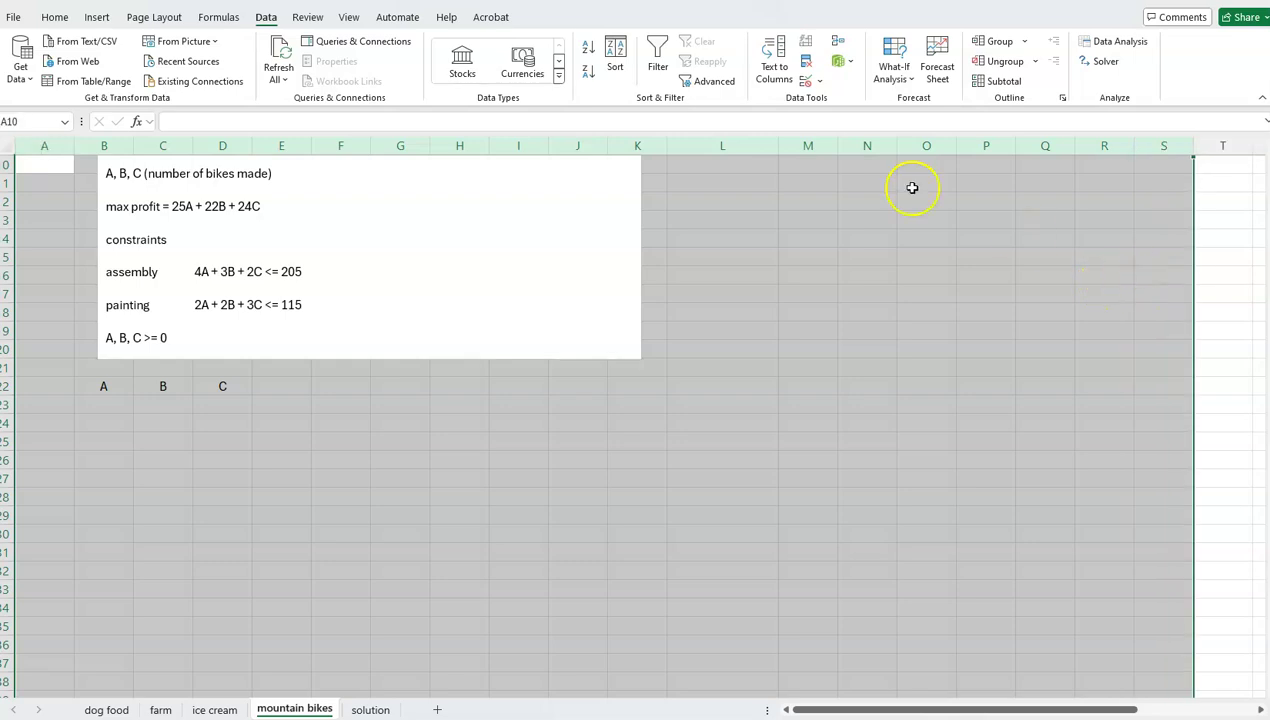
click(54, 18)
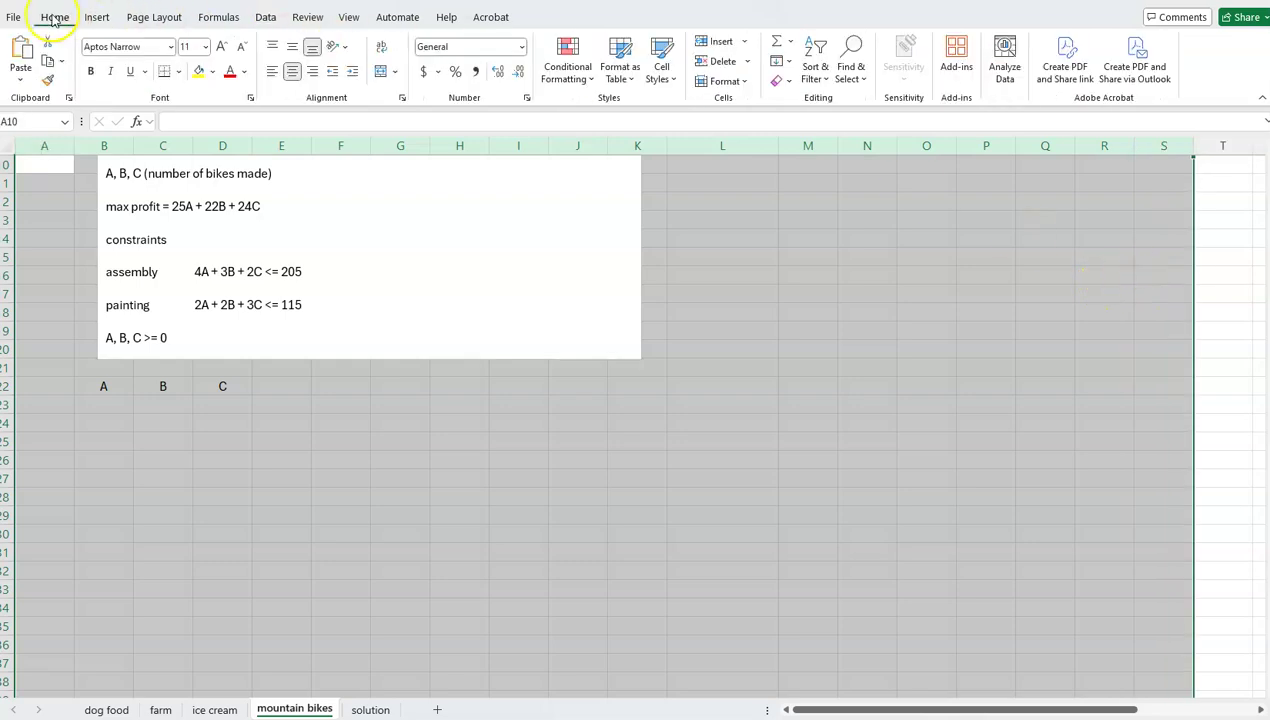
click(293, 72)
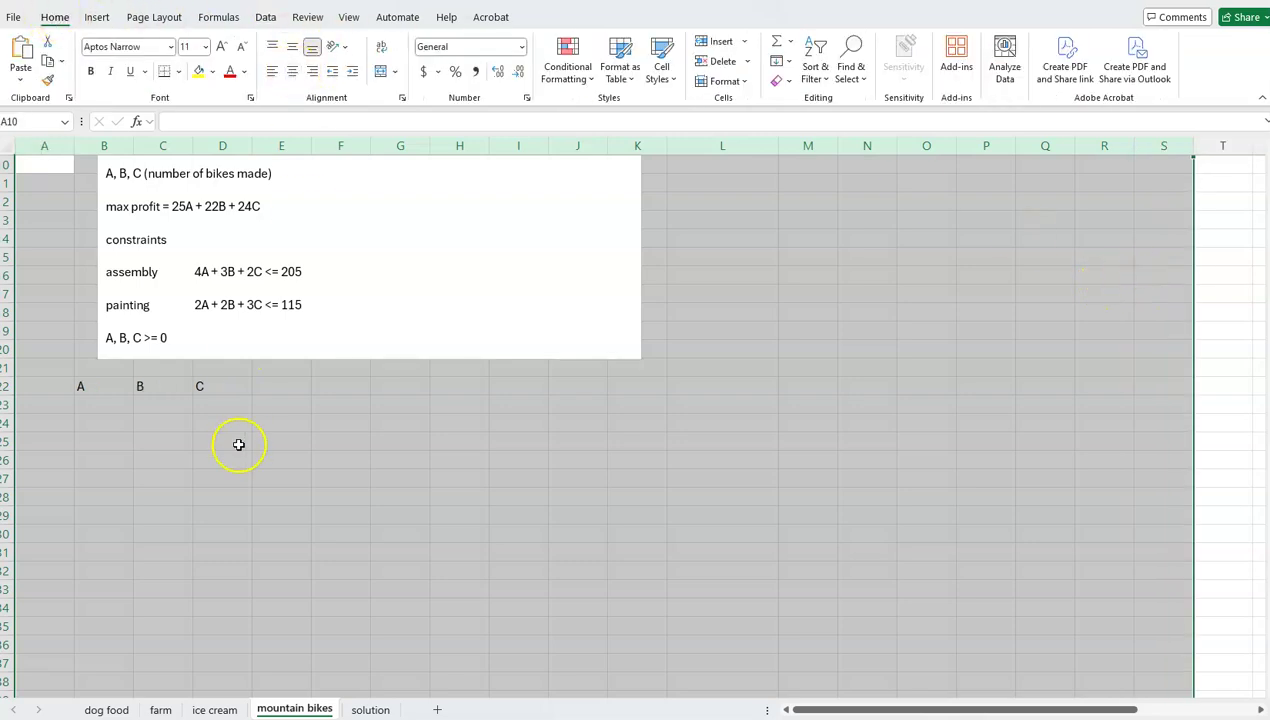
click(293, 72)
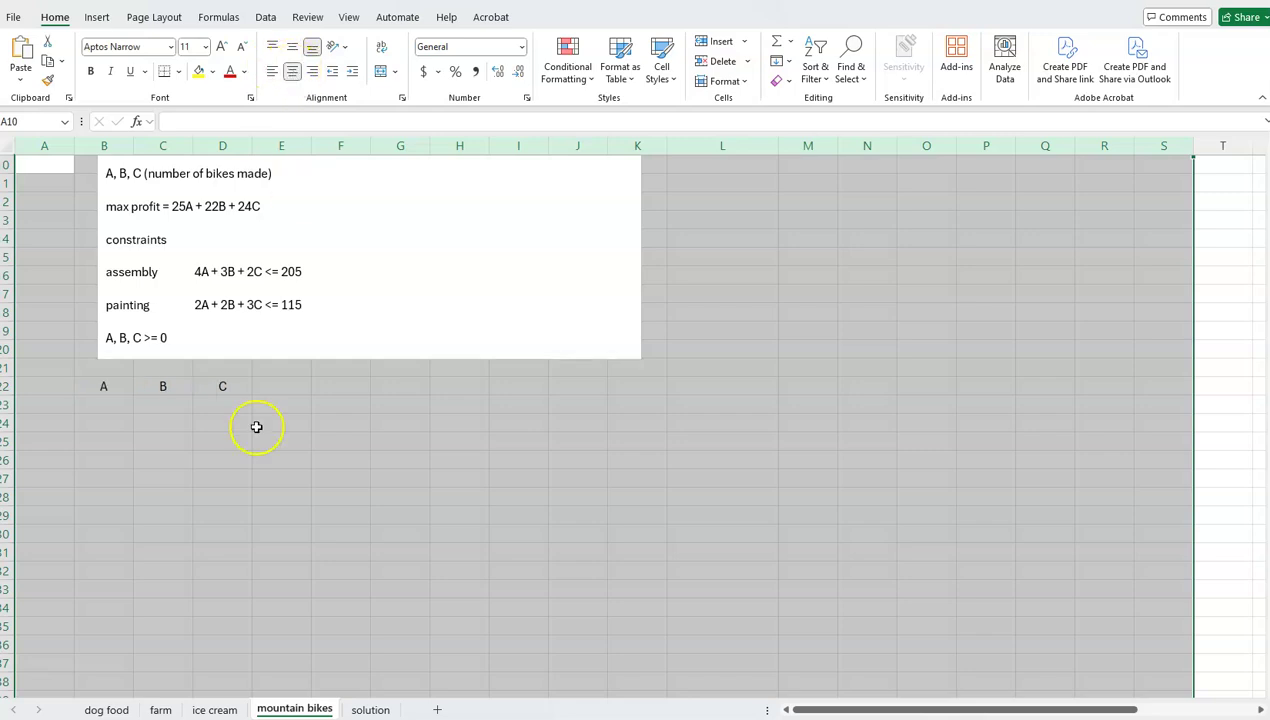
click(257, 494)
- Apply all borders to the variable table in B22:D23
drag(102, 386, 191, 407)
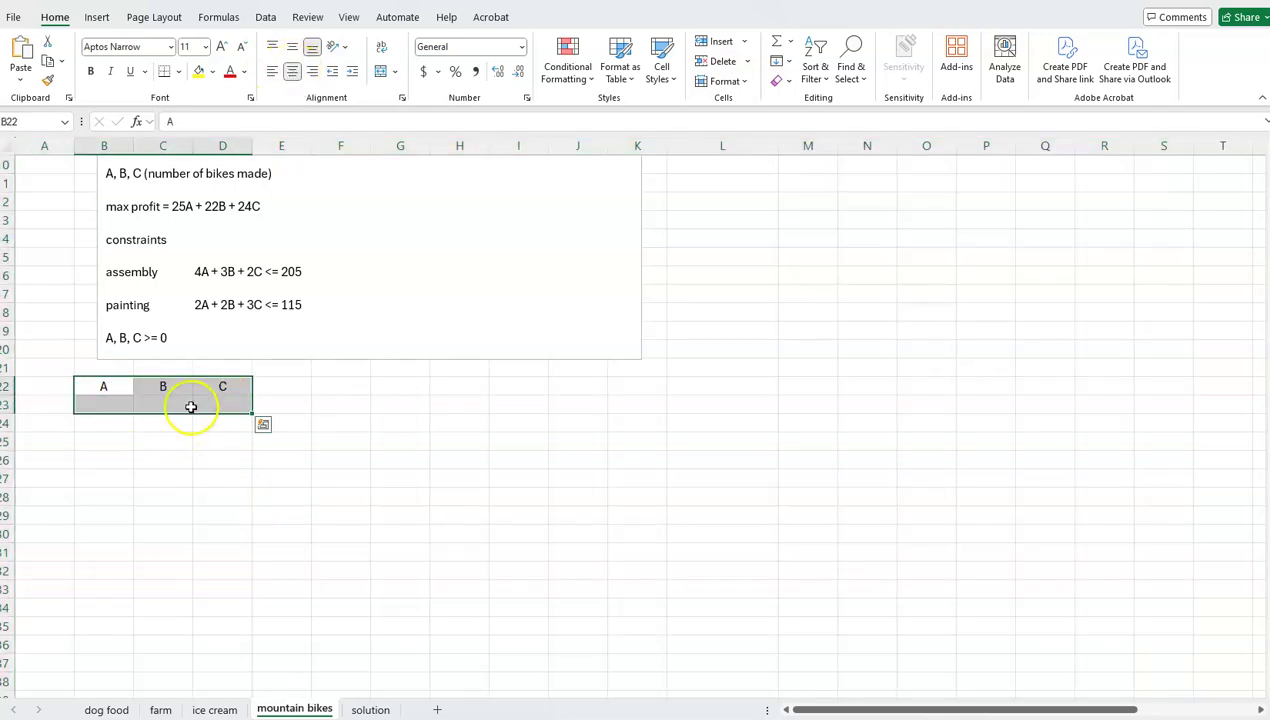
click(179, 72)
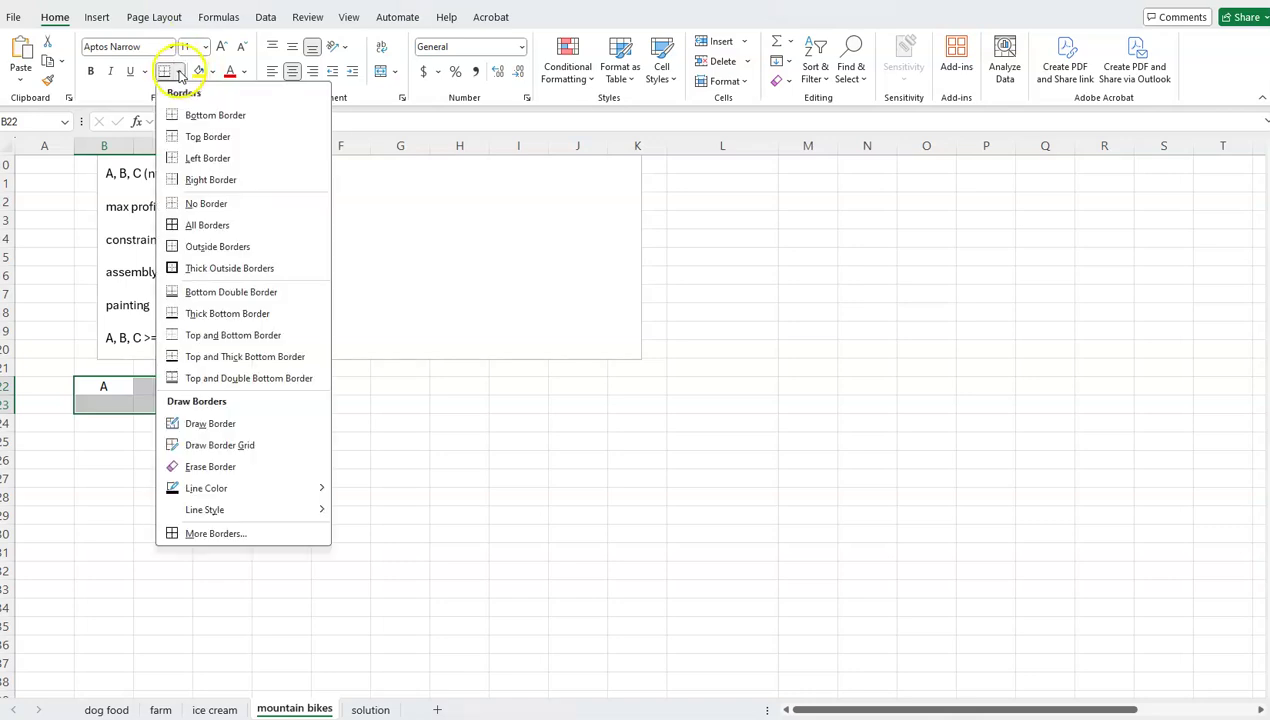
click(174, 225)
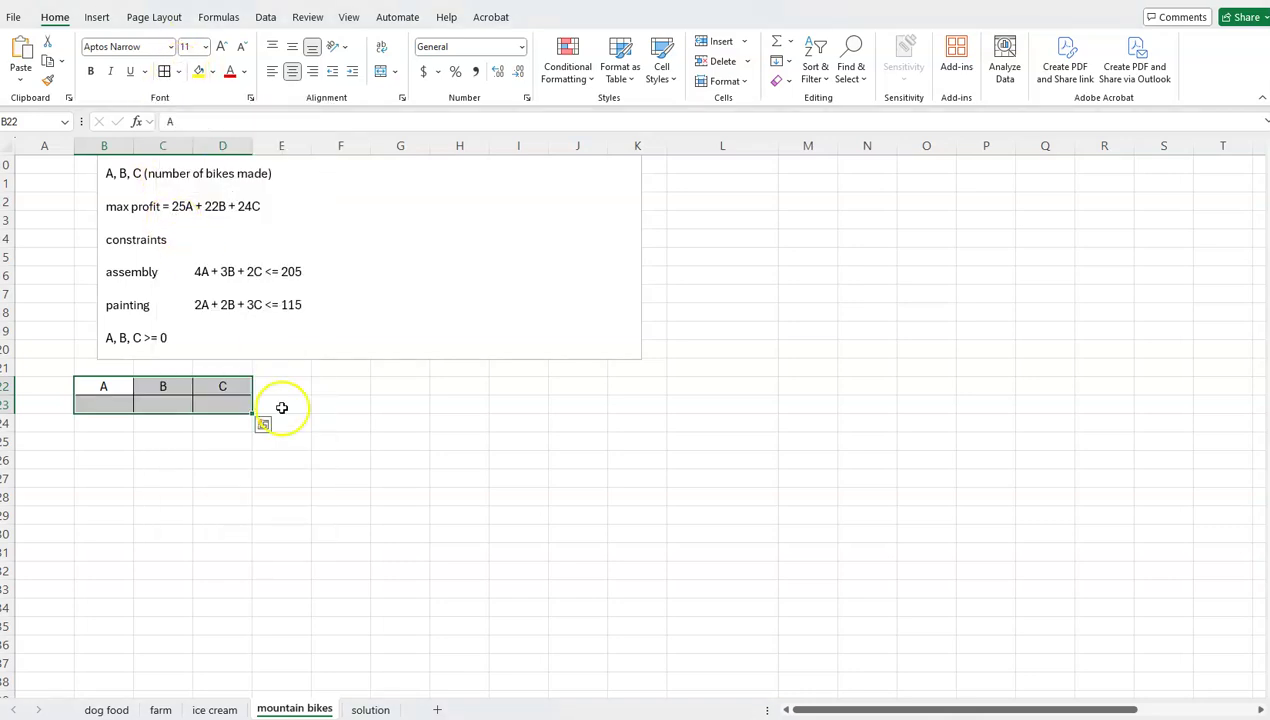
click(283, 481)
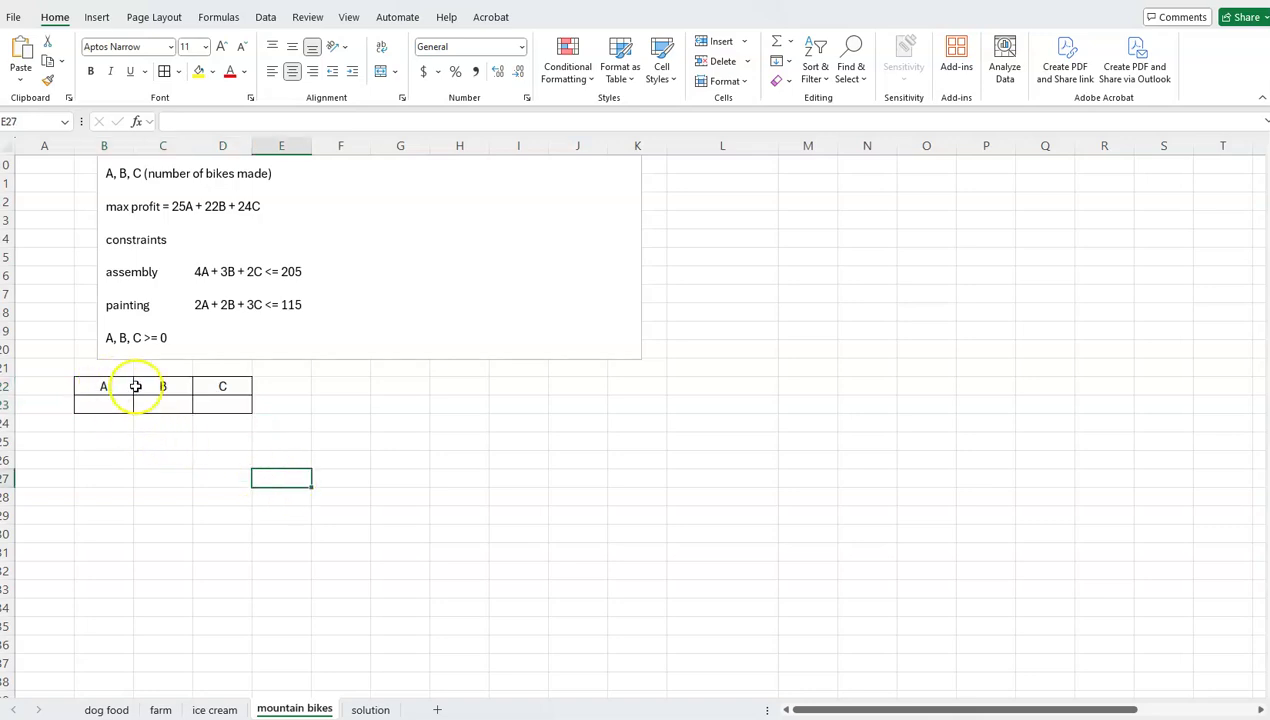
- Fill the decision variable cells B23:D23 with yellow
click(101, 405)
drag(101, 405, 205, 404)
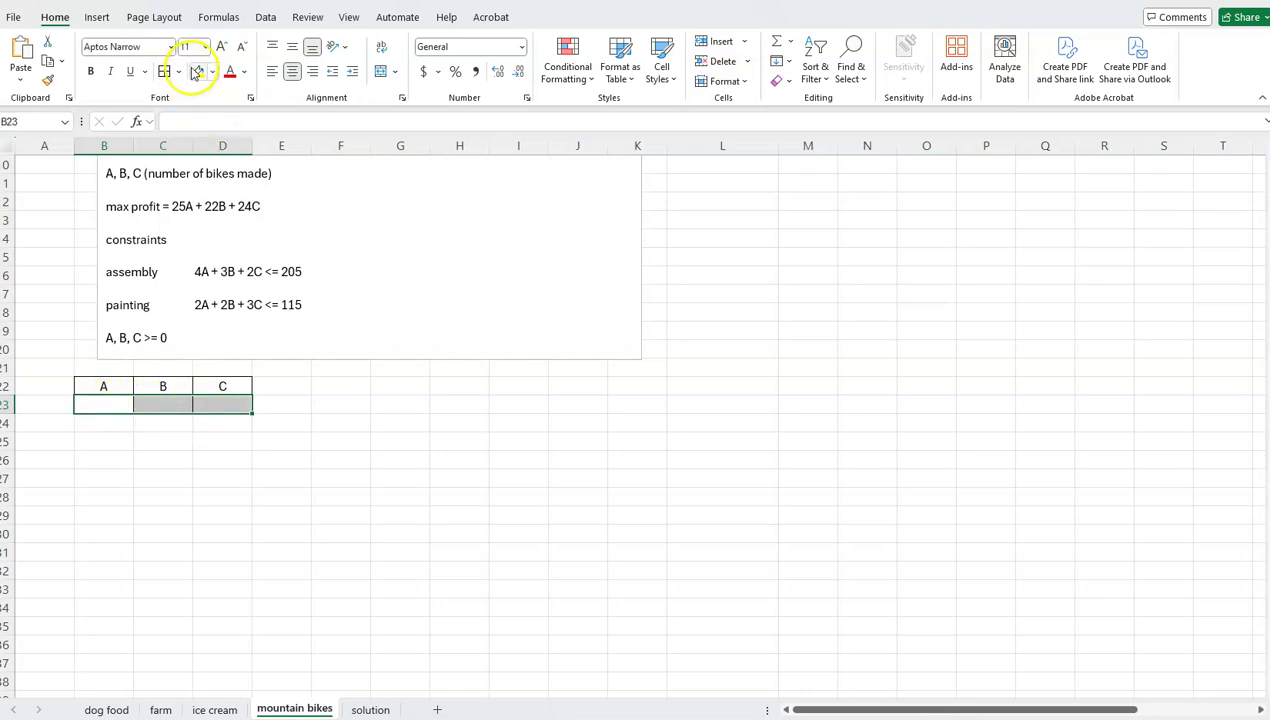
click(198, 71)
click(284, 537)
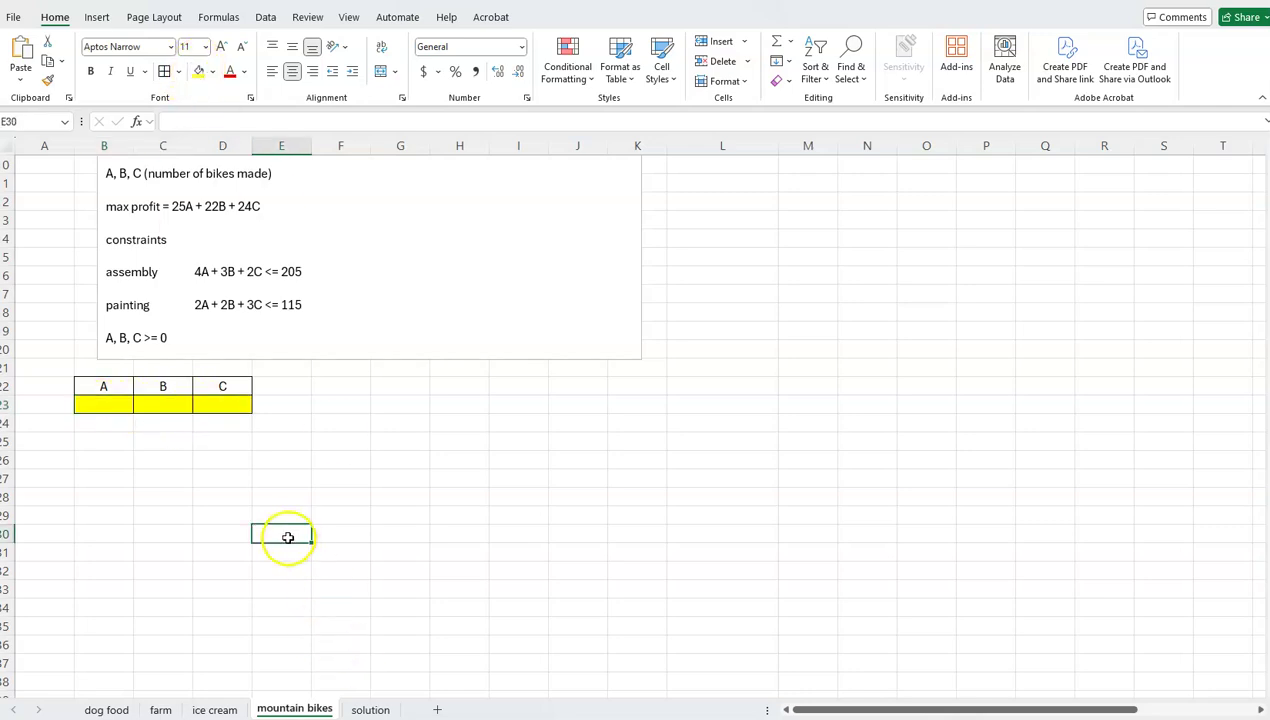
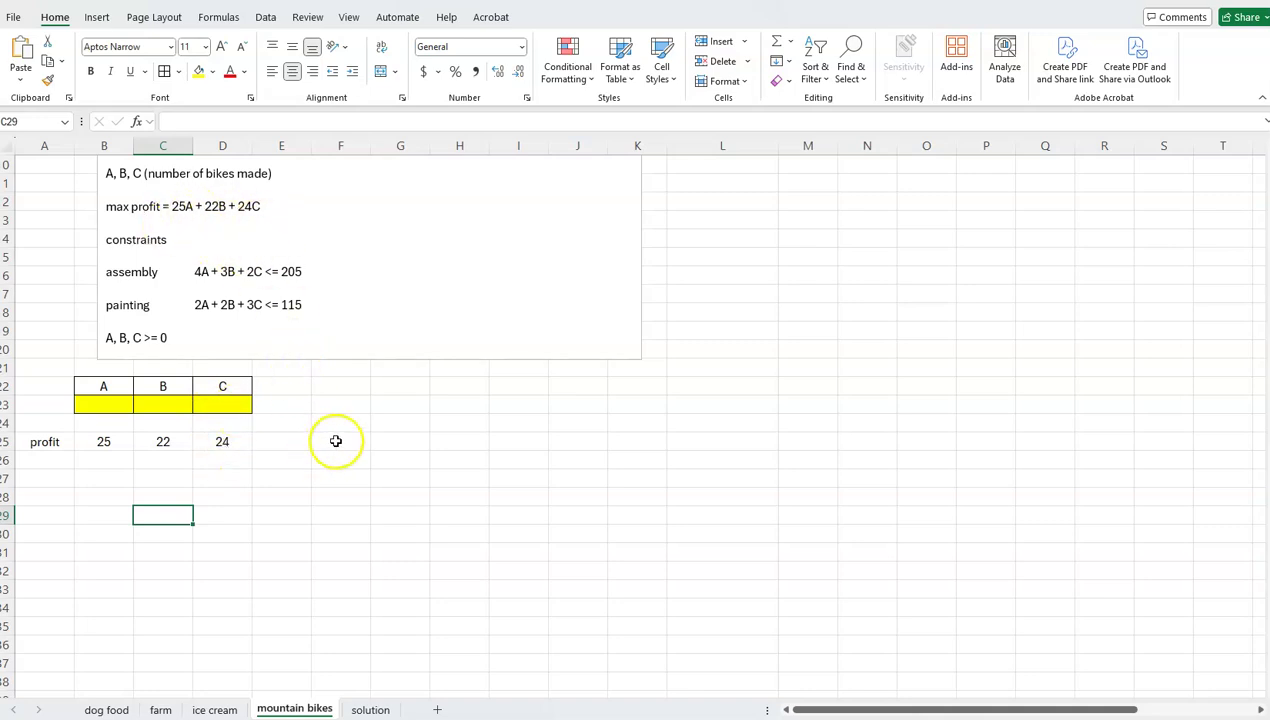
- Enter =SUMPRODUCT(B25:D25,$B$23:$D$23) in cell F25 to calculate total profit, with absolute references to the decision variable cells
click(336, 440)
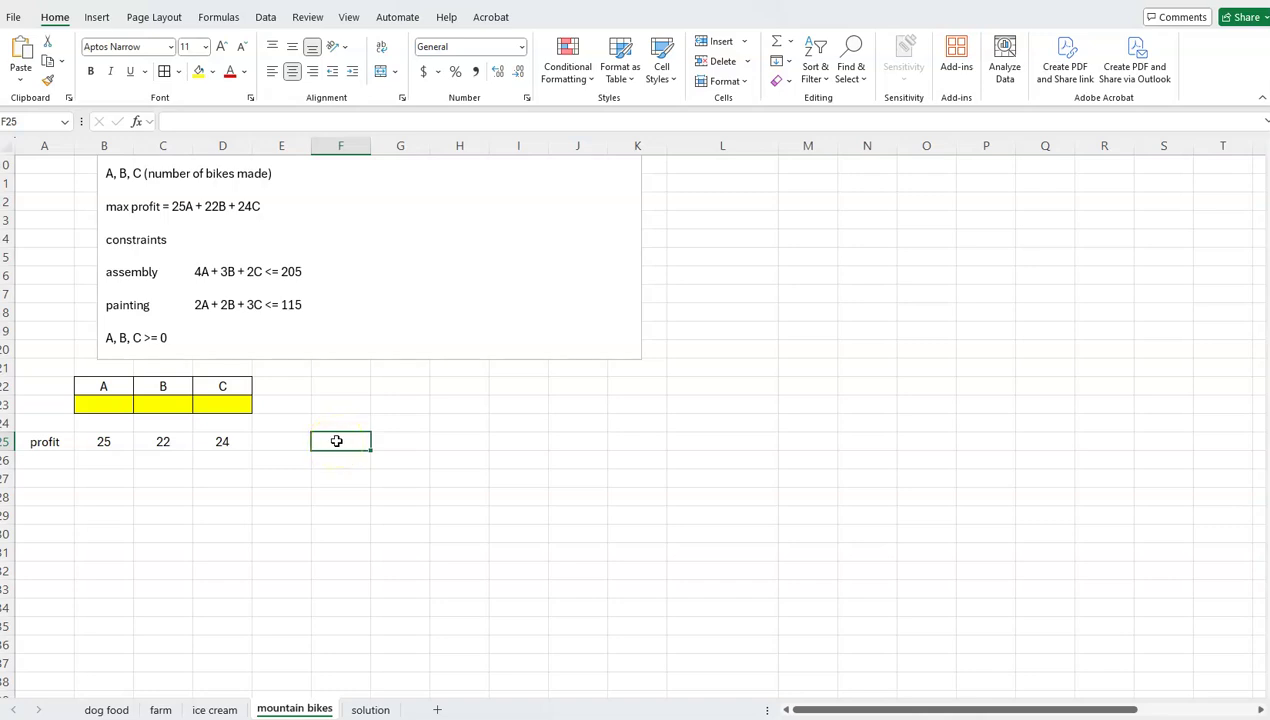
text(=)
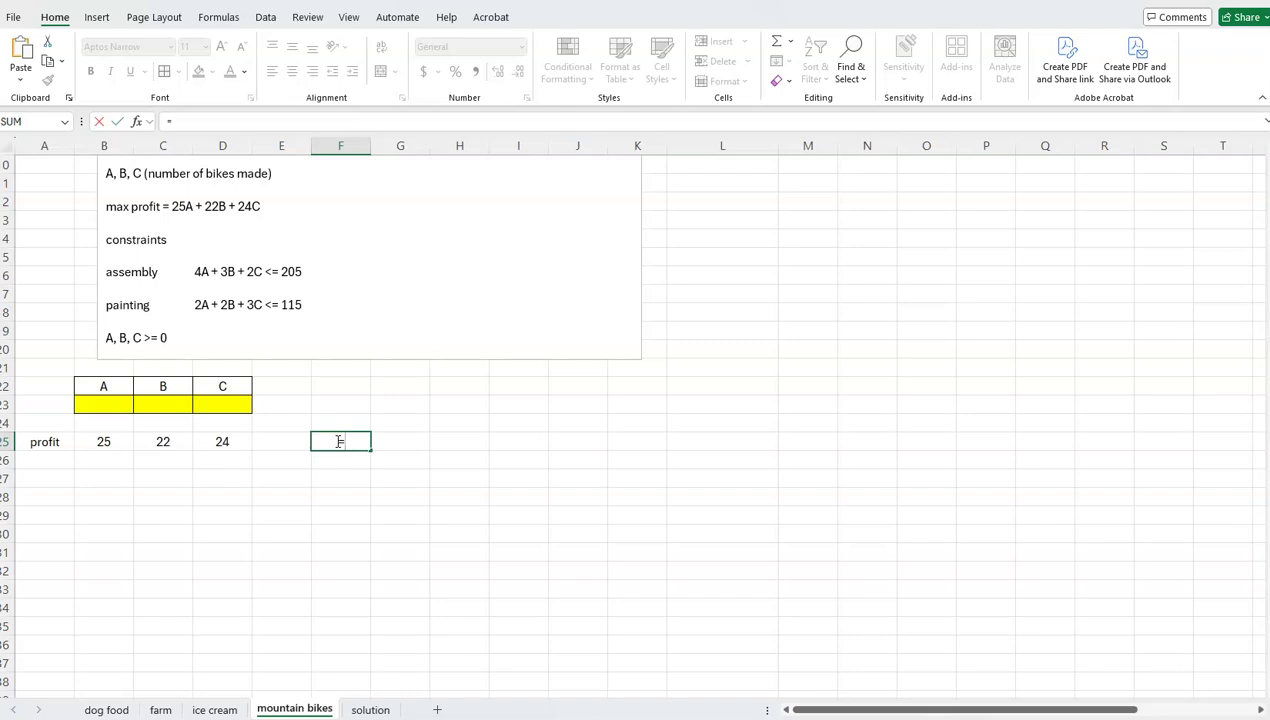
text(sum)
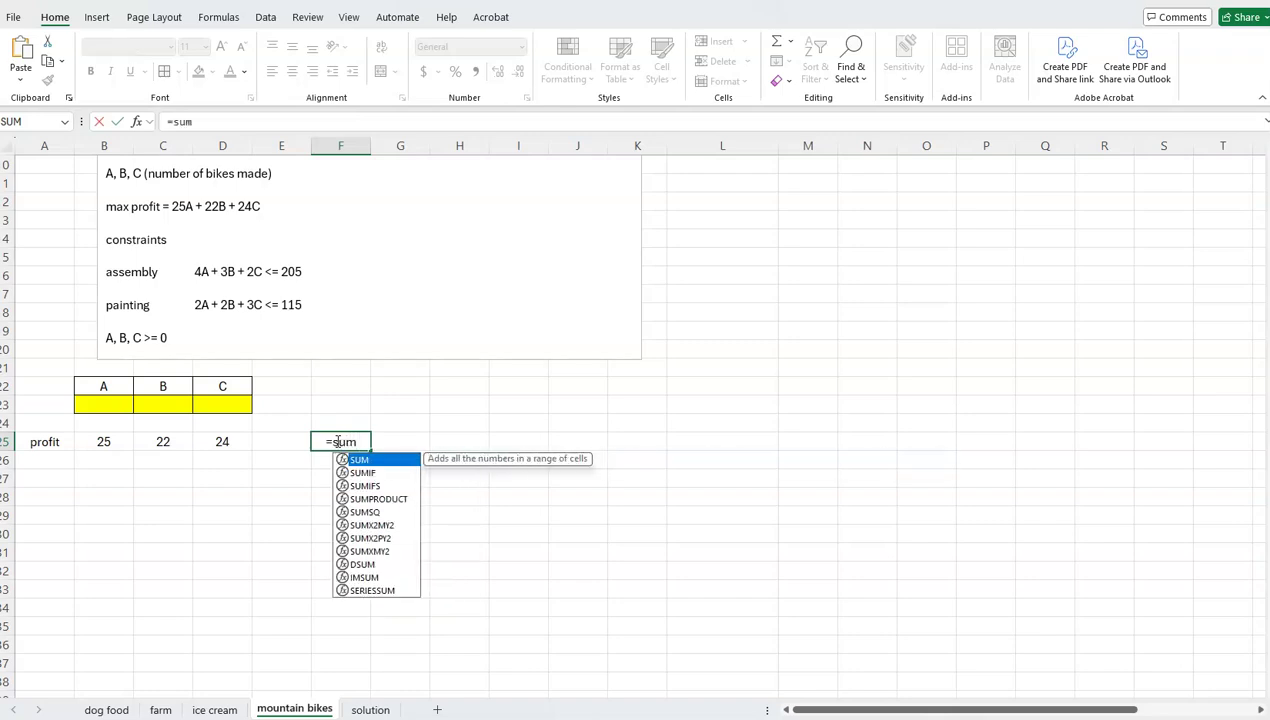
drag(368, 464, 373, 503)
double_click(372, 499)
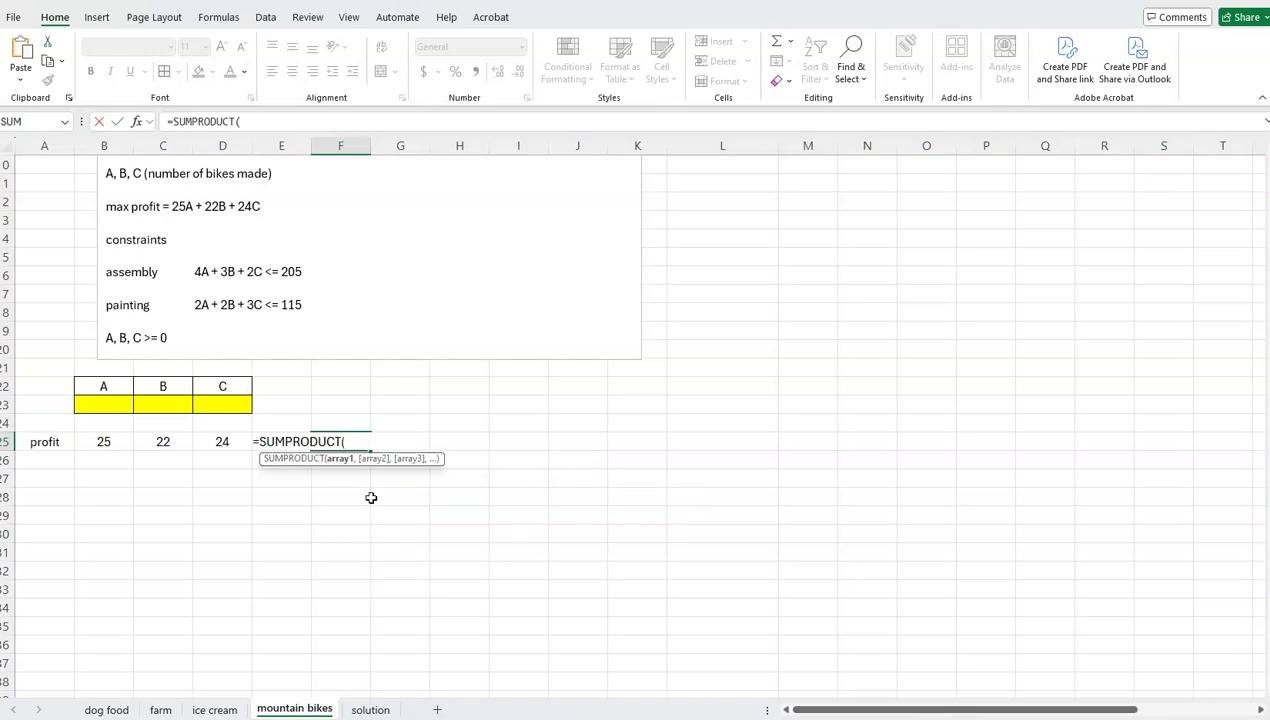
drag(102, 442, 210, 447)
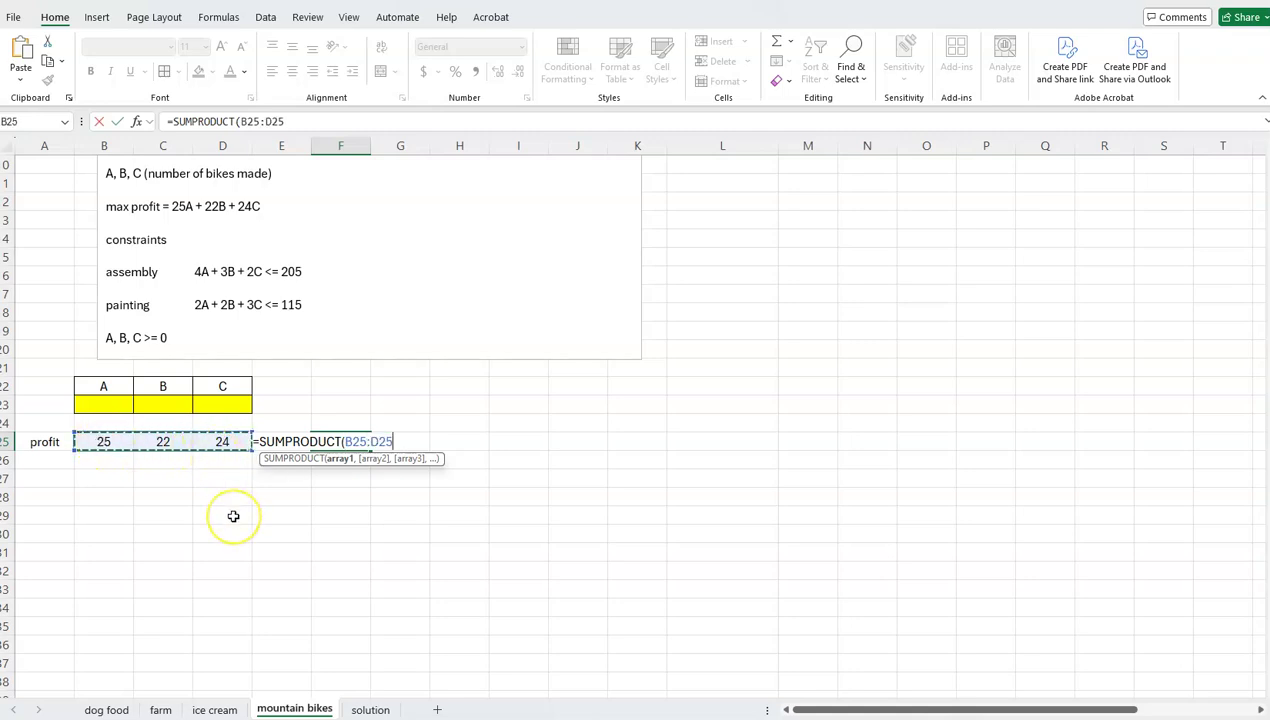
text(,)
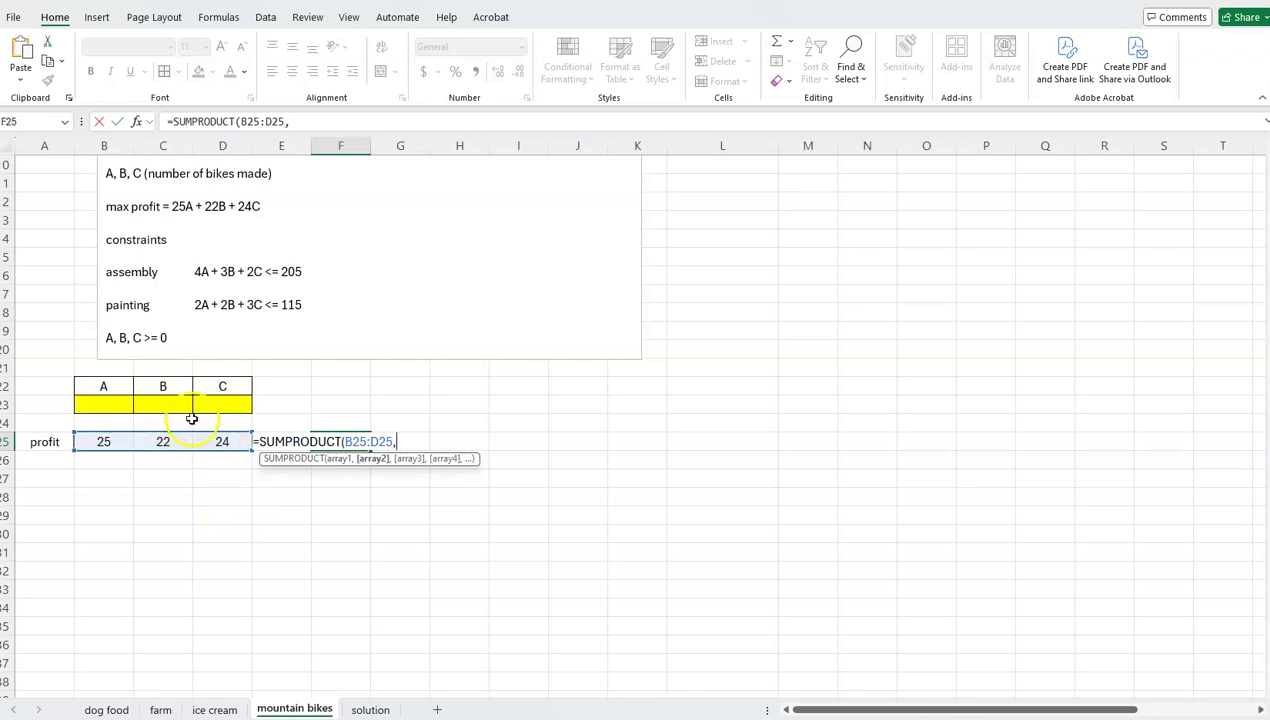
click(110, 406)
drag(110, 406, 211, 406)
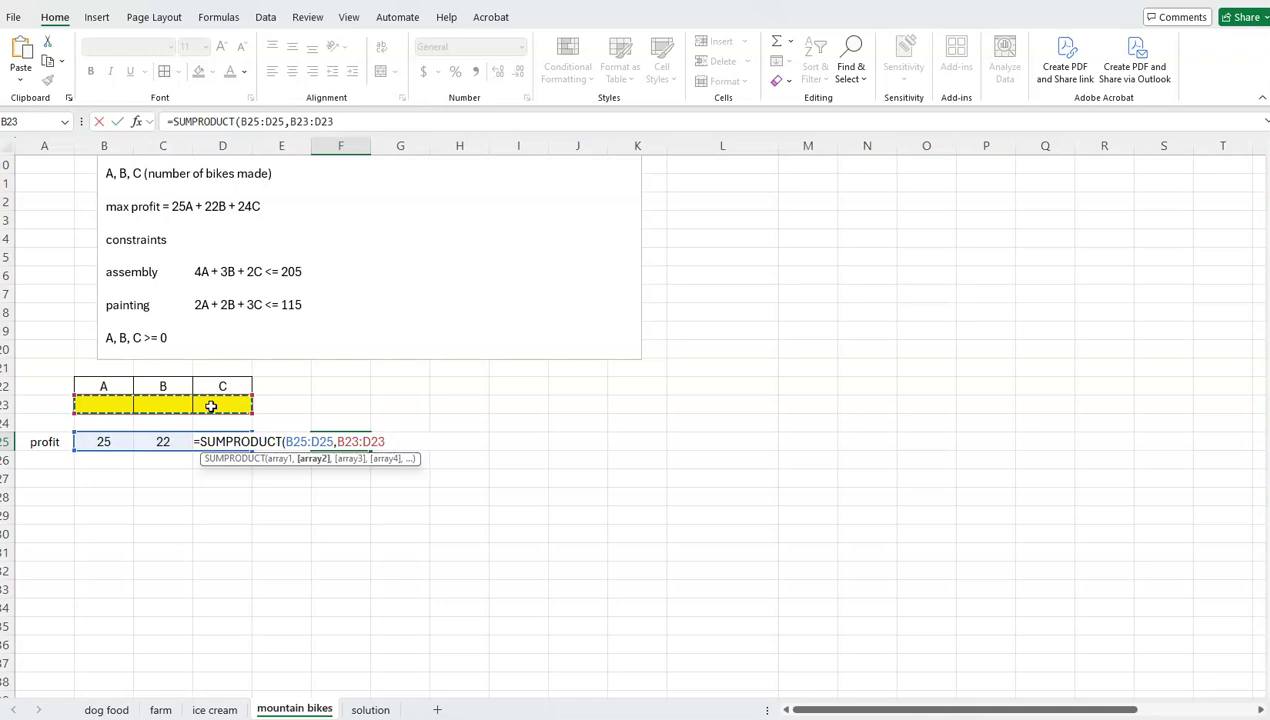
key(F4)
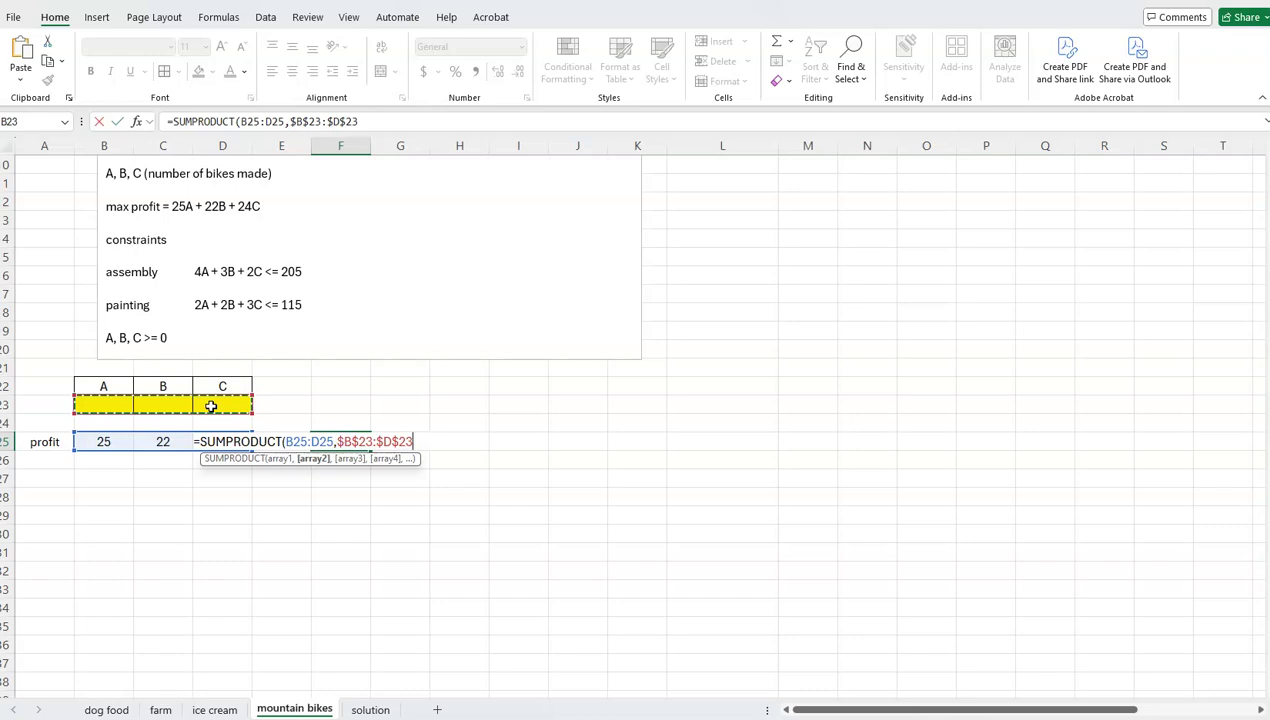
text())
key(Return)
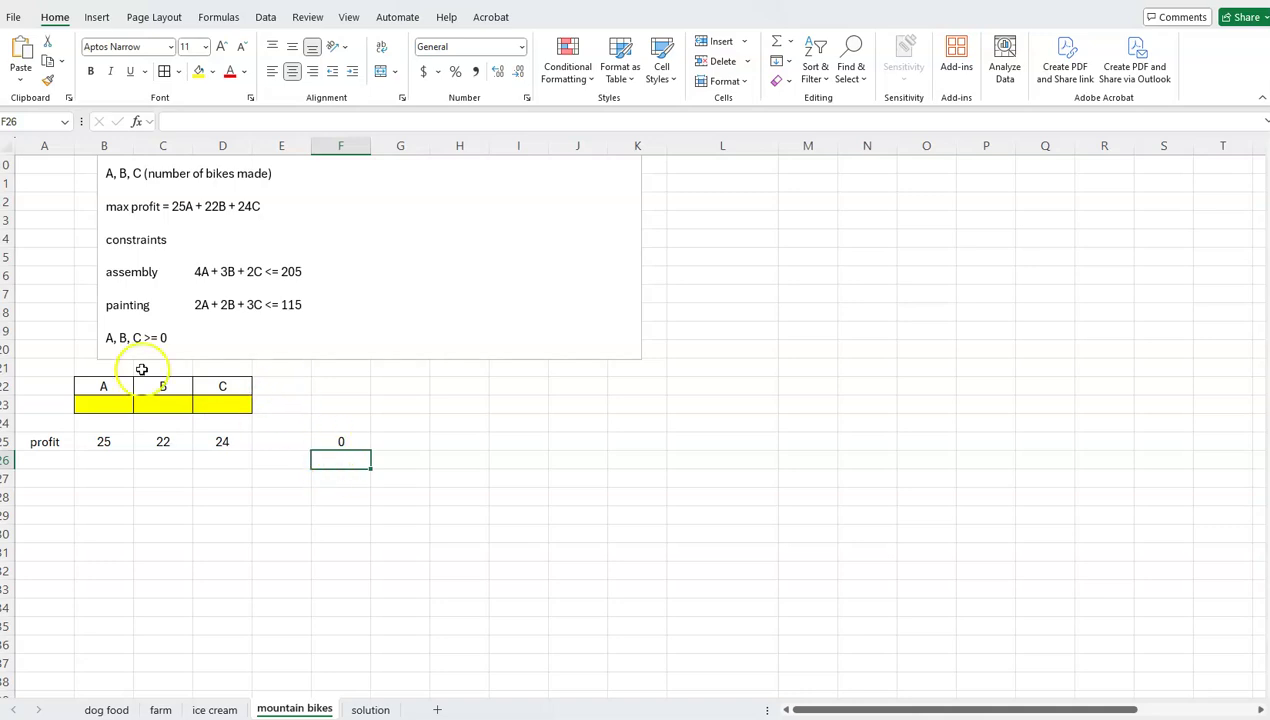
- Fill the total profit cell F25 with yellow
click(341, 440)
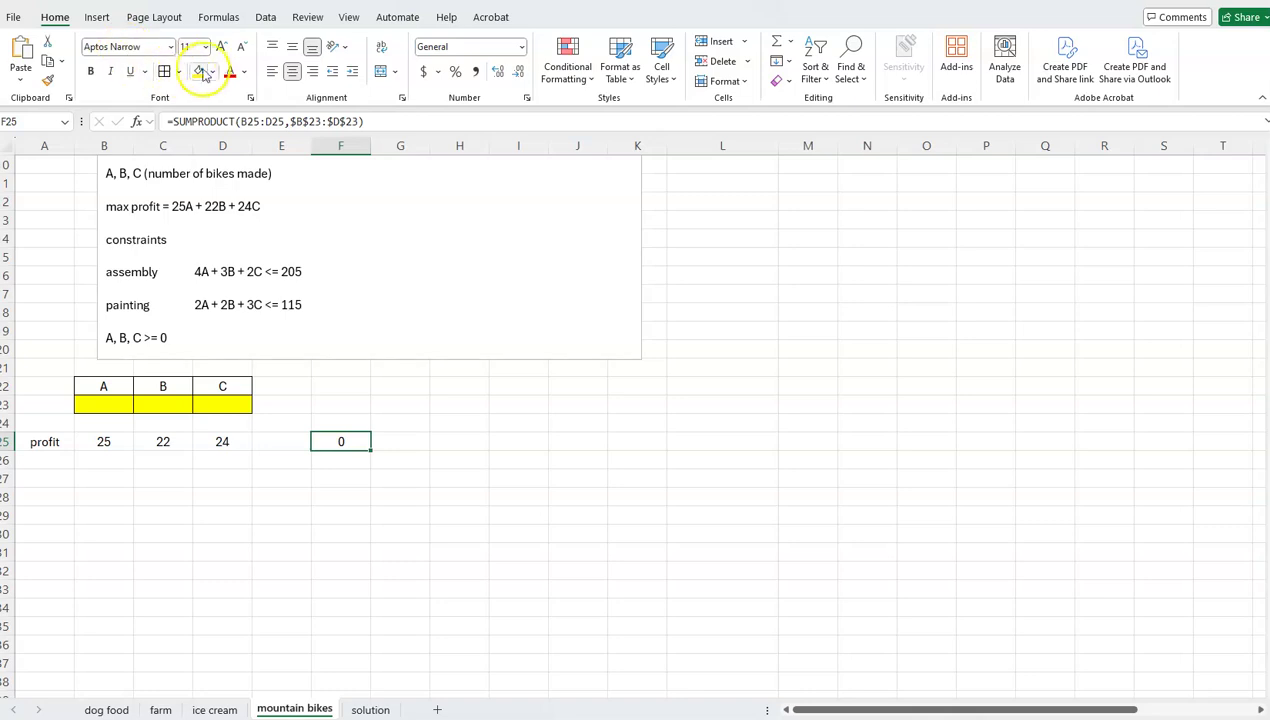
click(201, 72)
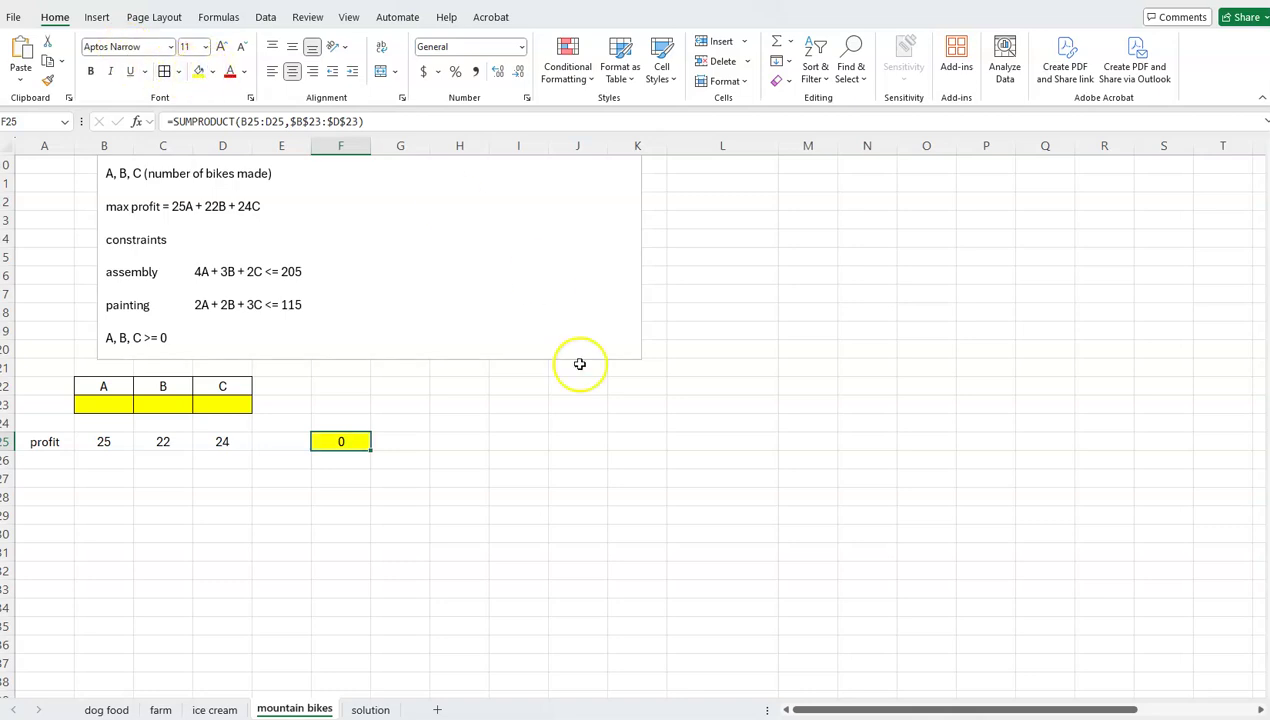
click(452, 528)
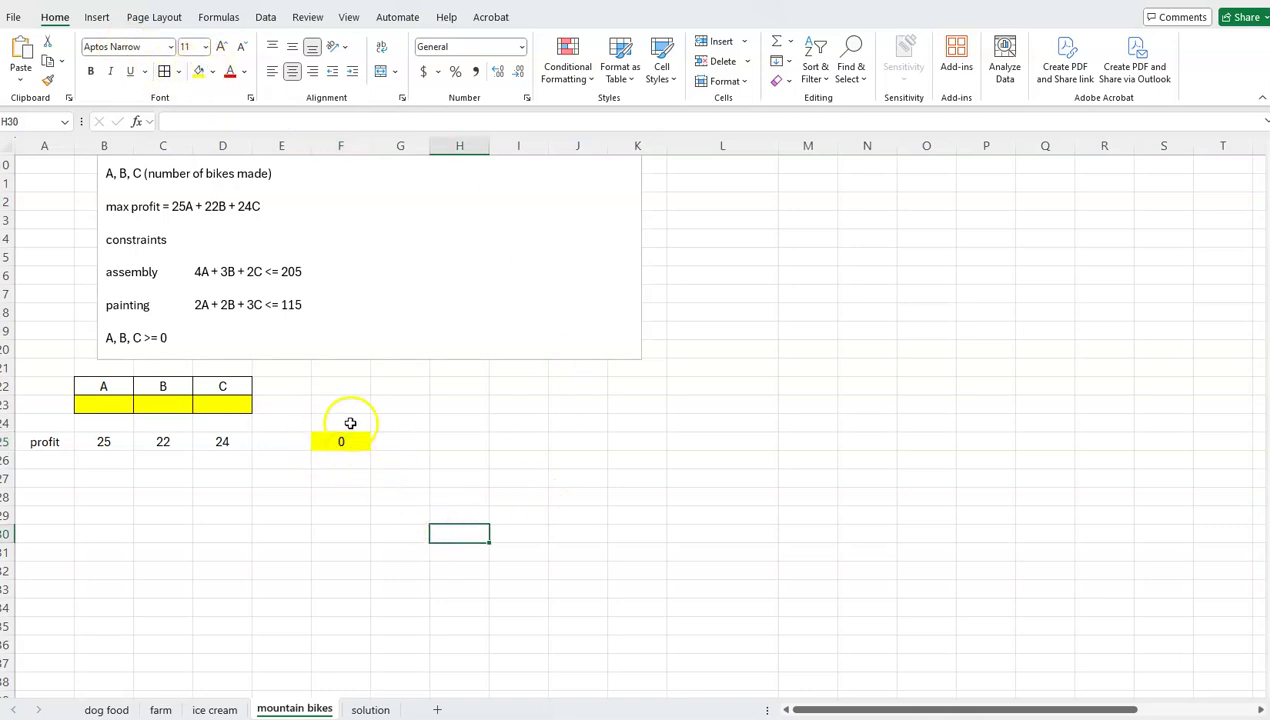
- Label the objective as max in cell G25, beside the total profit formula
click(412, 441)
click(412, 441)
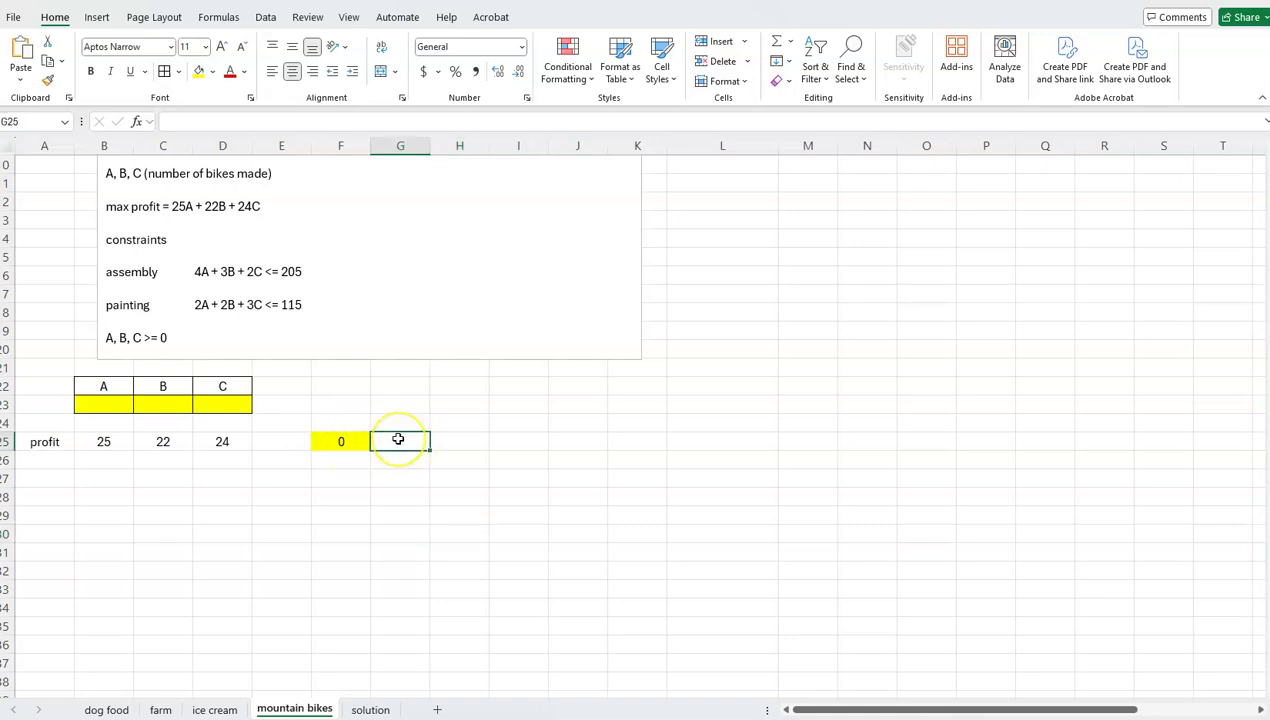
text(max)
click(388, 497)
drag(389, 499, 369, 436)
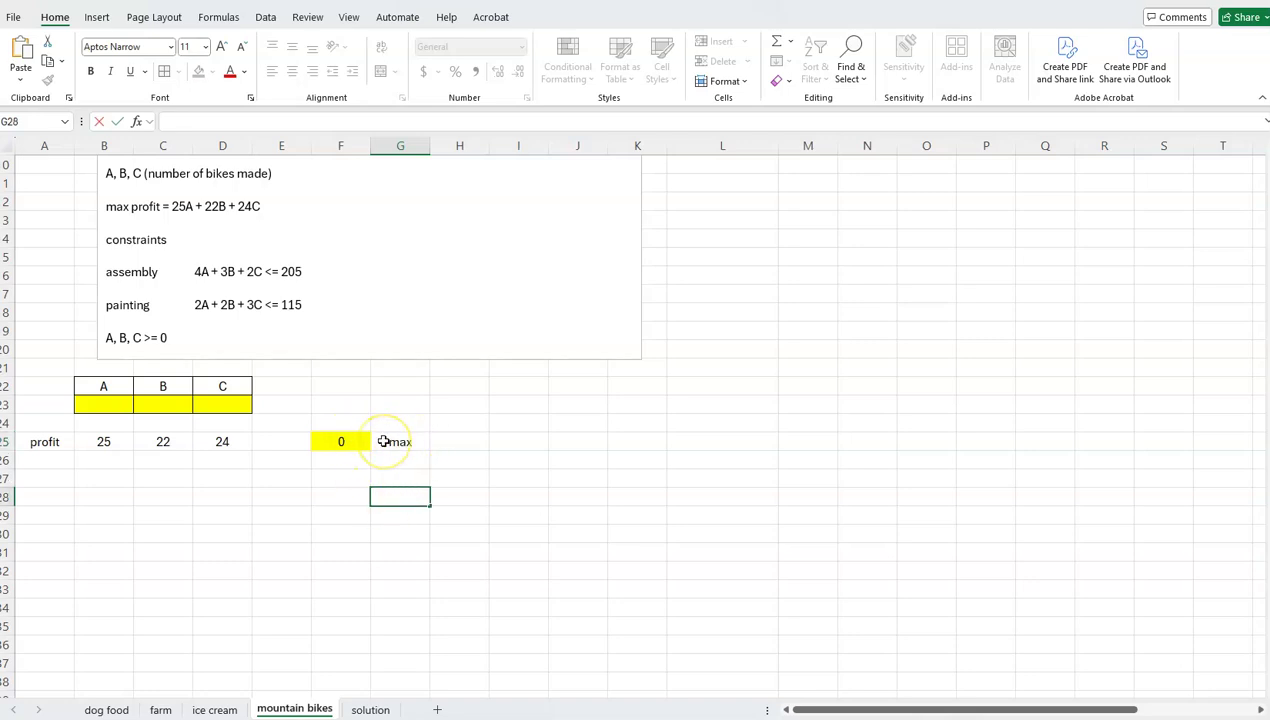
- Enter the row label assembly in cell A26, below the profit label
click(51, 462)
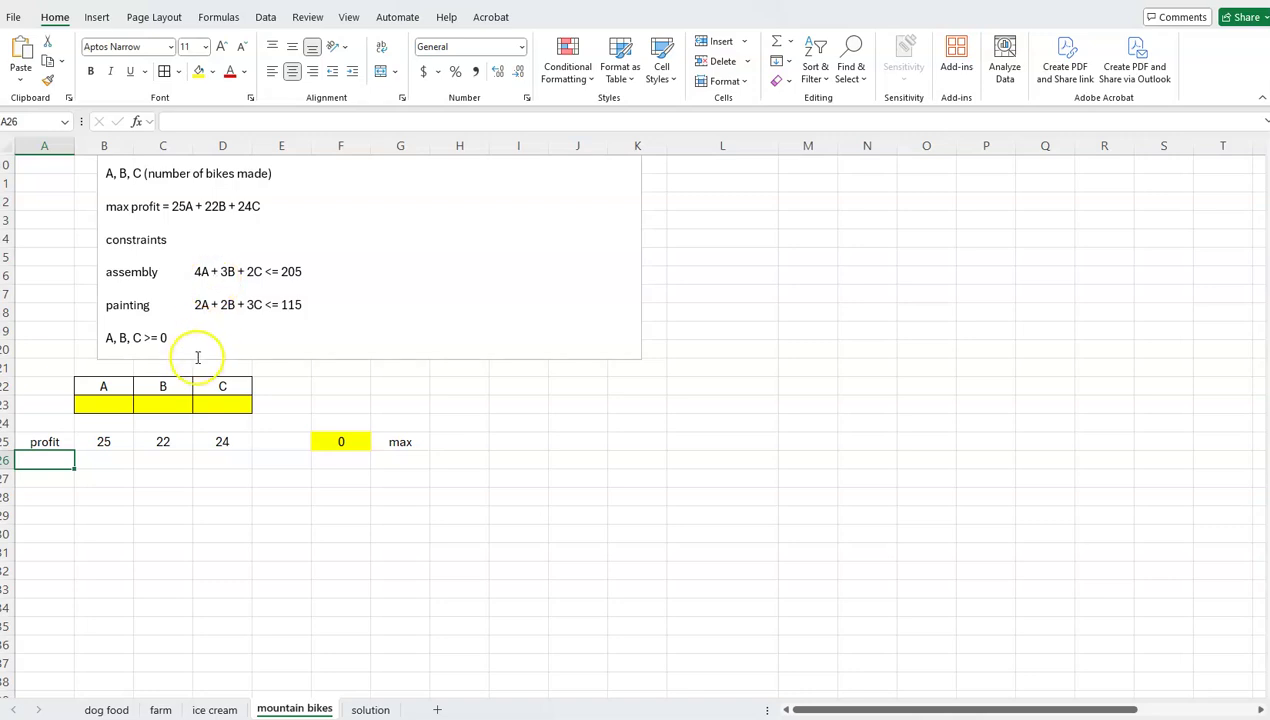
text(asse)
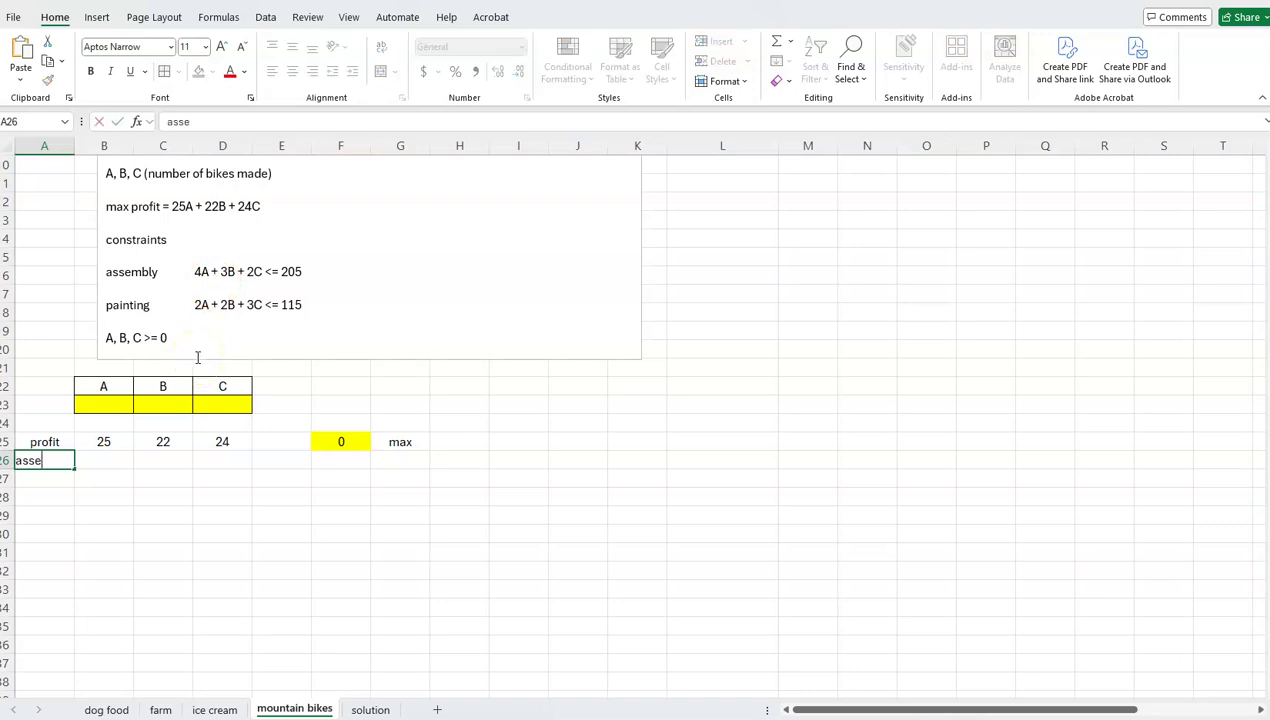
text(mply)
key(BackSpace)
key(BackSpace)
key(BackSpace)
text(bly)
- Enter the assembly coefficients 4, 3 and 2 in cells B26 to D26
click(120, 461)
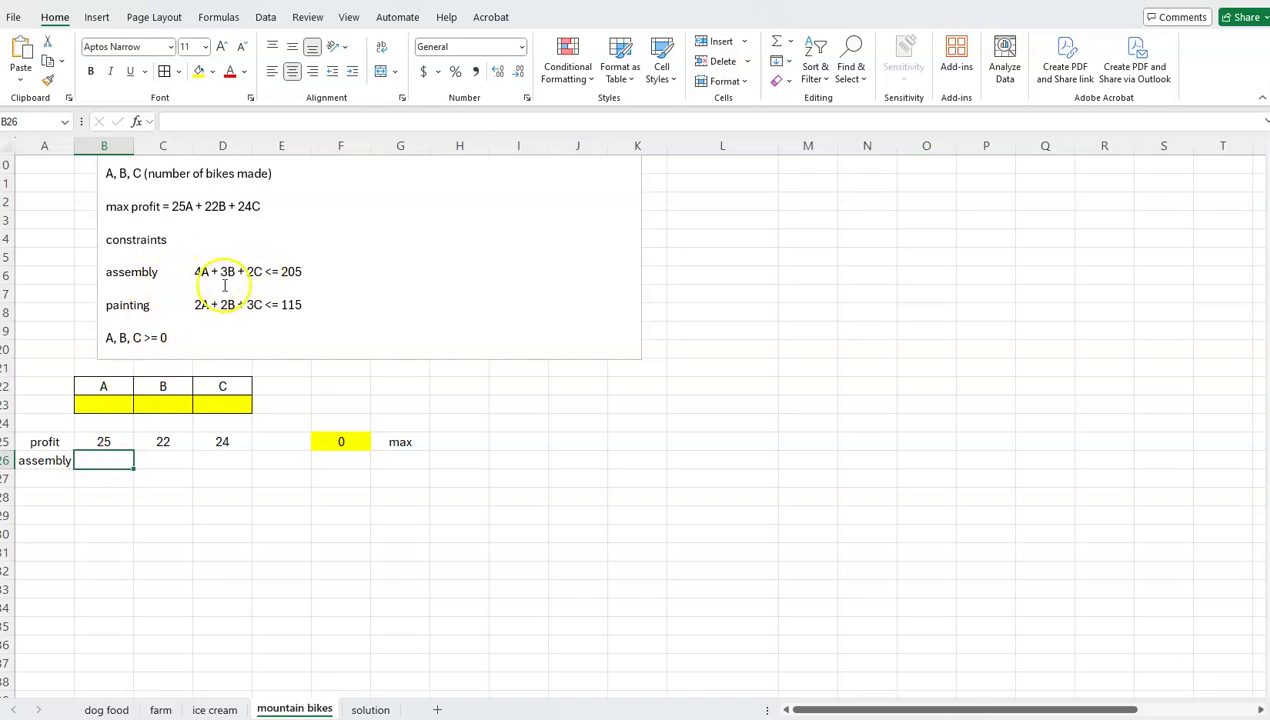
text(4)
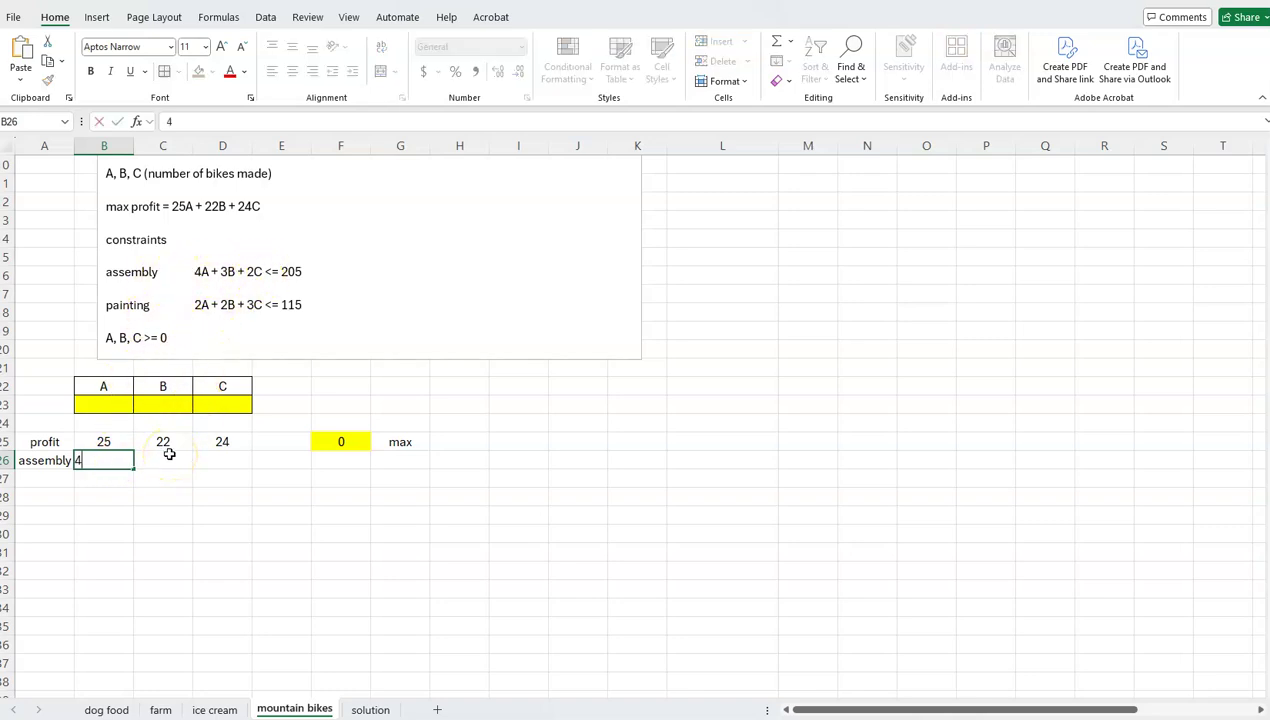
key(Tab)
text(3)
key(Tab)
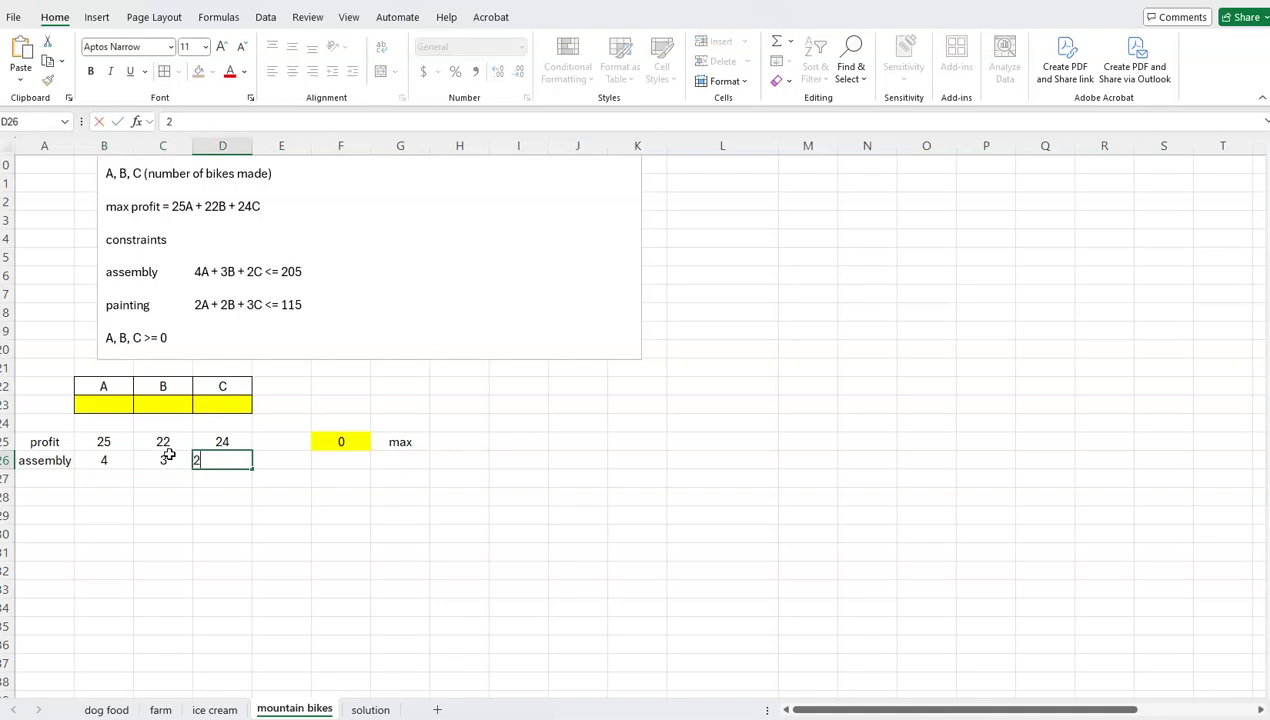
text(2)
key(Tab)
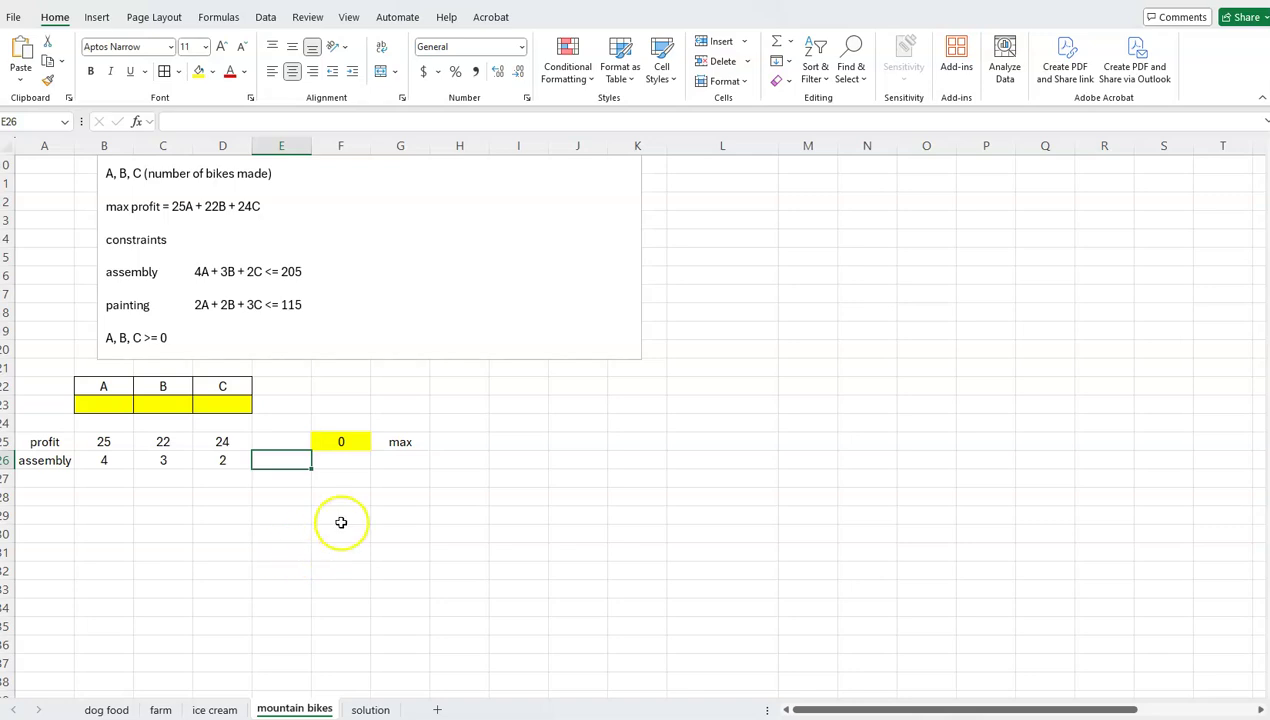
- Copy the SUMPRODUCT formula from F25 down to F26 for the assembly constraint
click(346, 461)
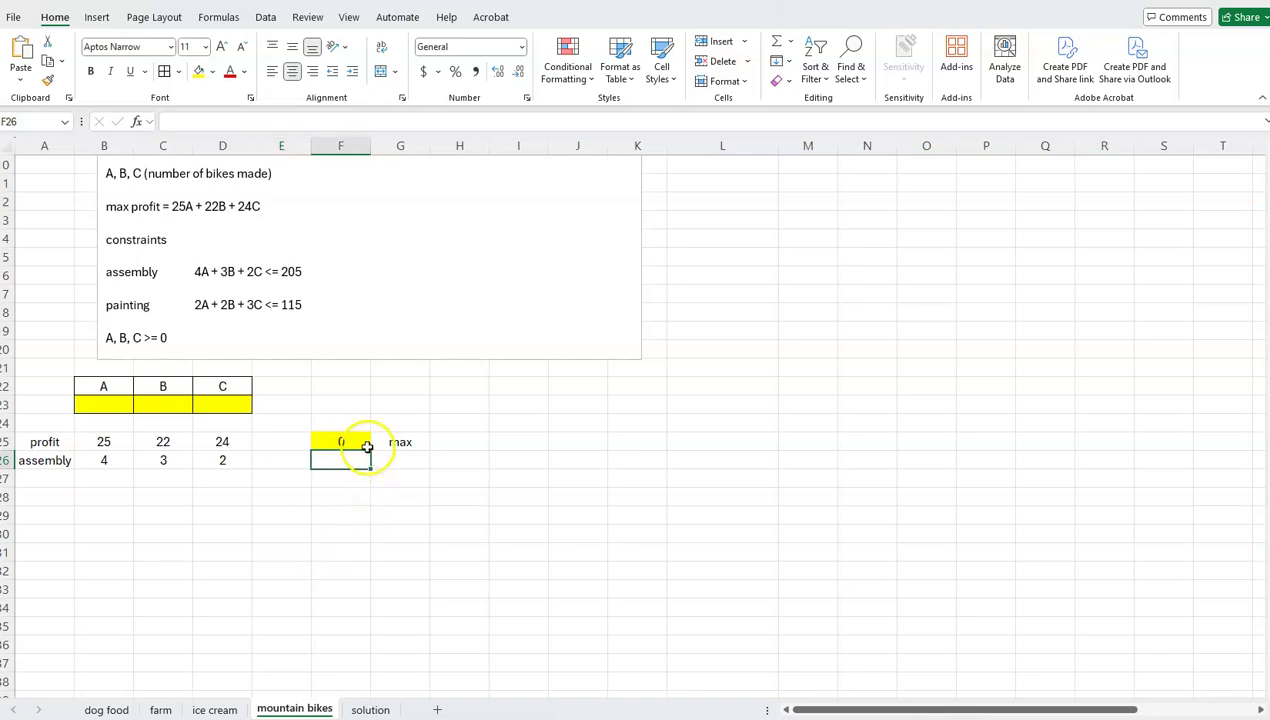
click(364, 441)
drag(371, 450, 370, 464)
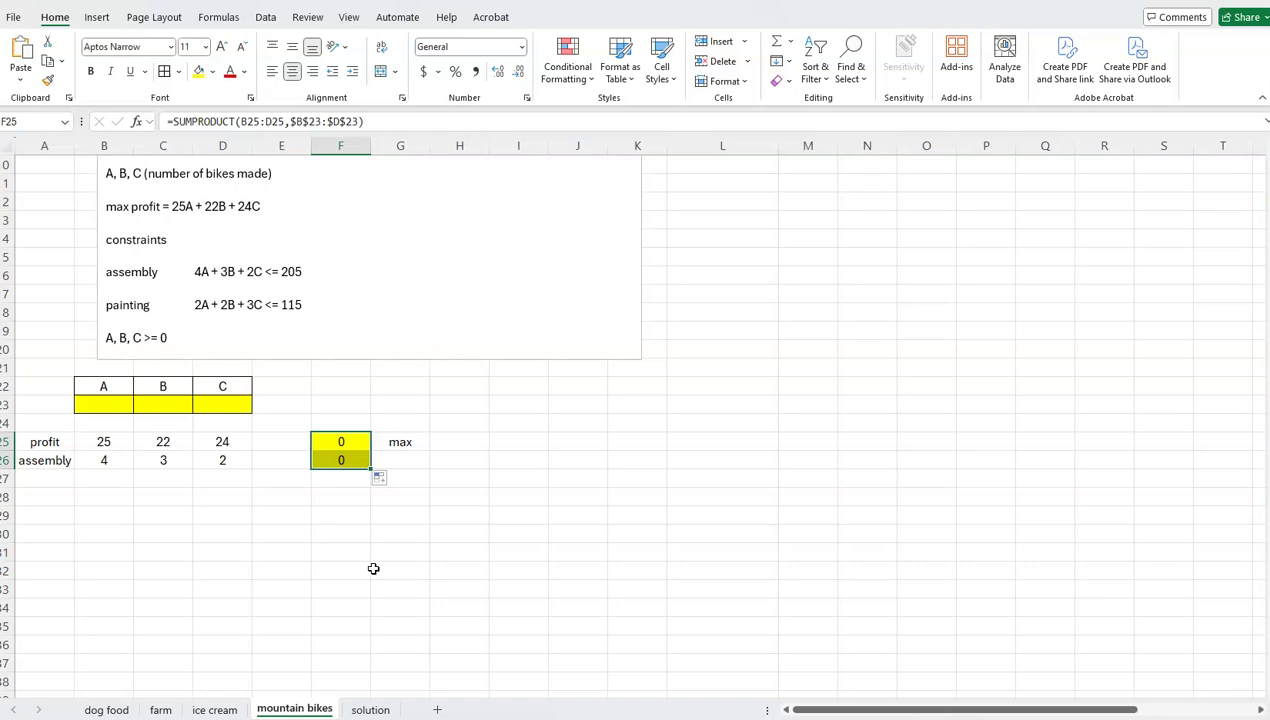
- Remove the yellow fill from the assembly formula cell F26
click(342, 462)
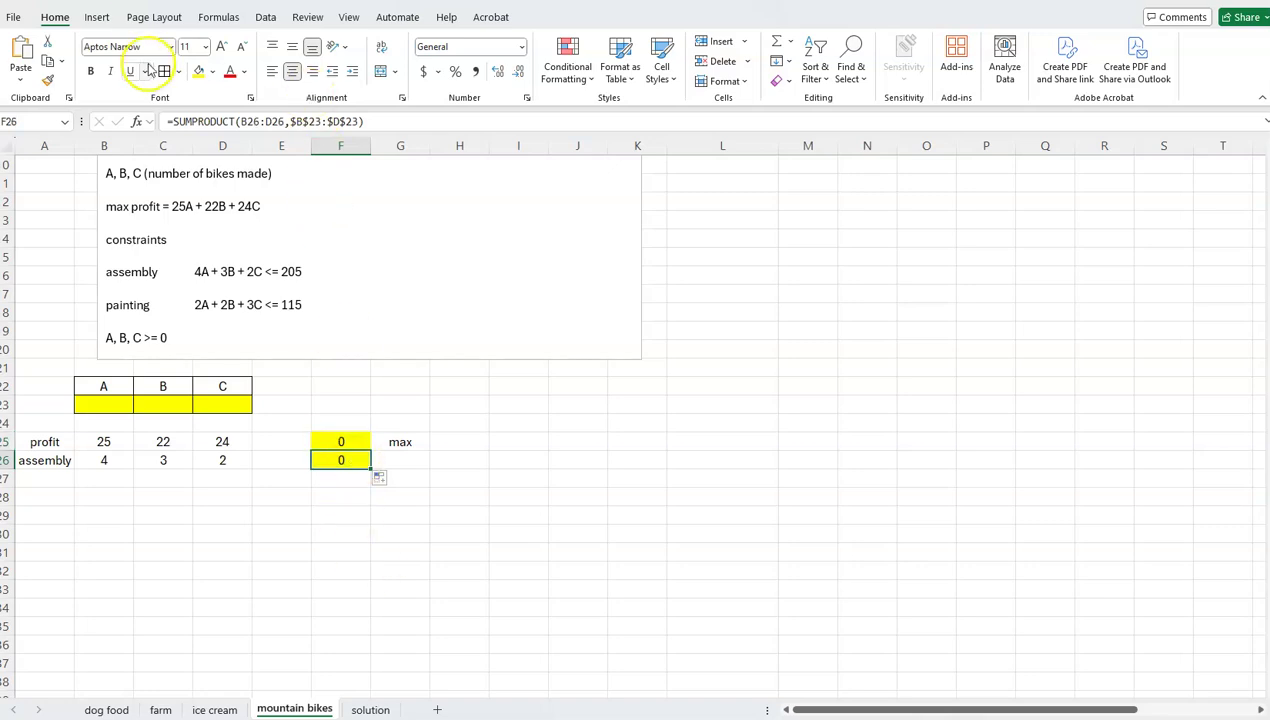
click(212, 71)
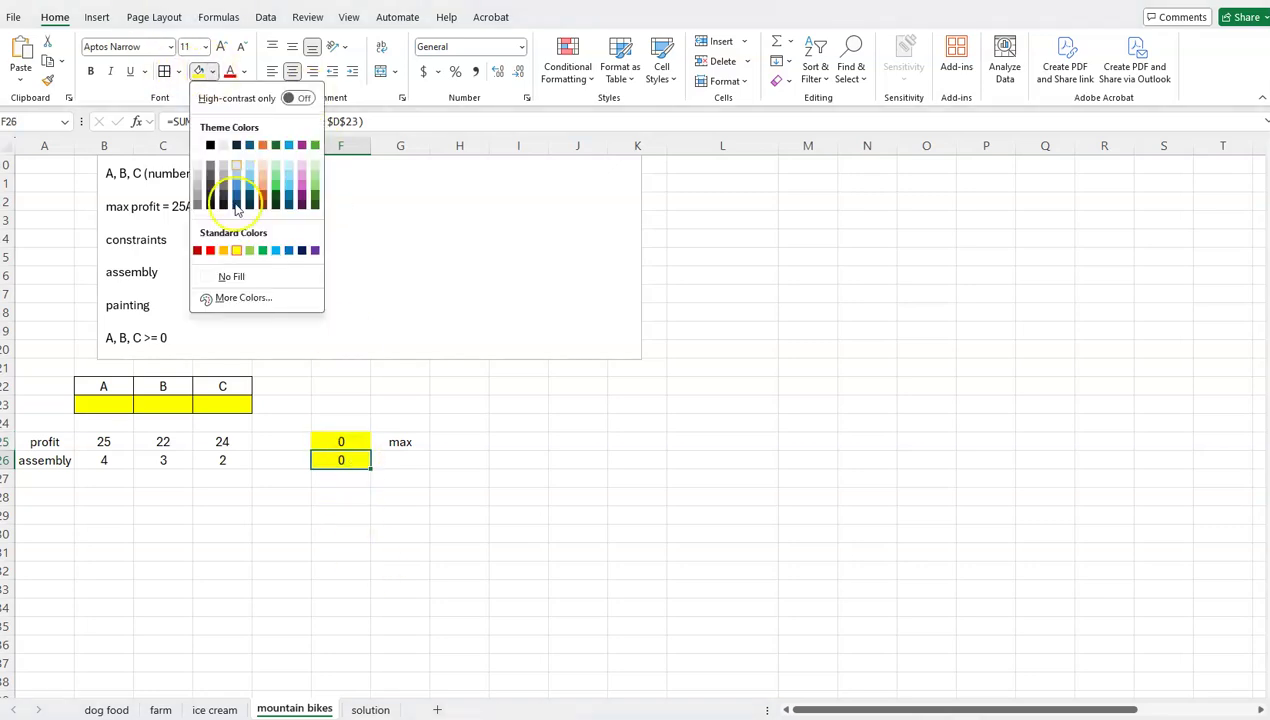
click(229, 276)
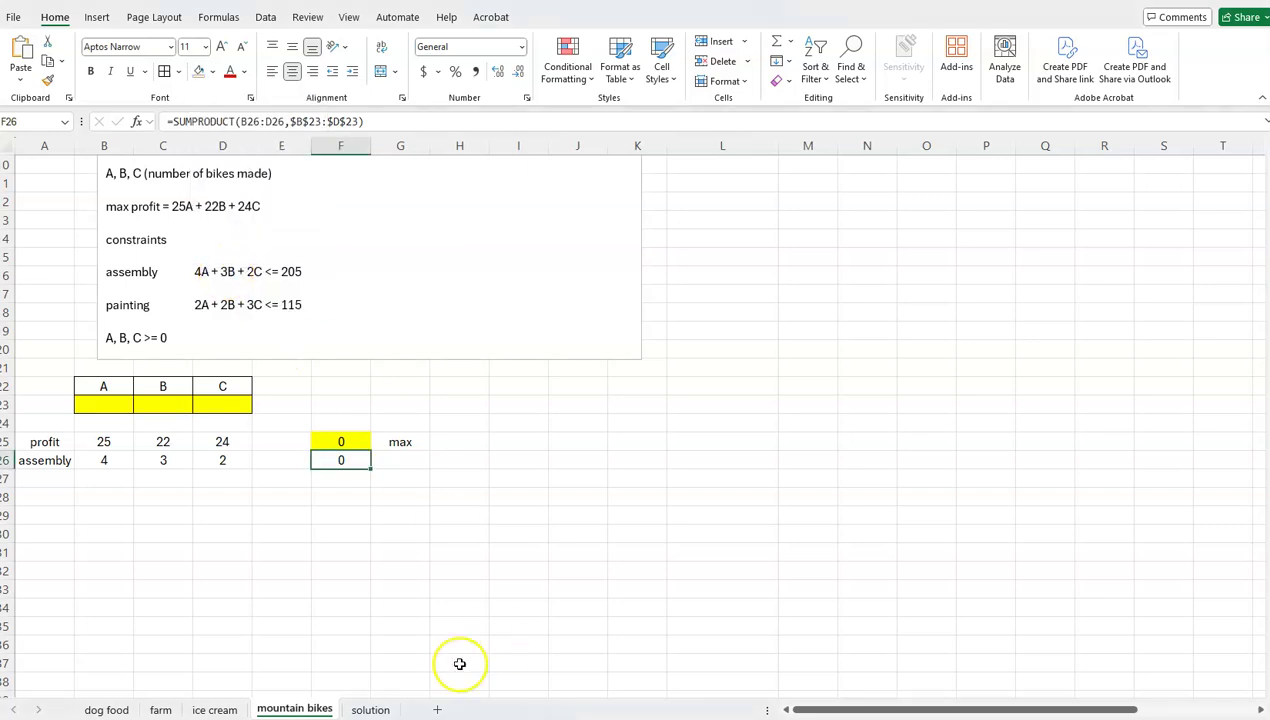
click(341, 589)
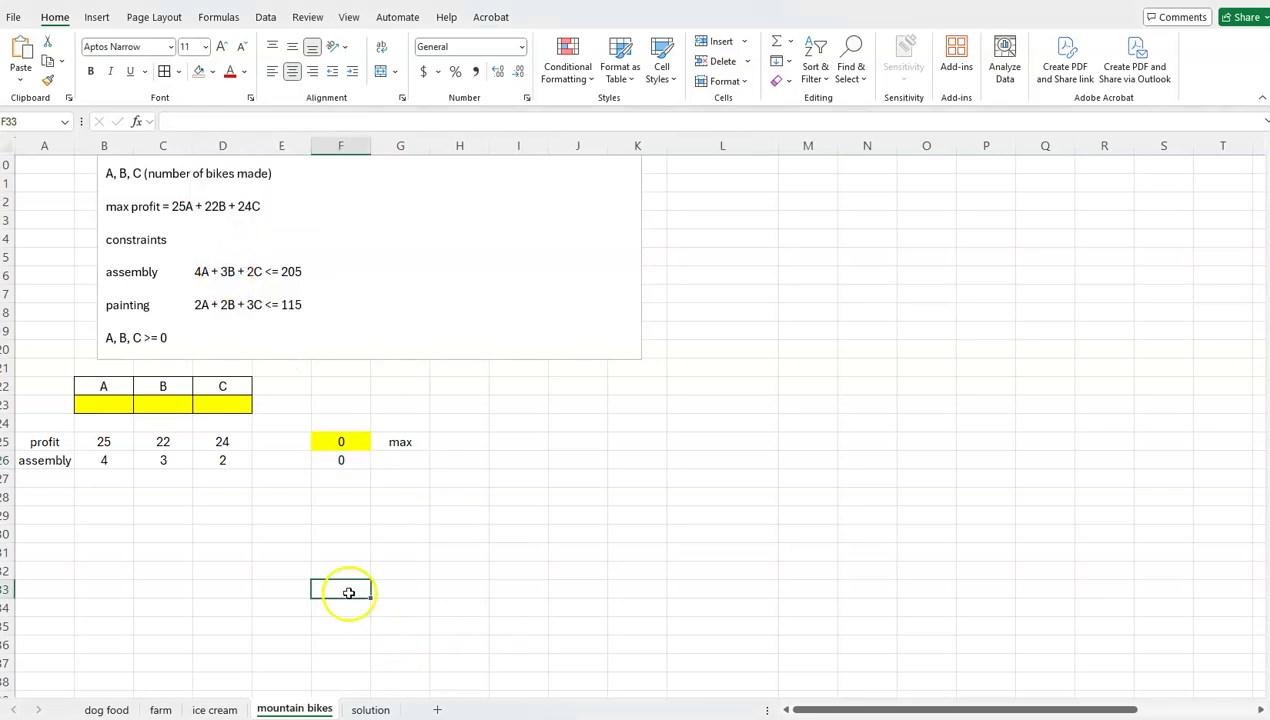
- Complete the assembly constraint with <= in G26 and the limit 205 in H26
click(343, 459)
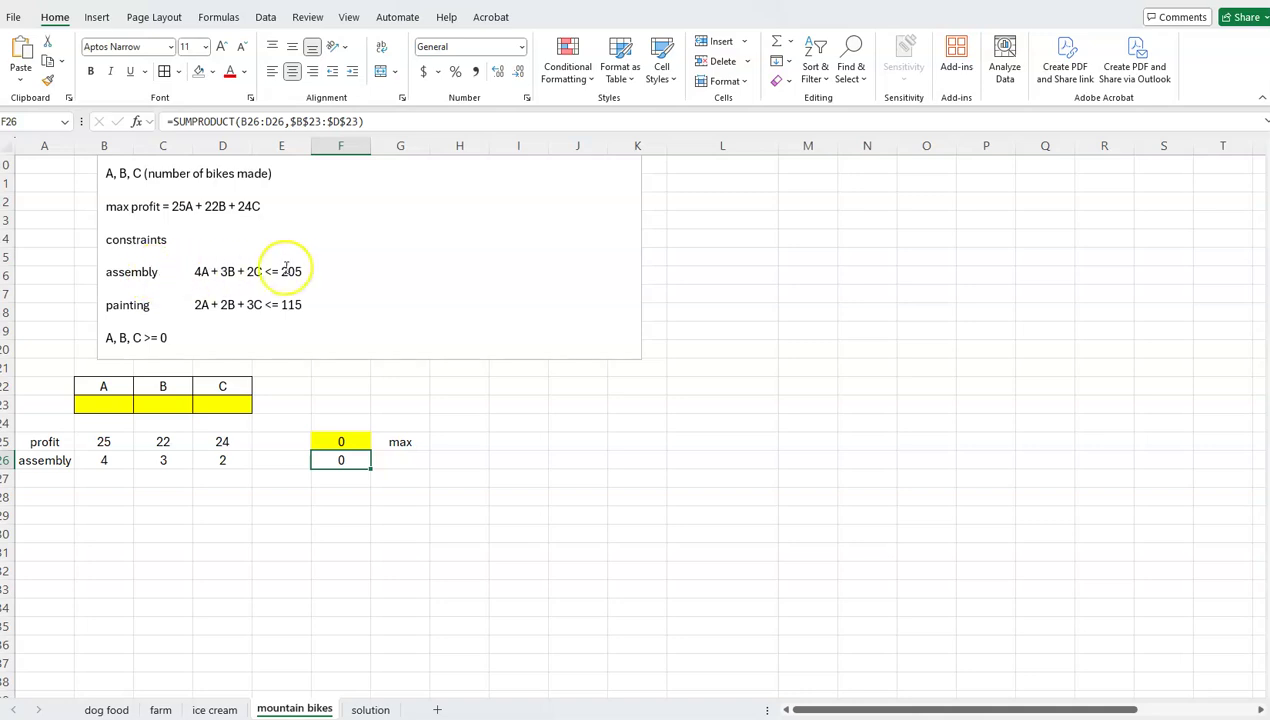
click(411, 463)
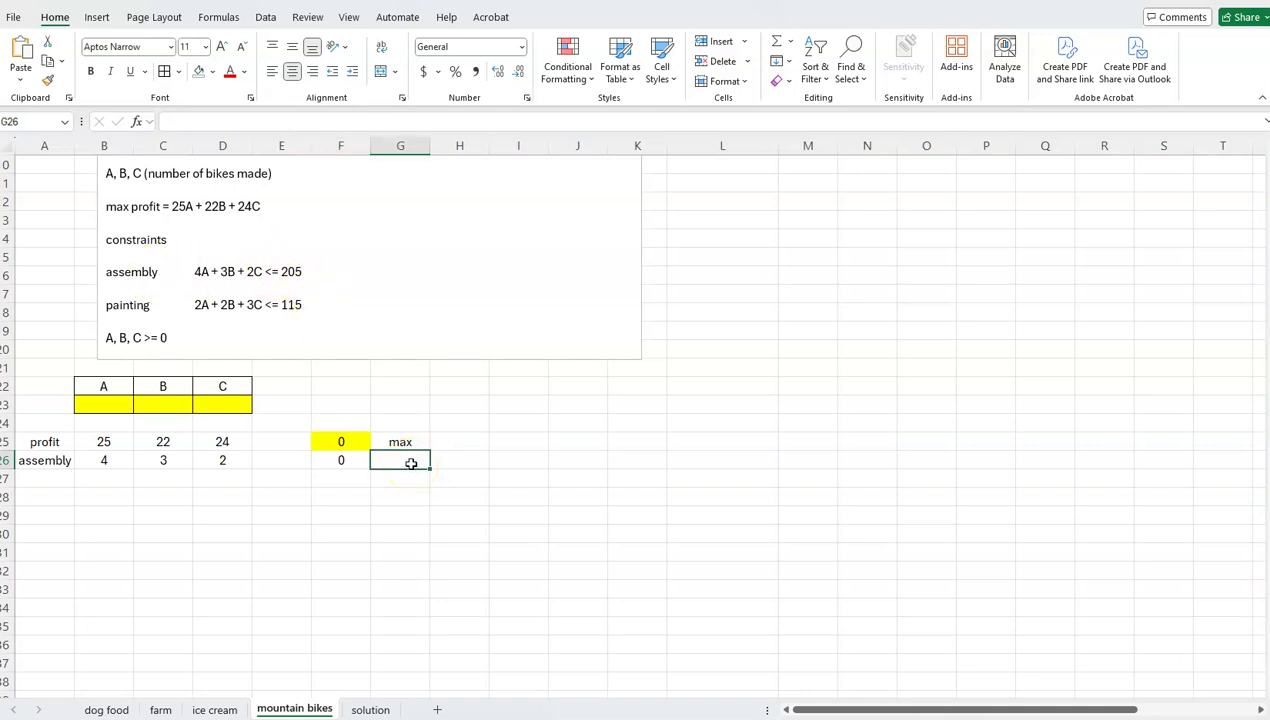
text(<=)
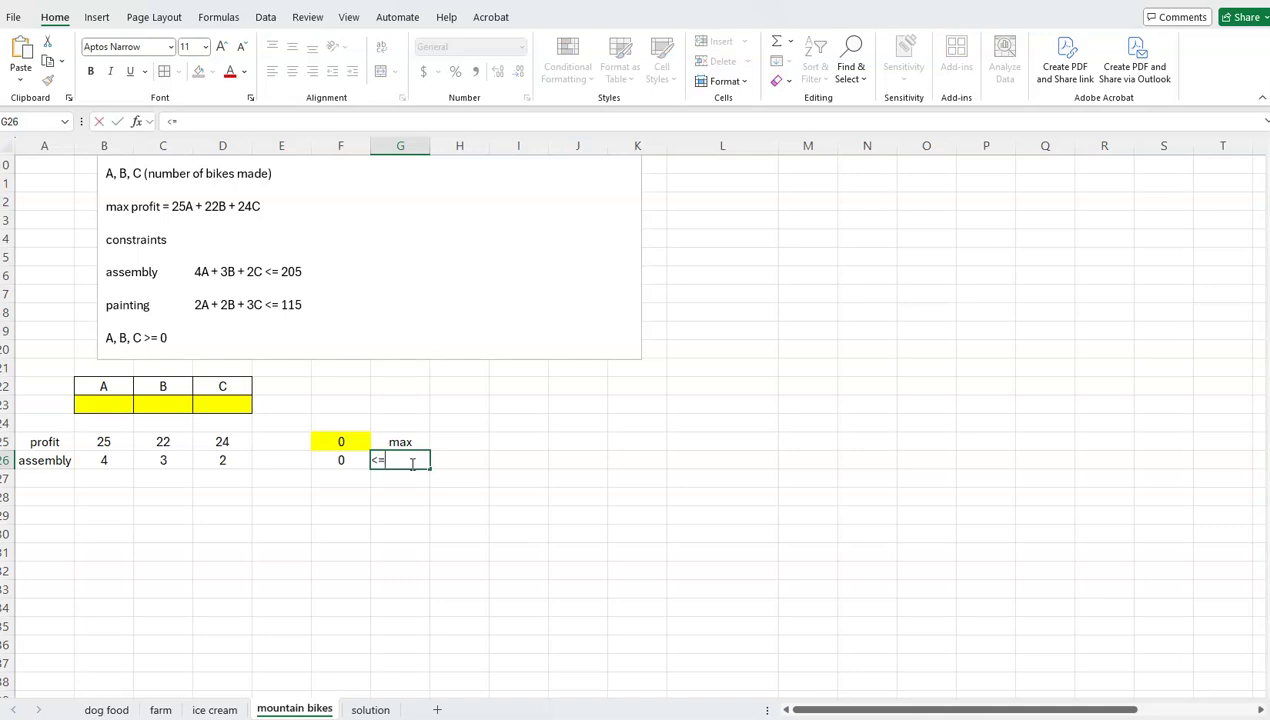
key(Tab)
text(205)
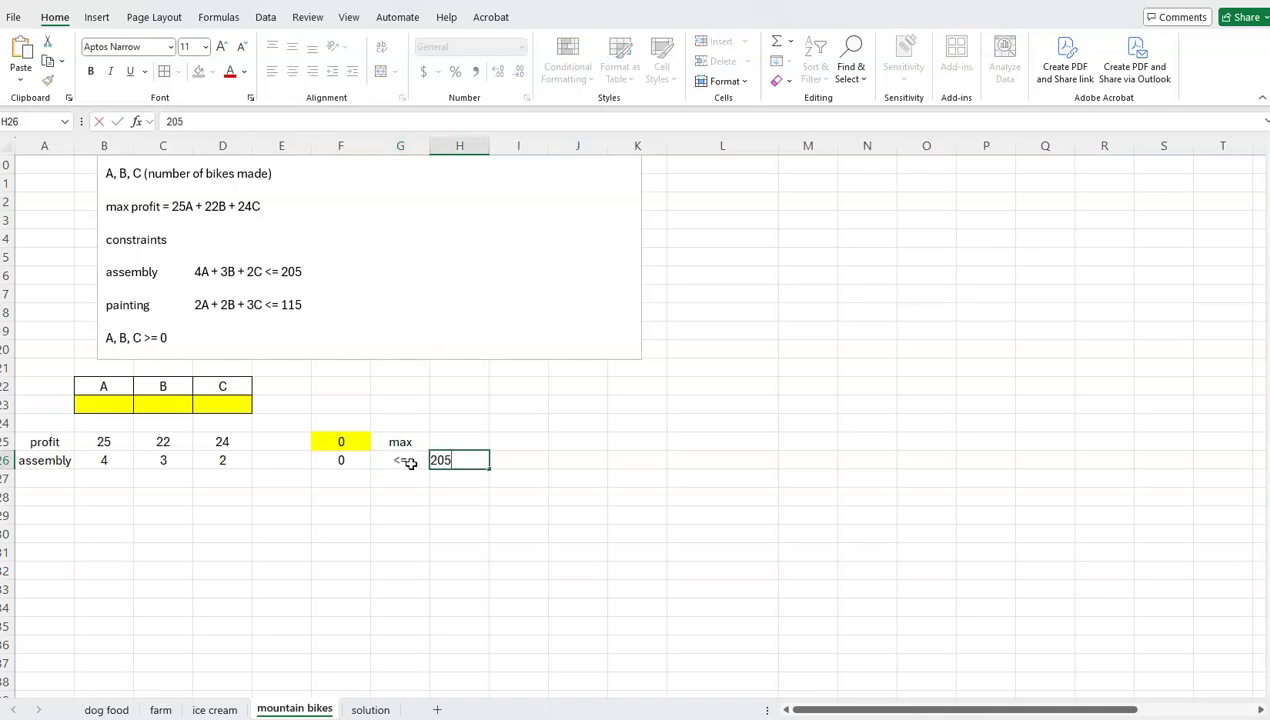
click(433, 531)
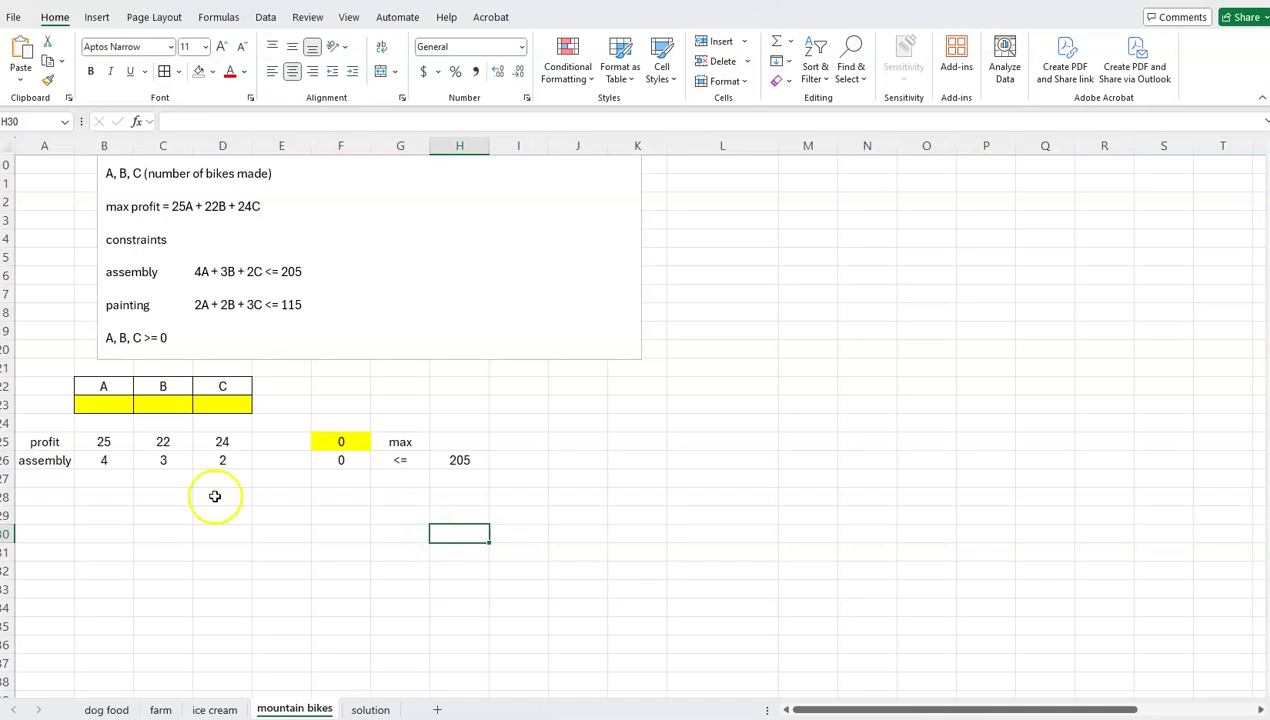
- Add a painting row with its label in A27 and the coefficients 2, 2 and 3 in B27 to D27
click(35, 477)
text(p)
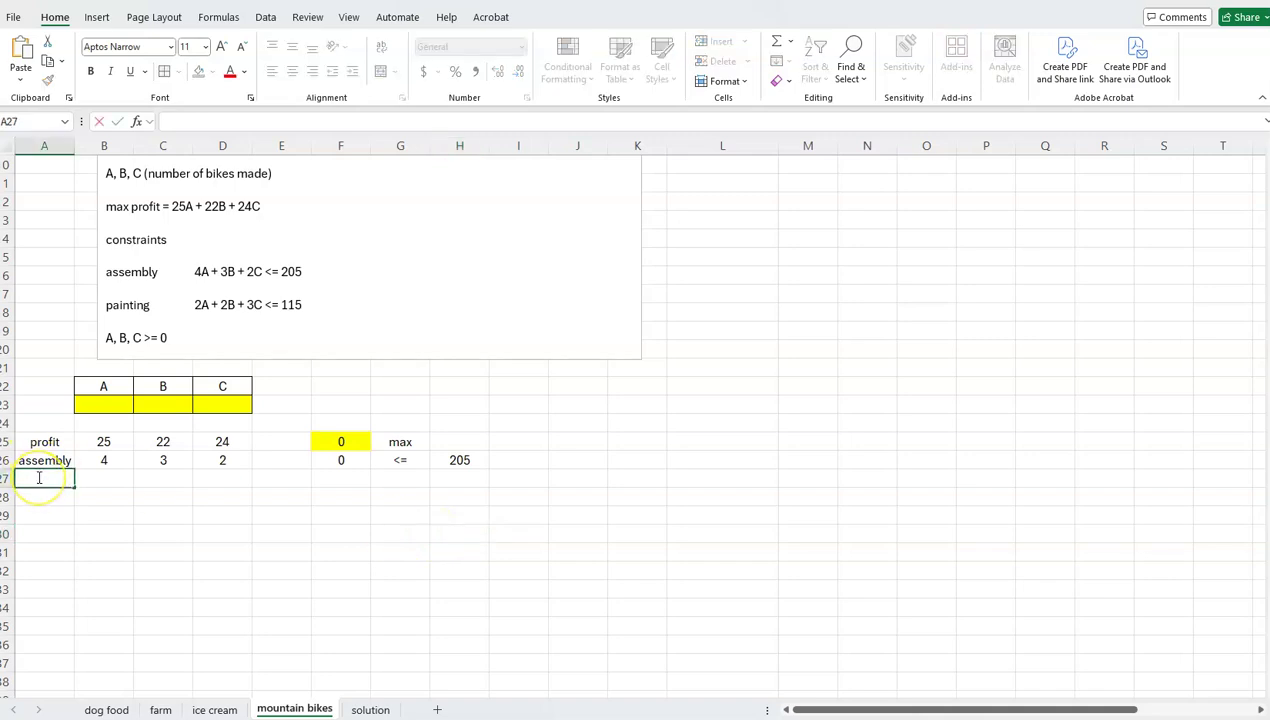
text(ainting)
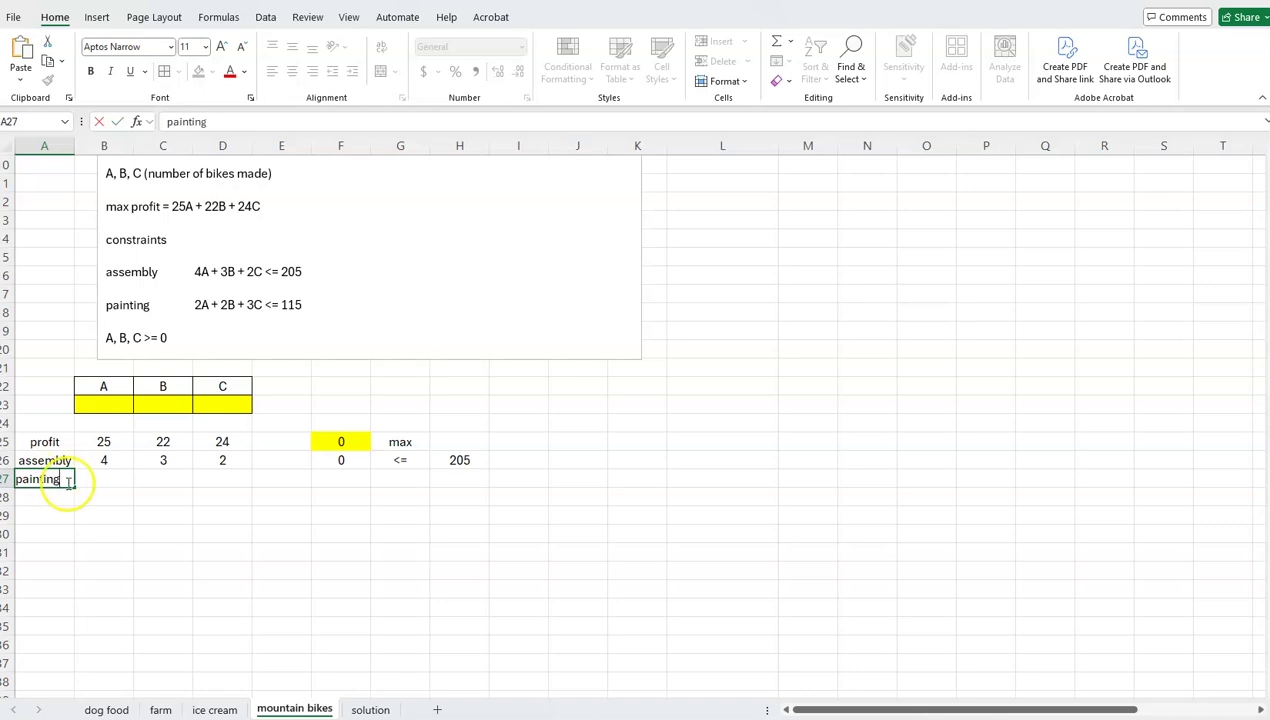
click(105, 478)
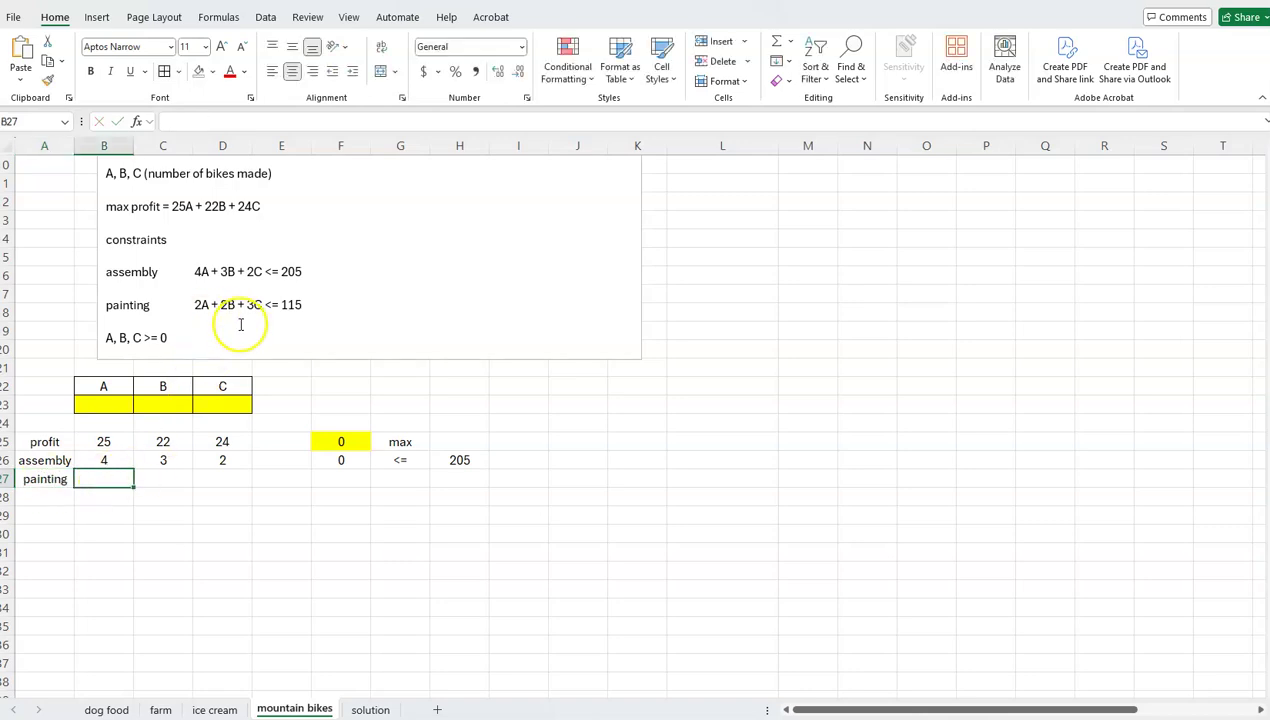
text(2)
key(Tab)
text(2)
key(Tab)
text(3)
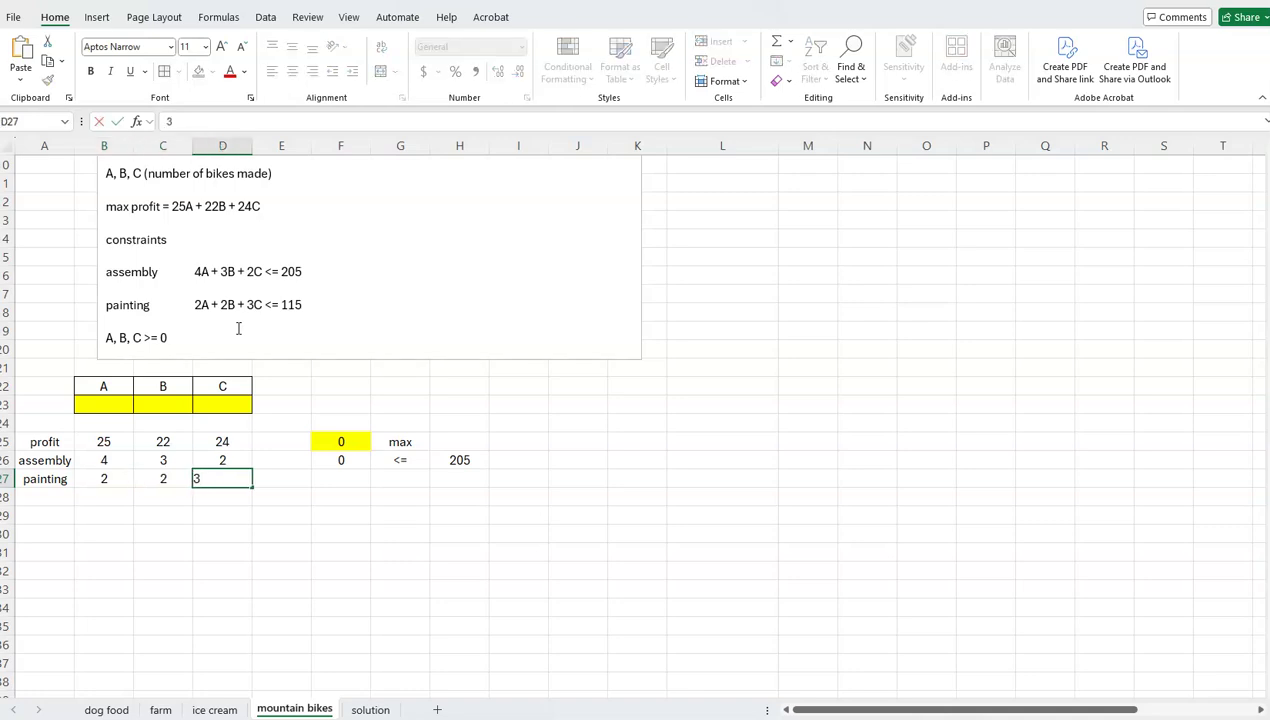
- Copy the SUMPRODUCT formula from F26 down to F27 for the painting constraint
click(283, 607)
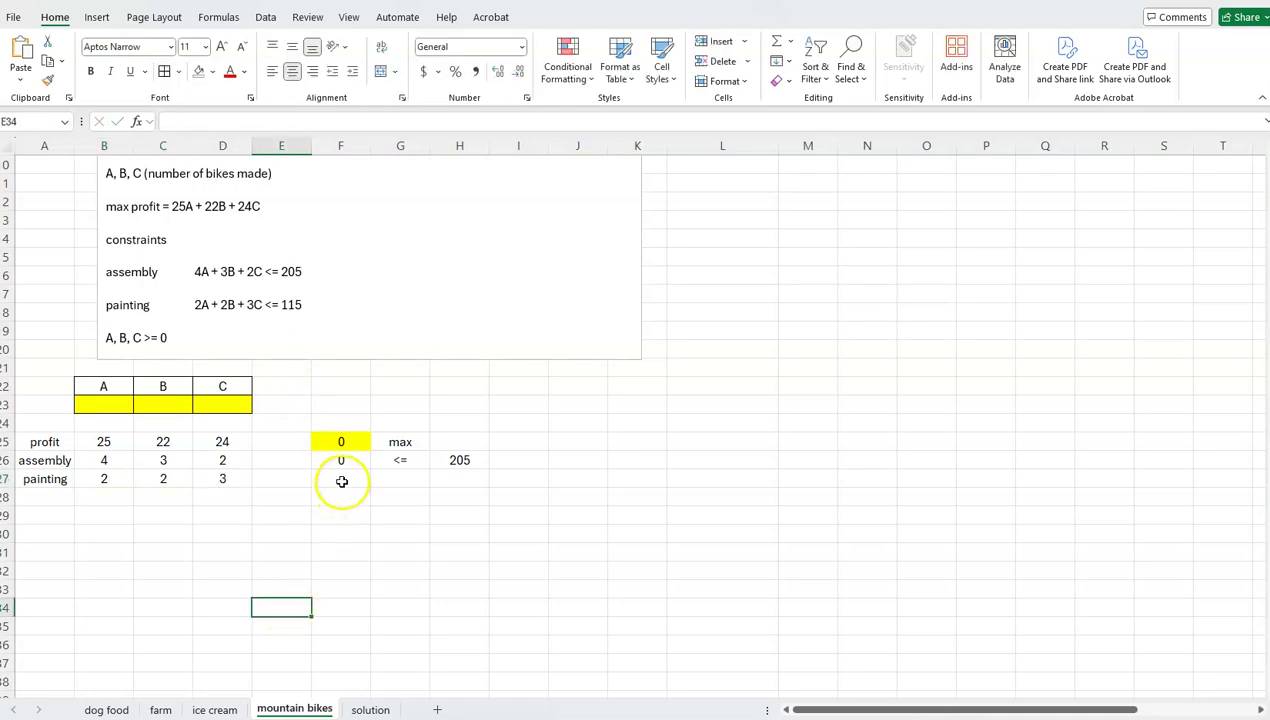
click(341, 481)
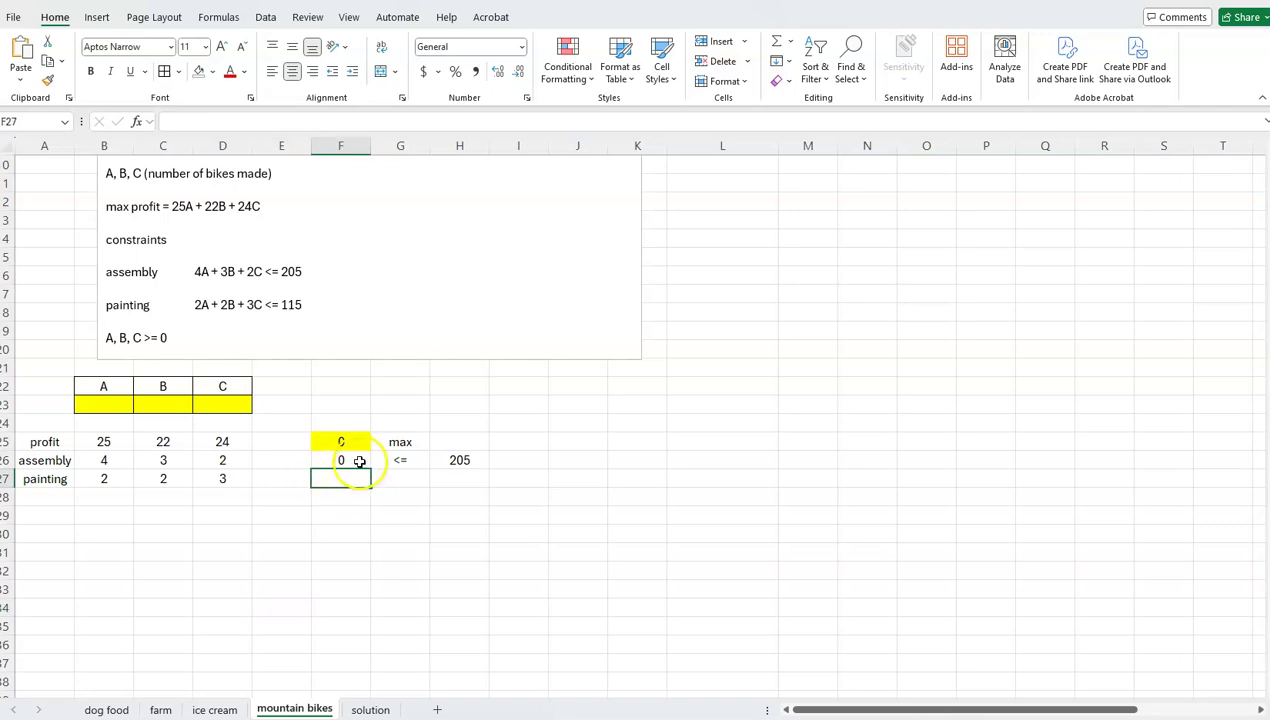
click(360, 460)
drag(370, 467, 368, 485)
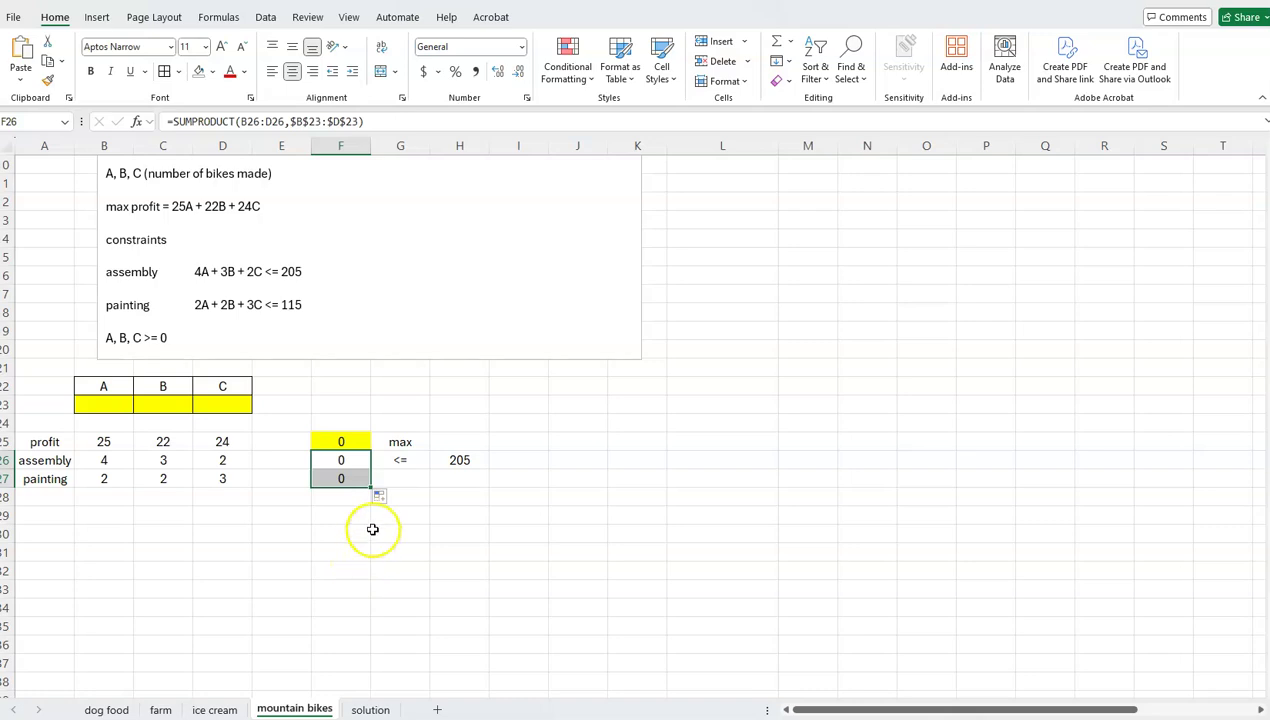
- Complete the painting constraint with <= in G27 and the limit 115 in H27
click(406, 481)
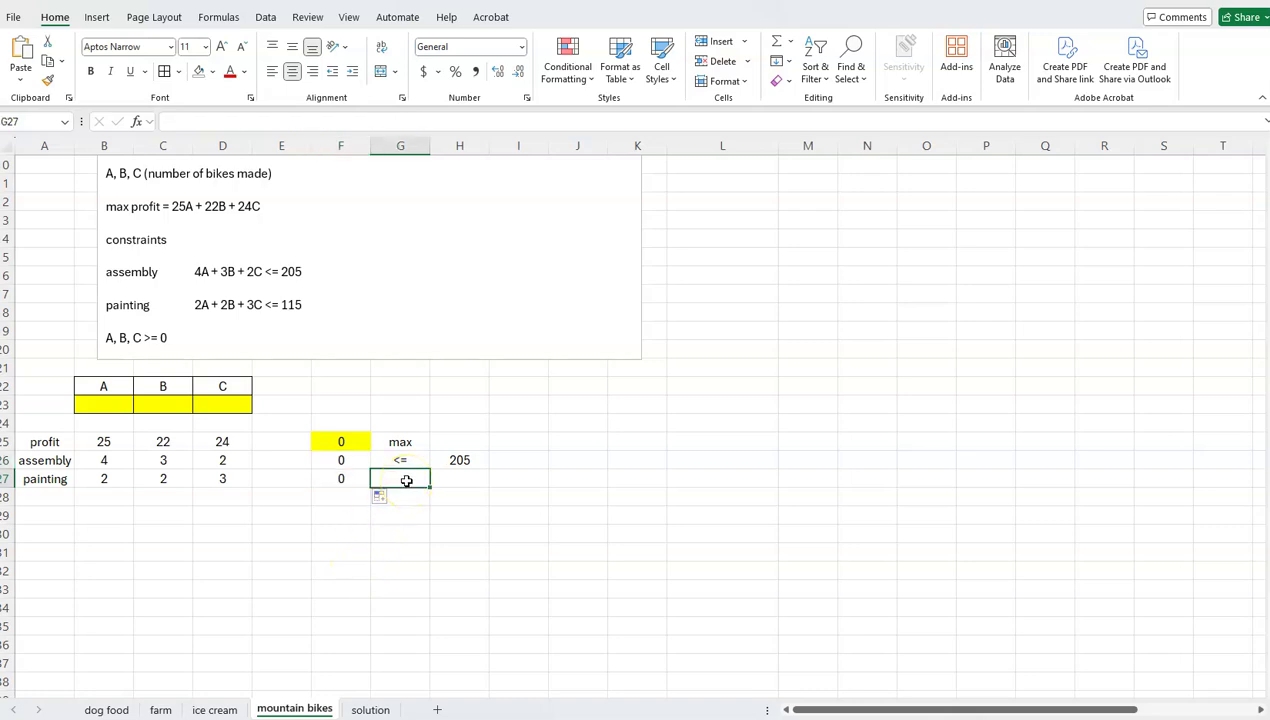
text(<=)
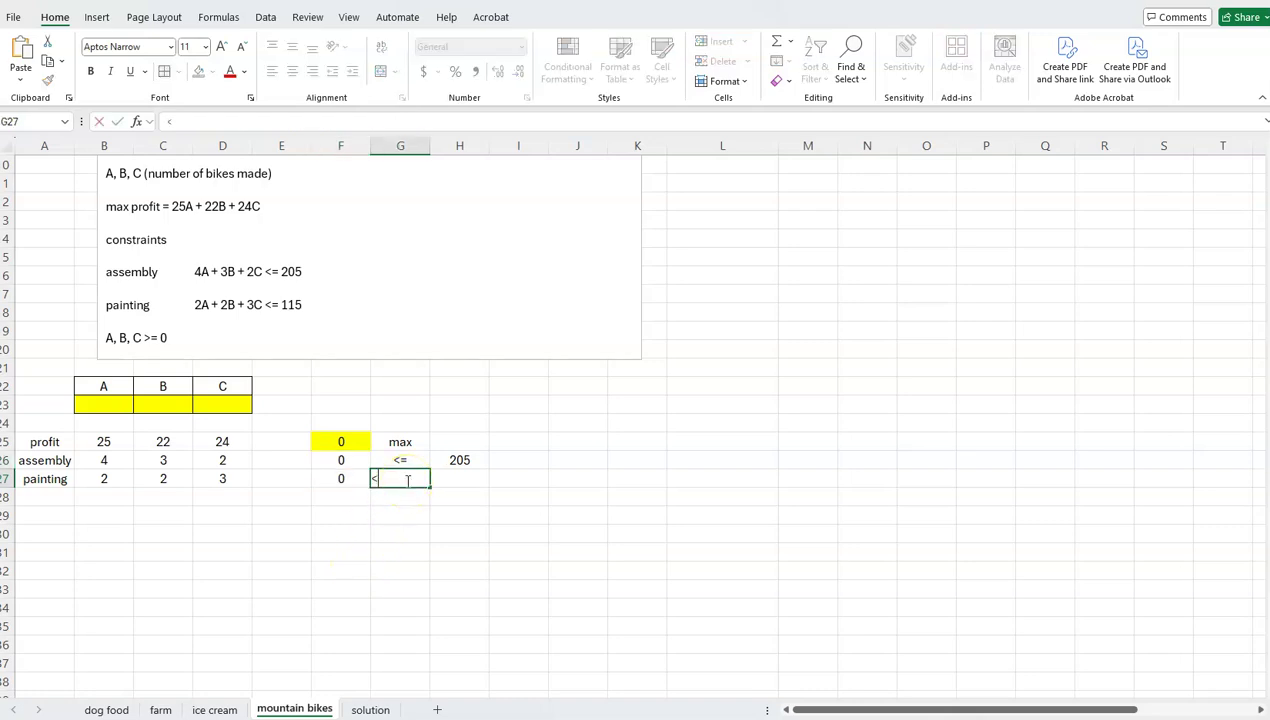
click(462, 475)
text(115)
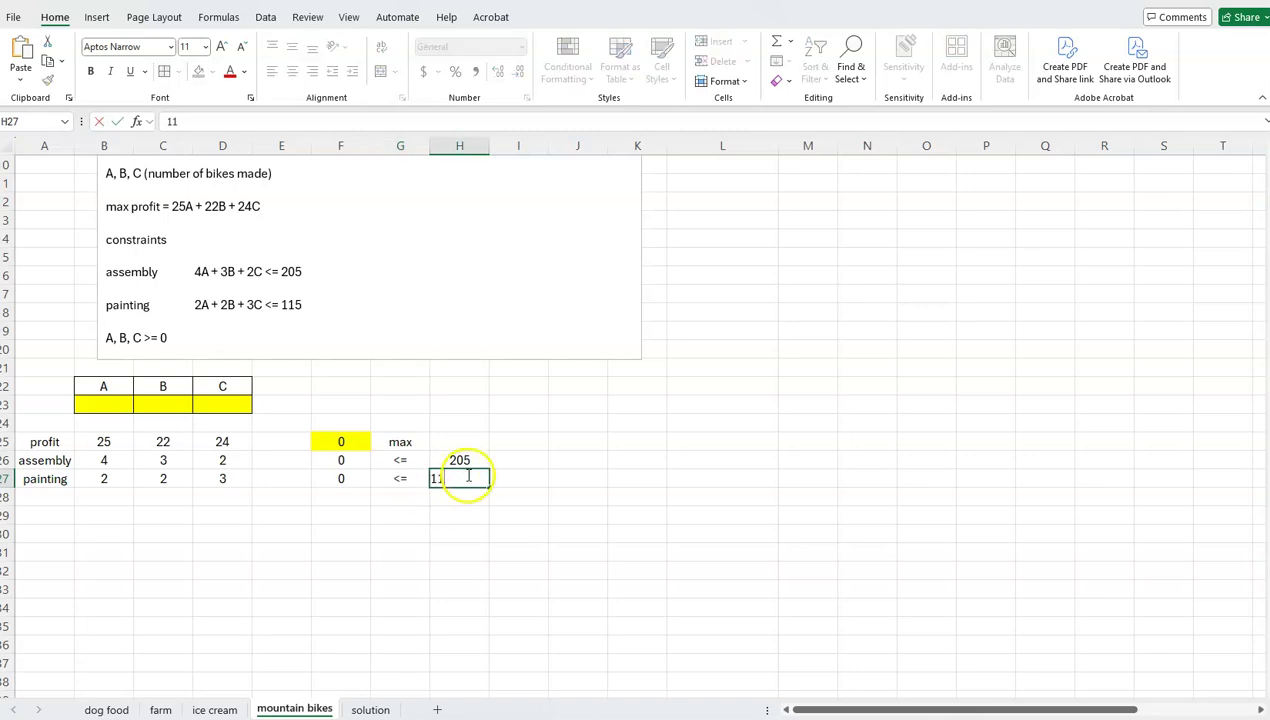
click(473, 589)
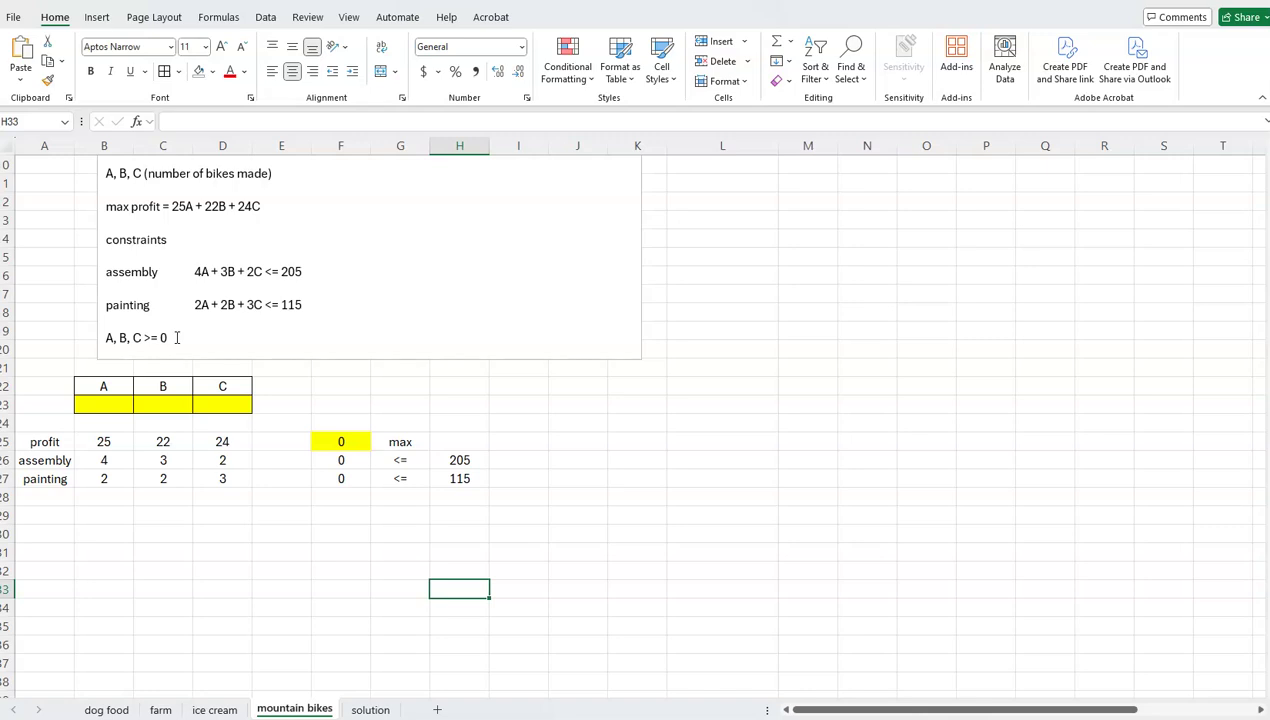
scroll(731, 451, up, 1)
scroll(731, 451, up, 1)
scroll(780, 397, down, 4)
scroll(780, 396, up, 2)
scroll(780, 396, down, 1)
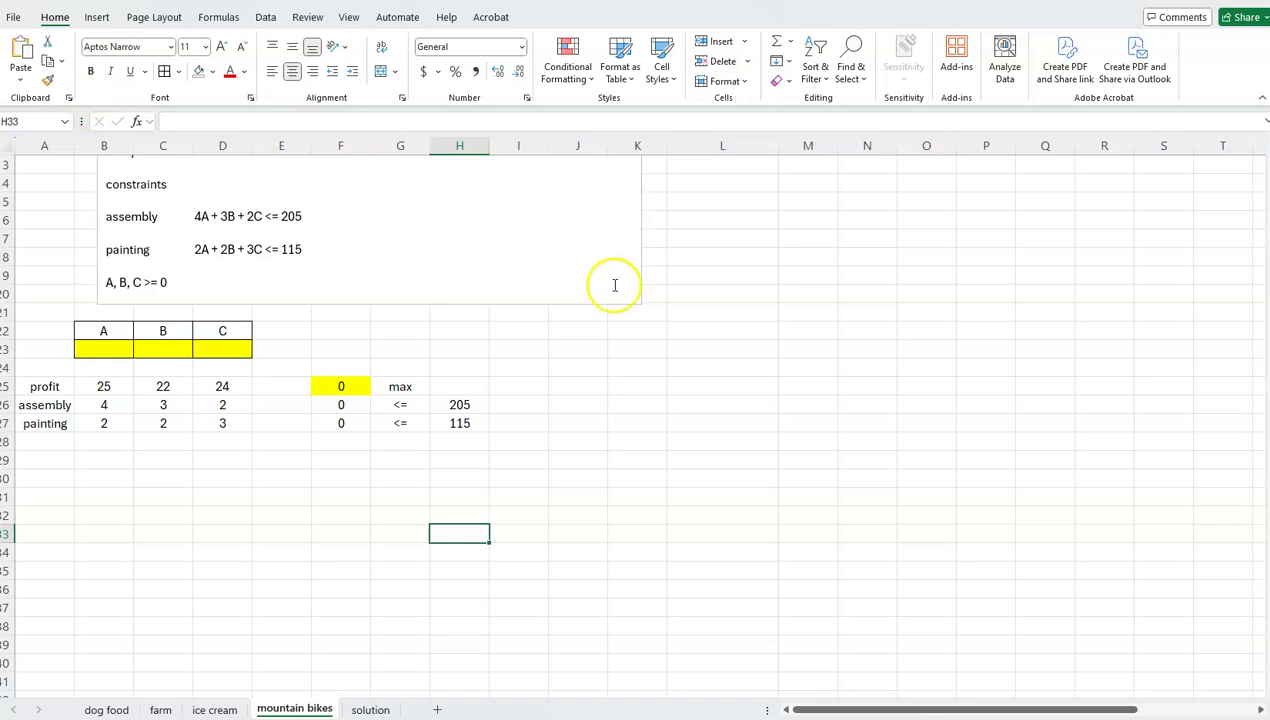
- Check in the Excel add-ins list of the program options that the Solver Add-in is enabled
click(13, 18)
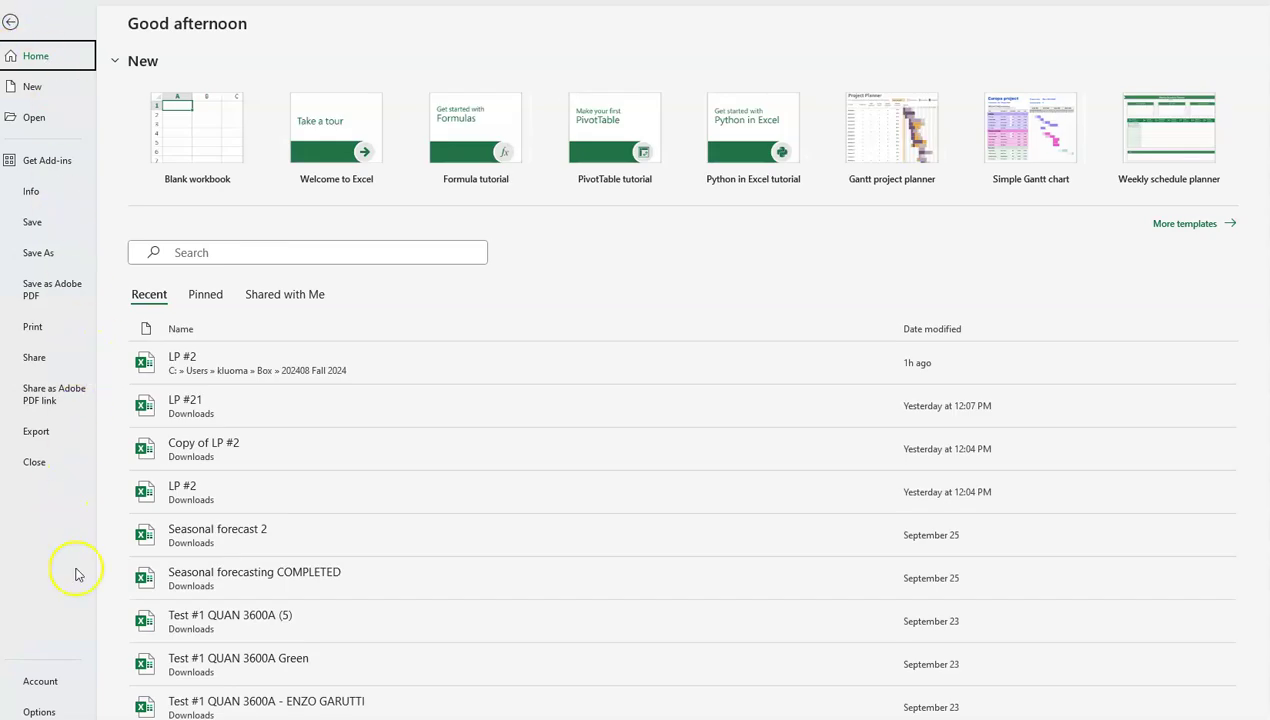
click(40, 711)
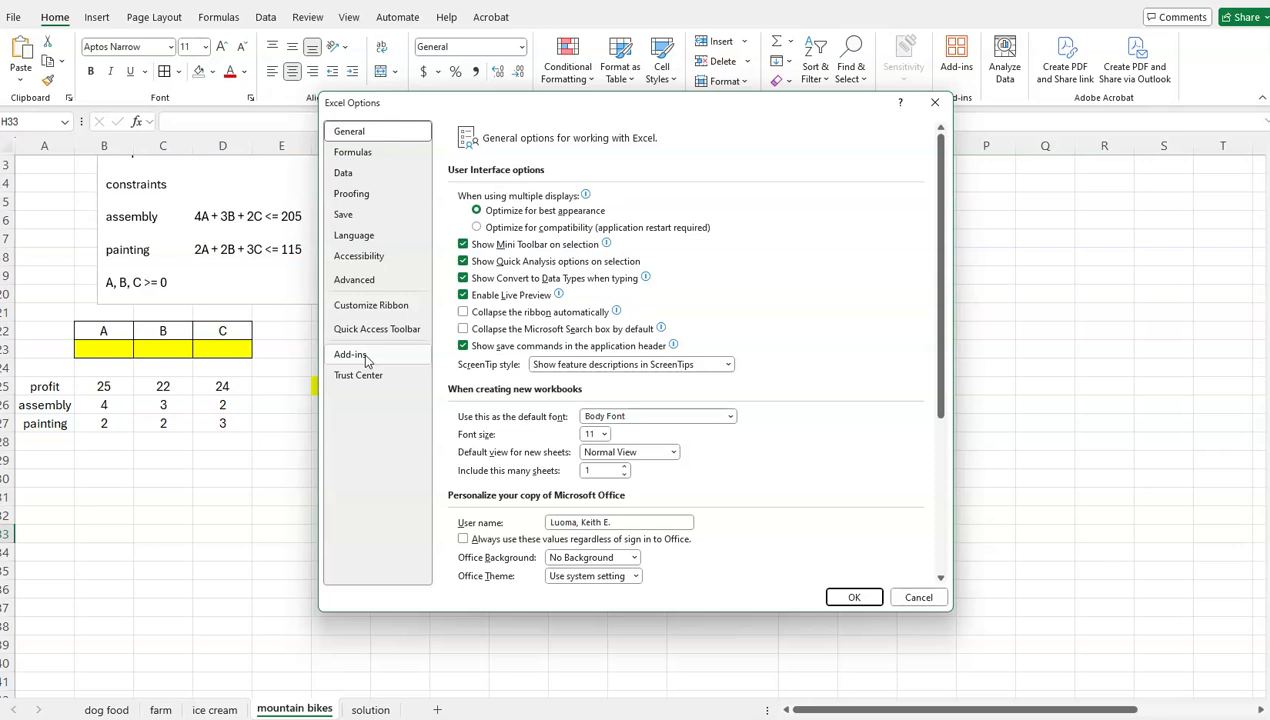
click(364, 356)
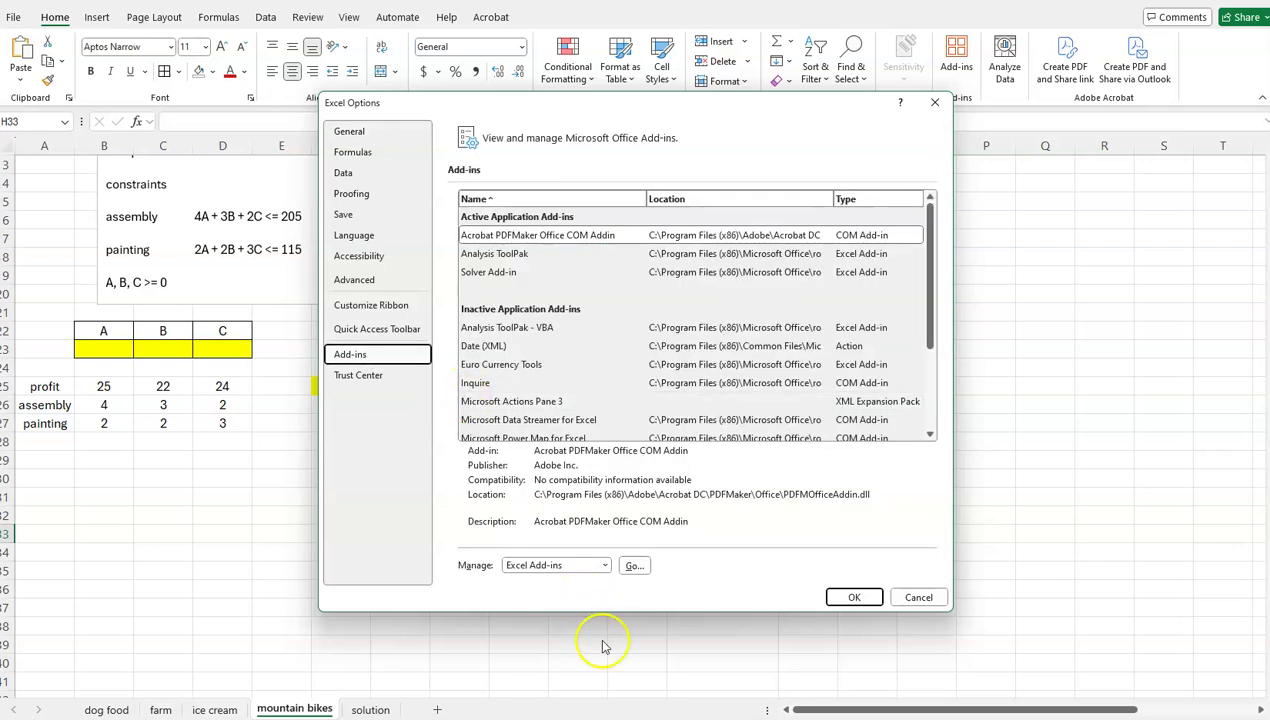
click(633, 568)
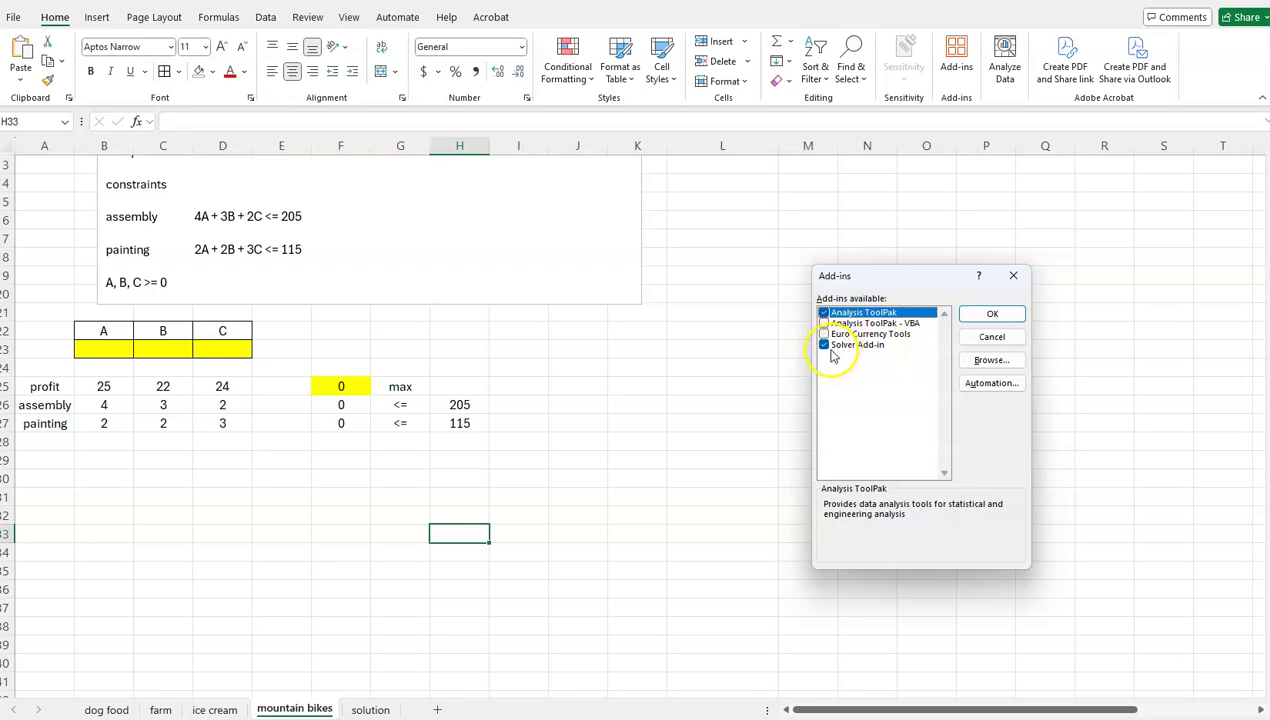
click(987, 315)
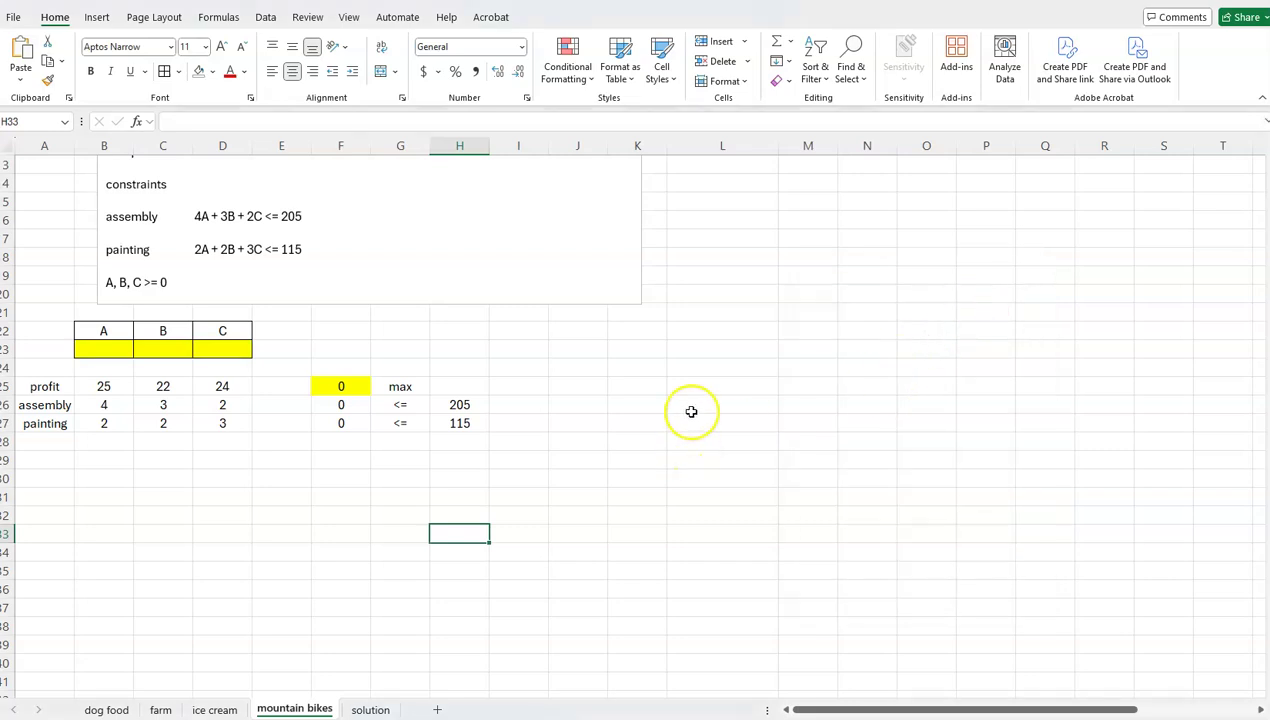
- Open Solver and reset all its options and cell selections
click(266, 22)
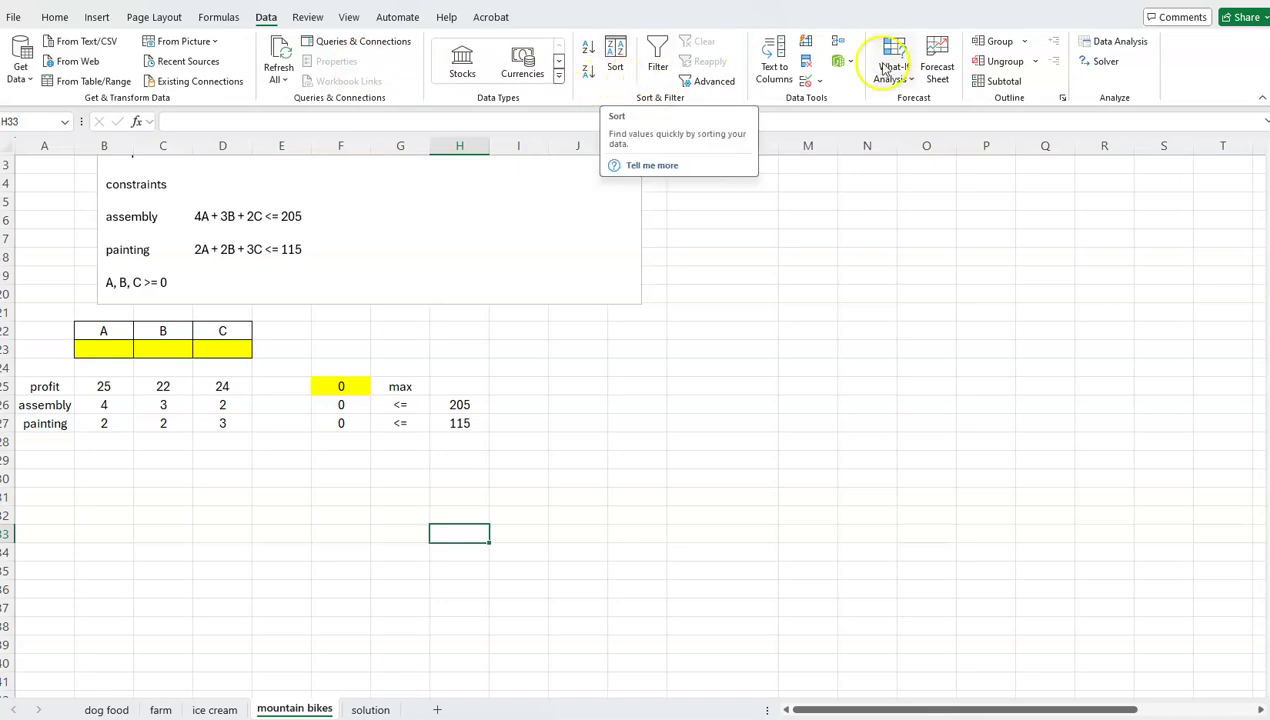
click(1116, 67)
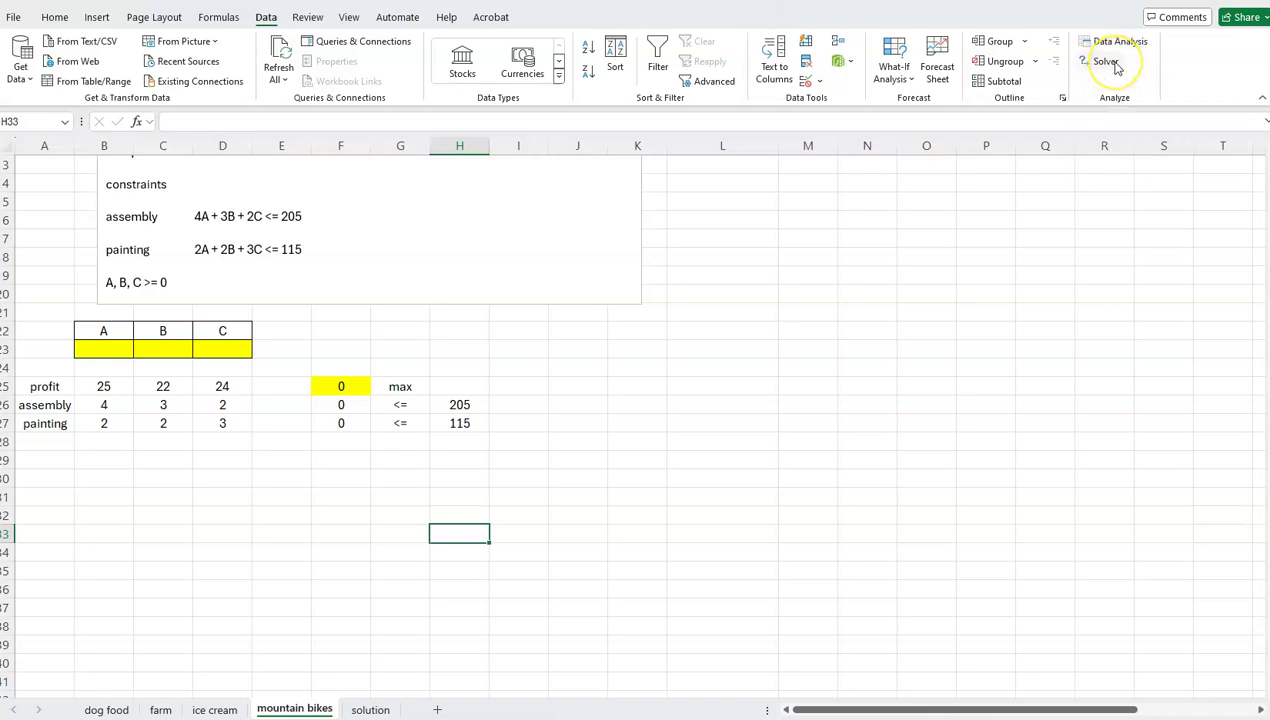
click(1088, 67)
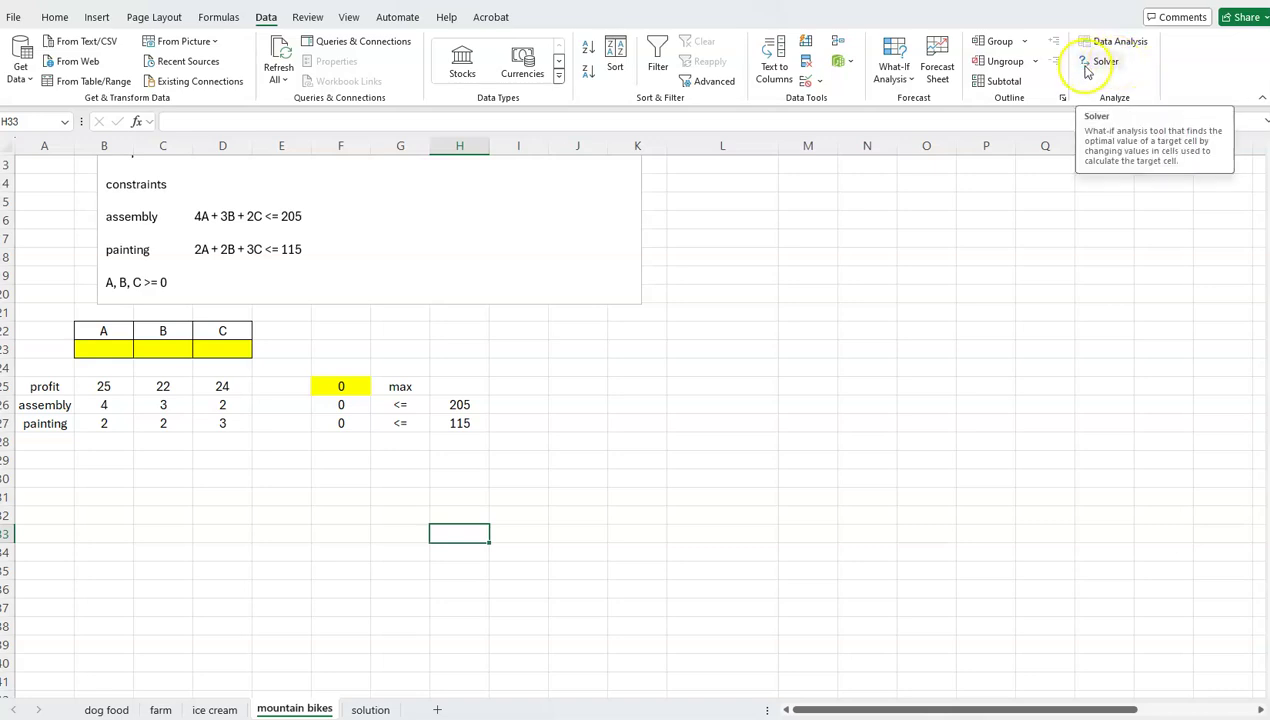
click(1106, 65)
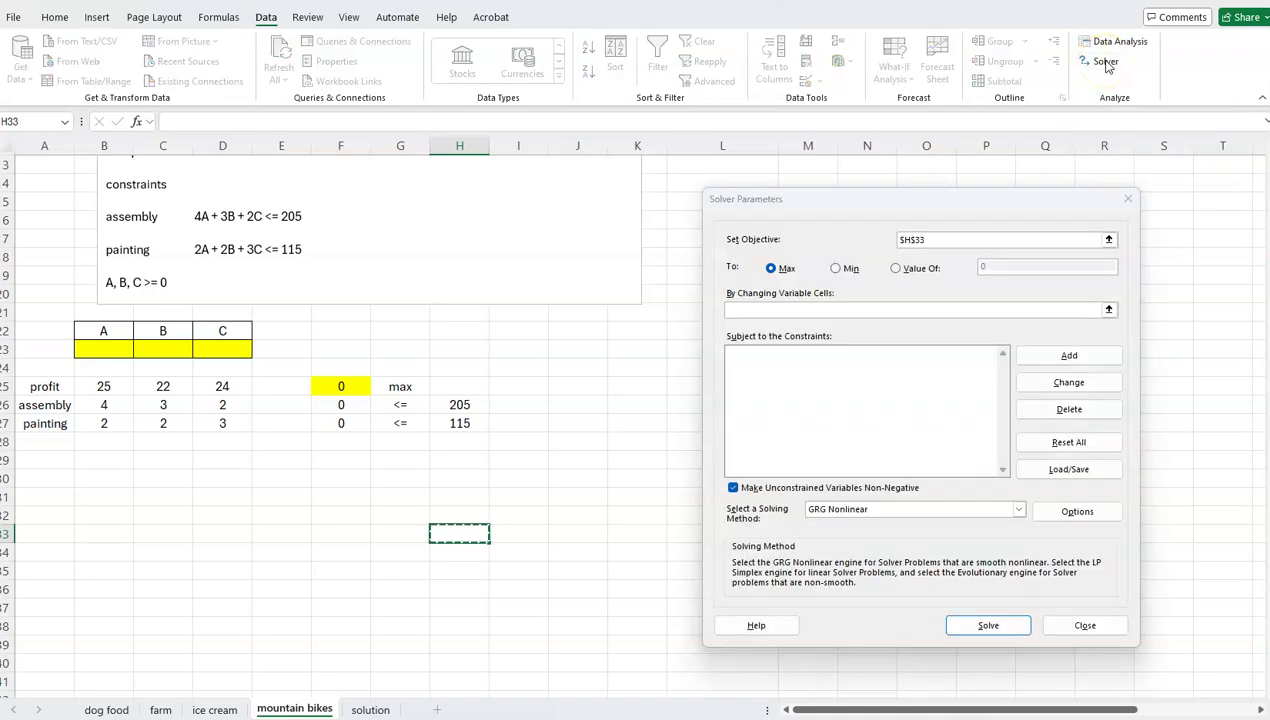
click(1086, 446)
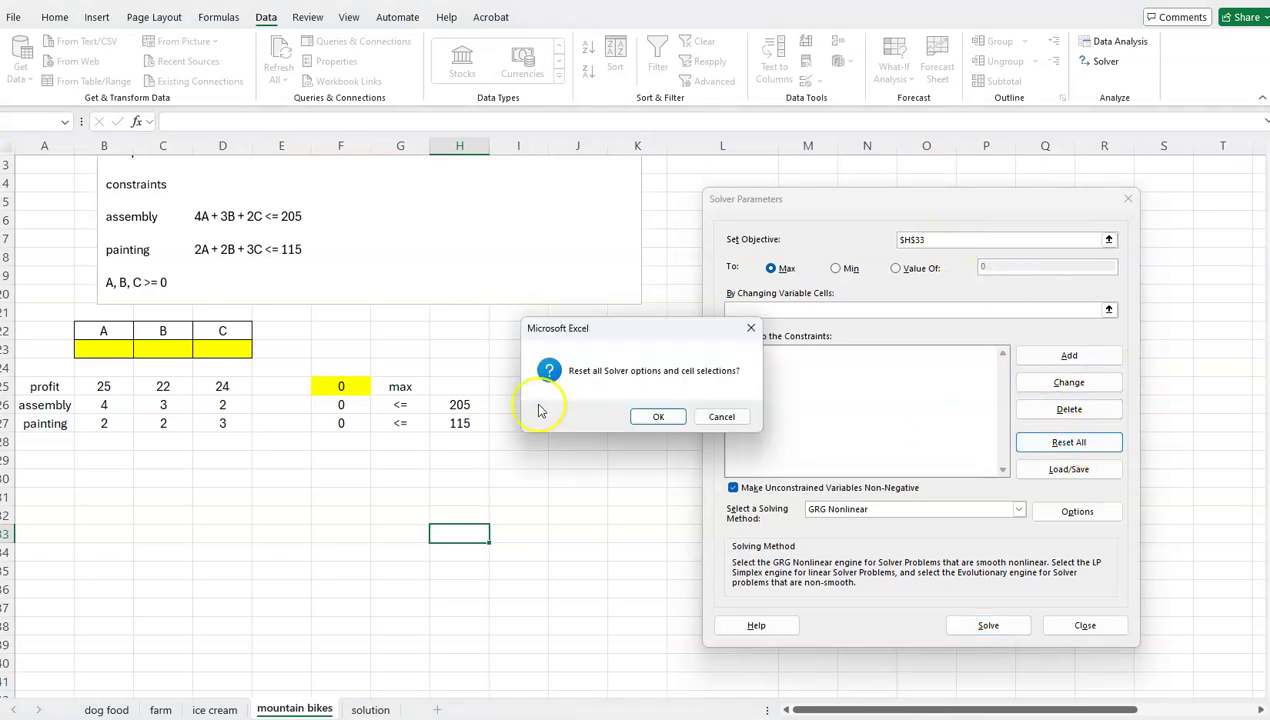
click(656, 416)
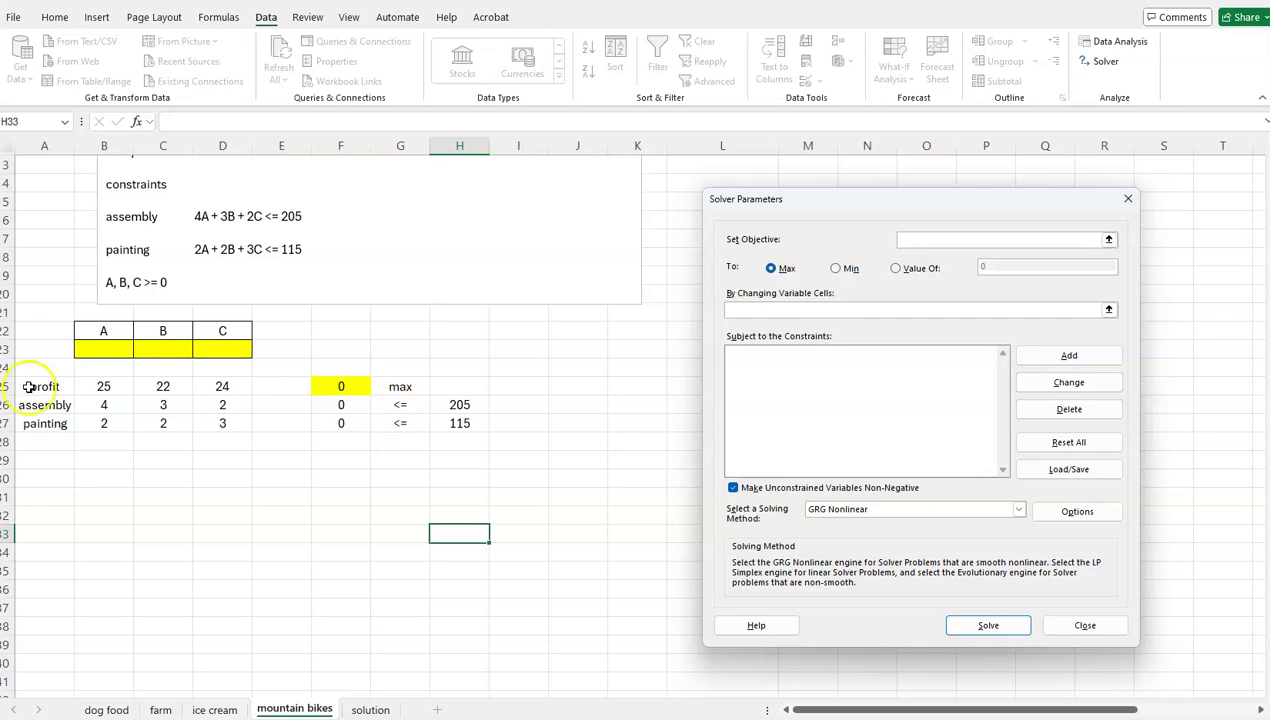
- Set the Solver objective to maximize profit cell F25 by changing the variable cells B23:D23
click(354, 387)
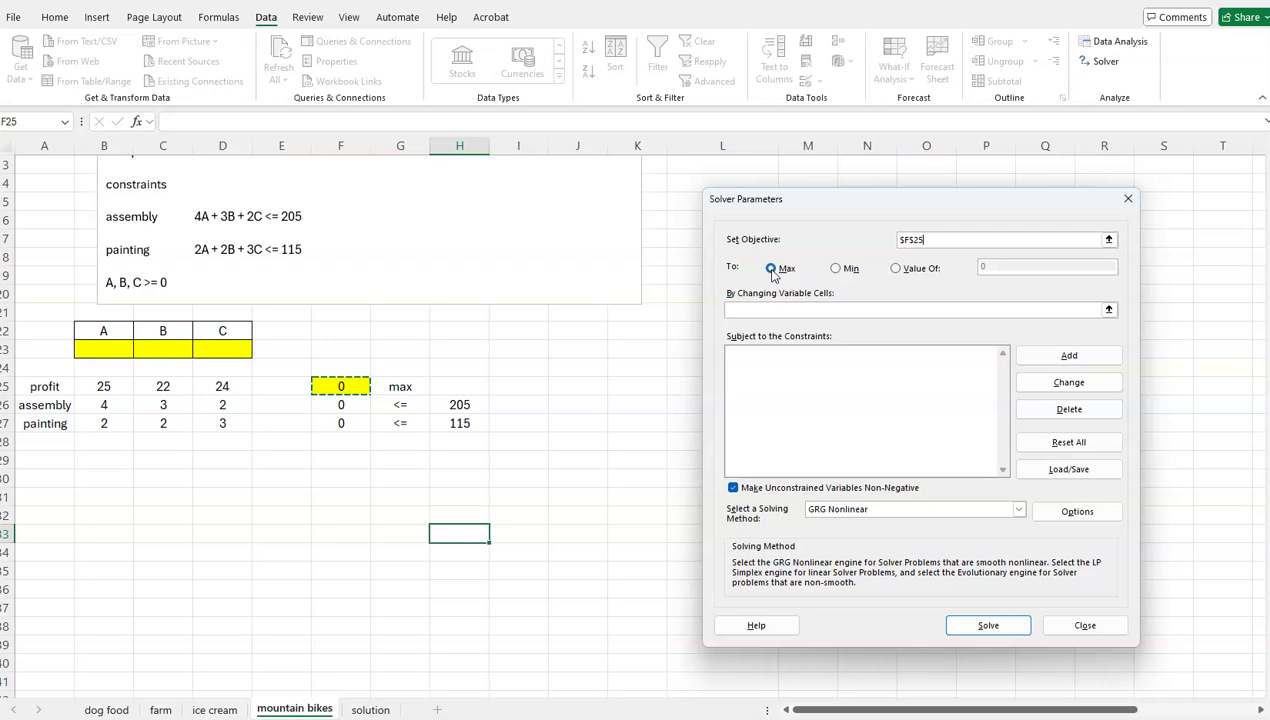
click(765, 307)
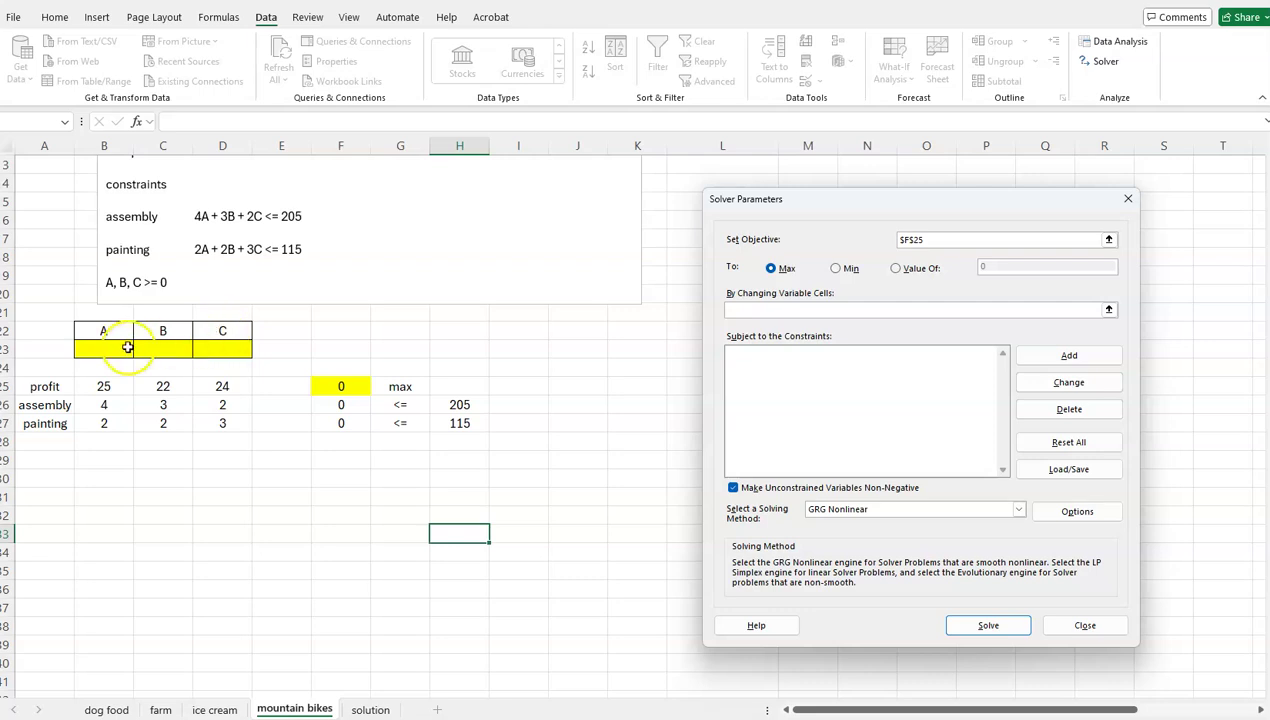
drag(104, 349, 248, 358)
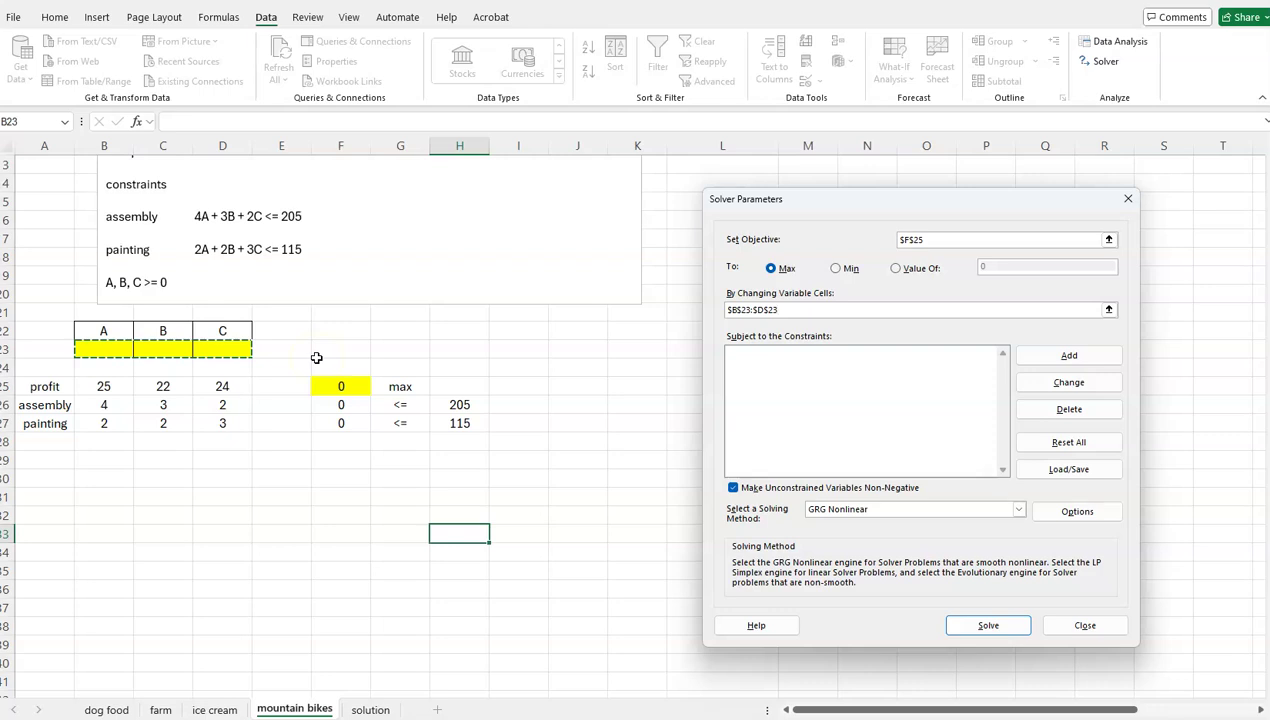
- Add a Solver constraint requiring F26:F27 <= H26:H27 for the assembly and painting limits
click(755, 376)
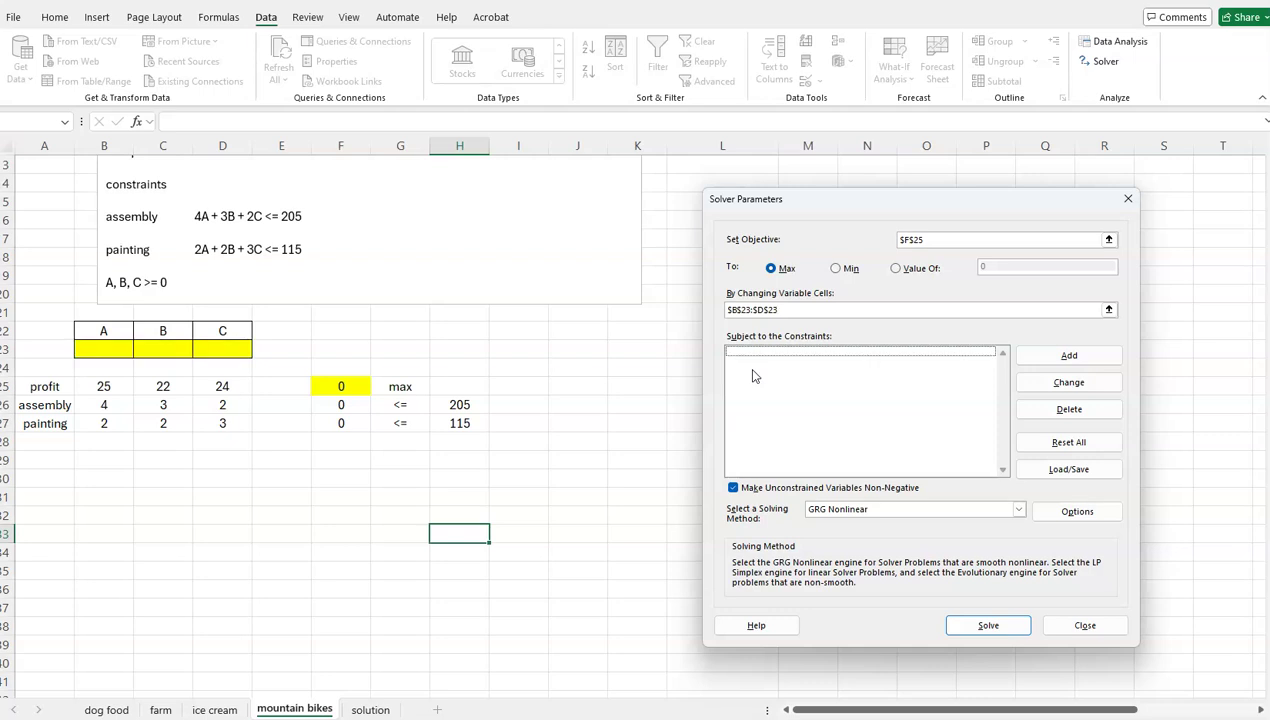
click(1044, 355)
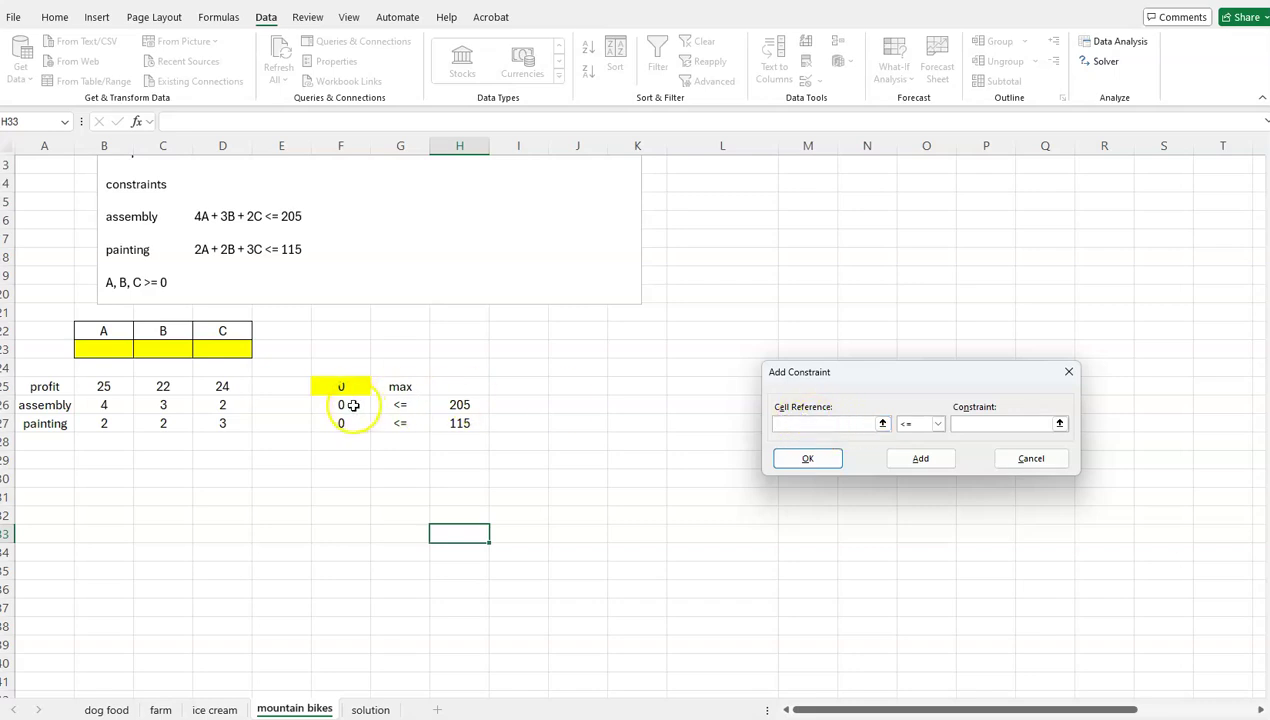
drag(353, 405, 348, 423)
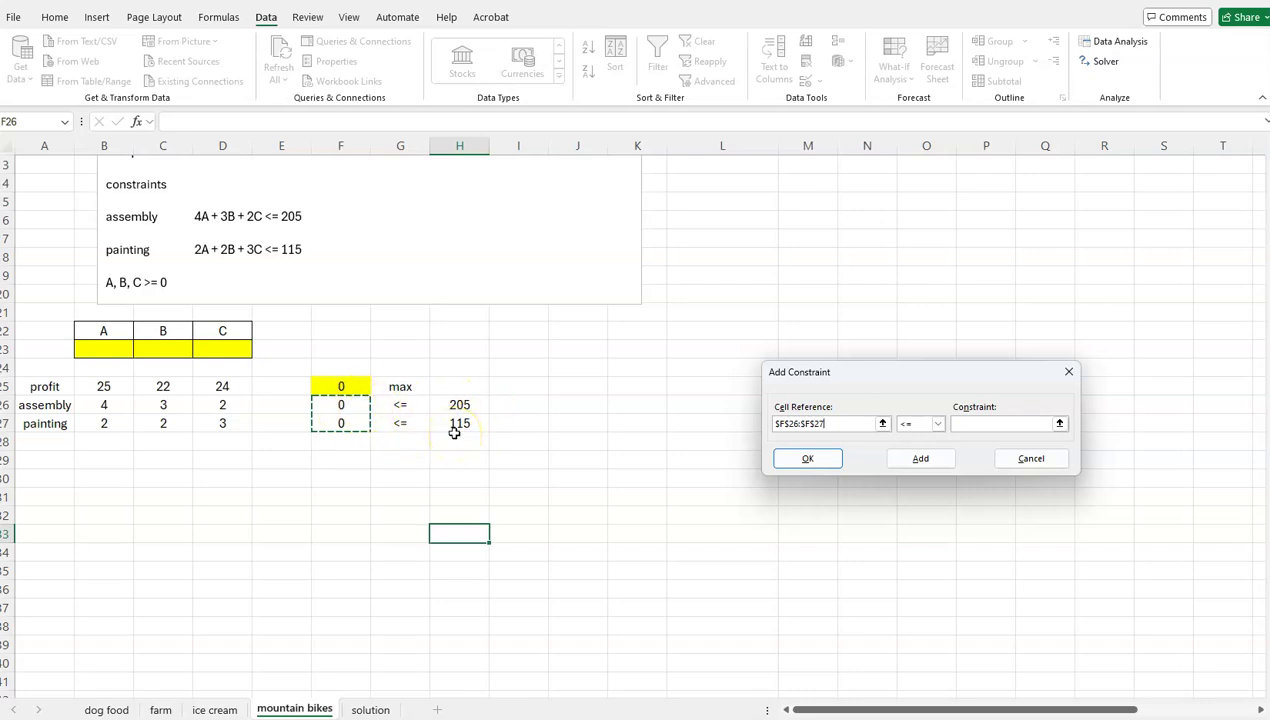
click(938, 425)
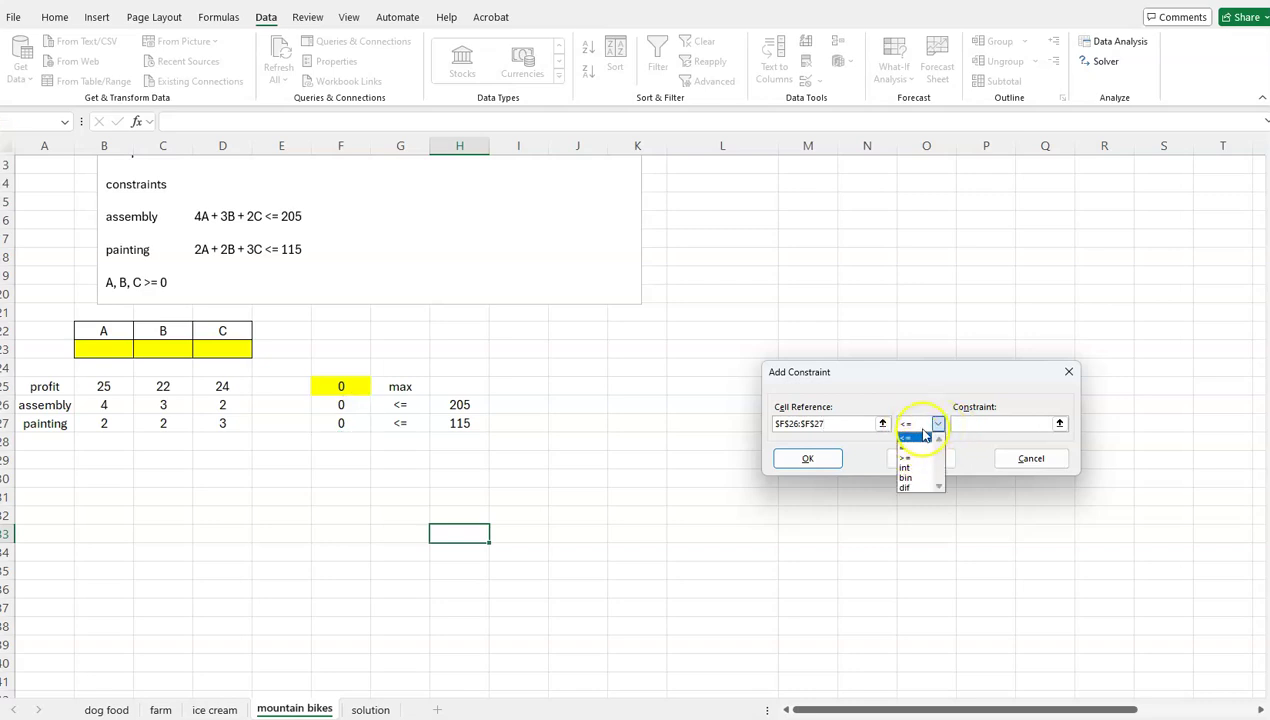
click(924, 434)
click(971, 421)
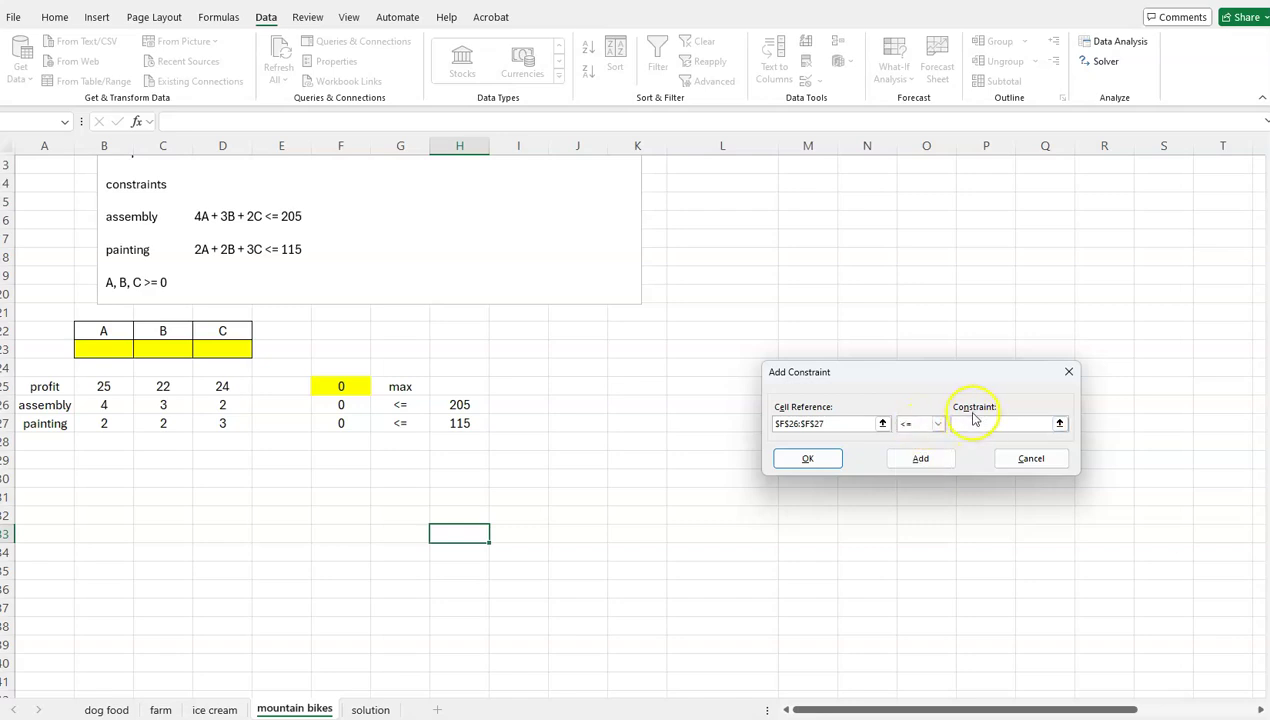
drag(463, 405, 460, 423)
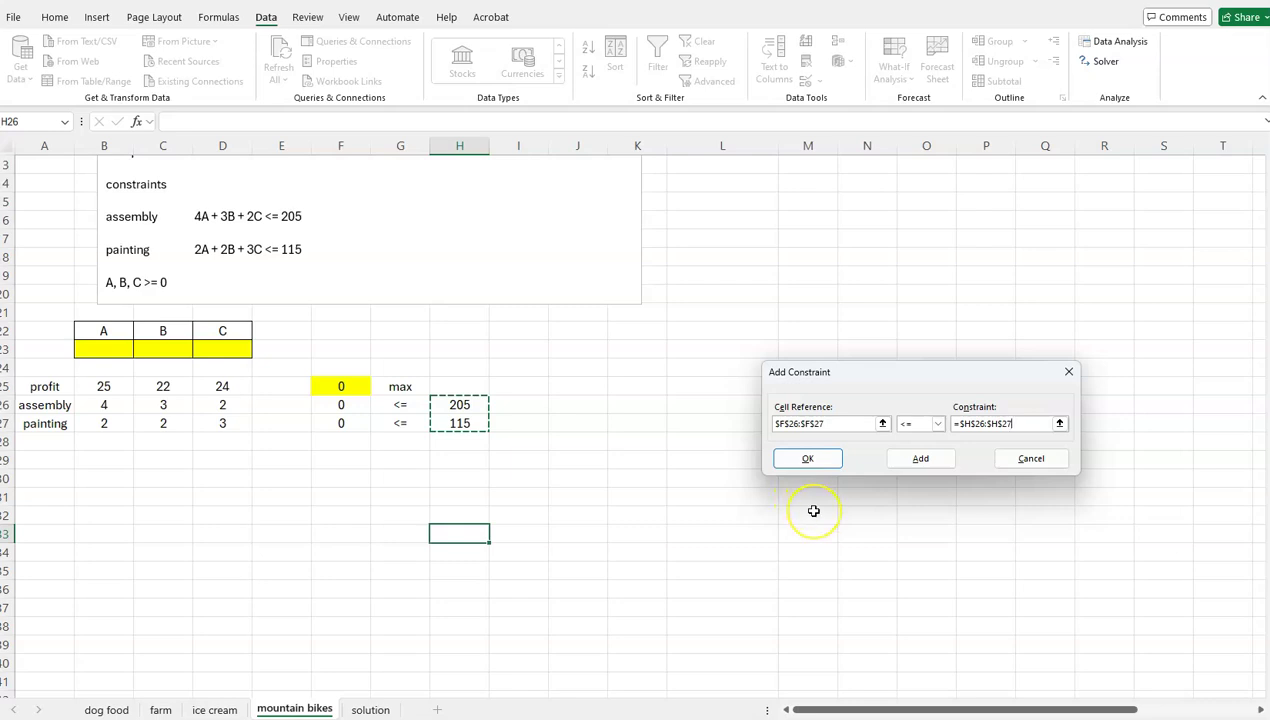
click(816, 459)
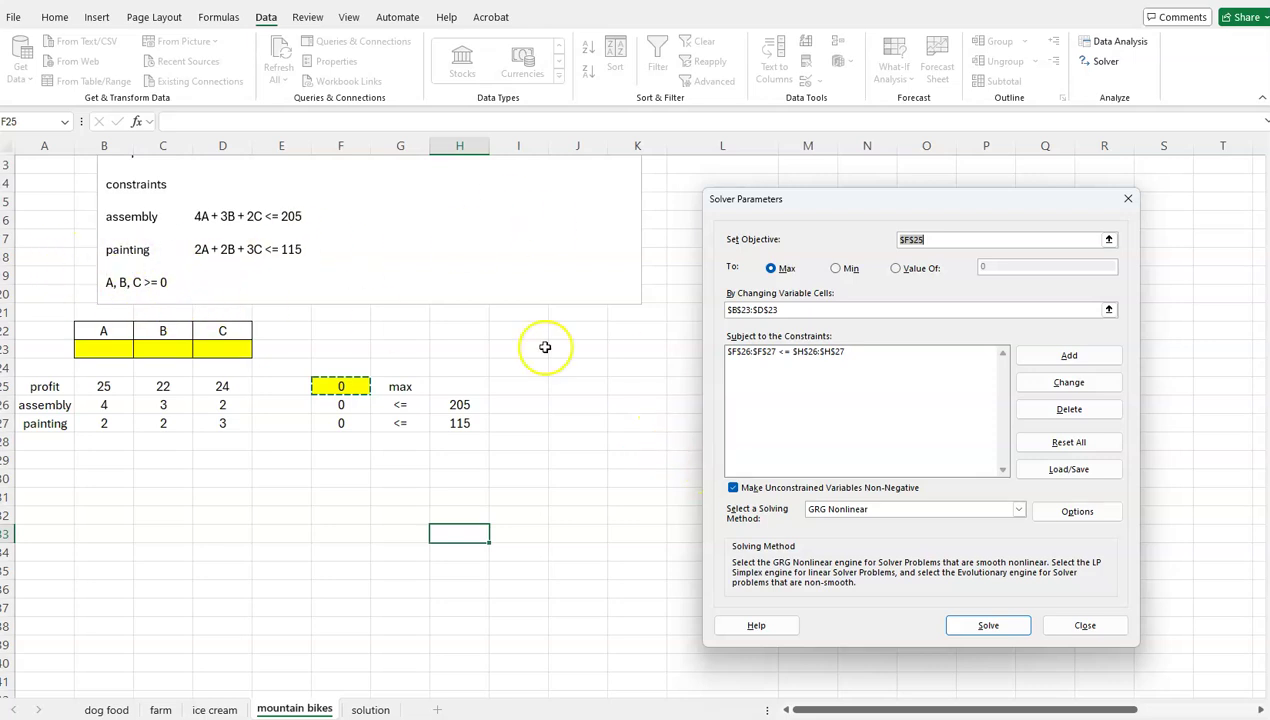
- Keep unconstrained variables non-negative and choose Simplex LP as the solving method
click(734, 489)
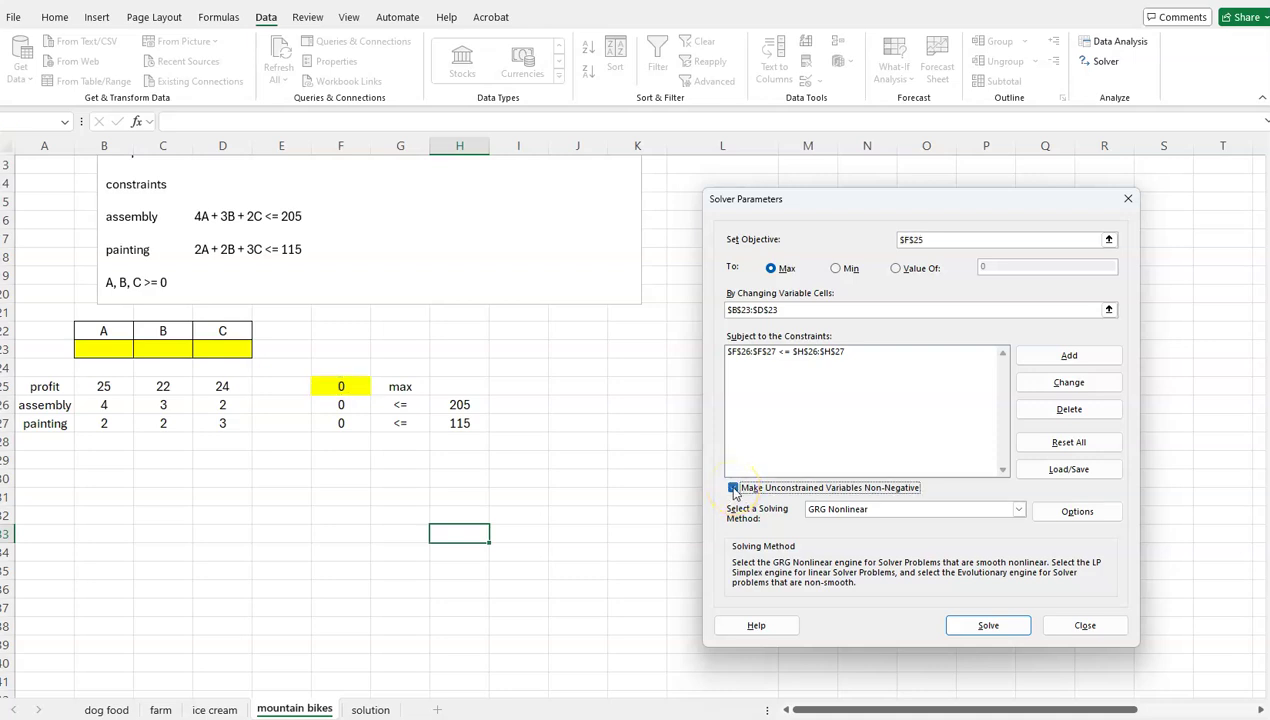
click(785, 538)
click(1017, 510)
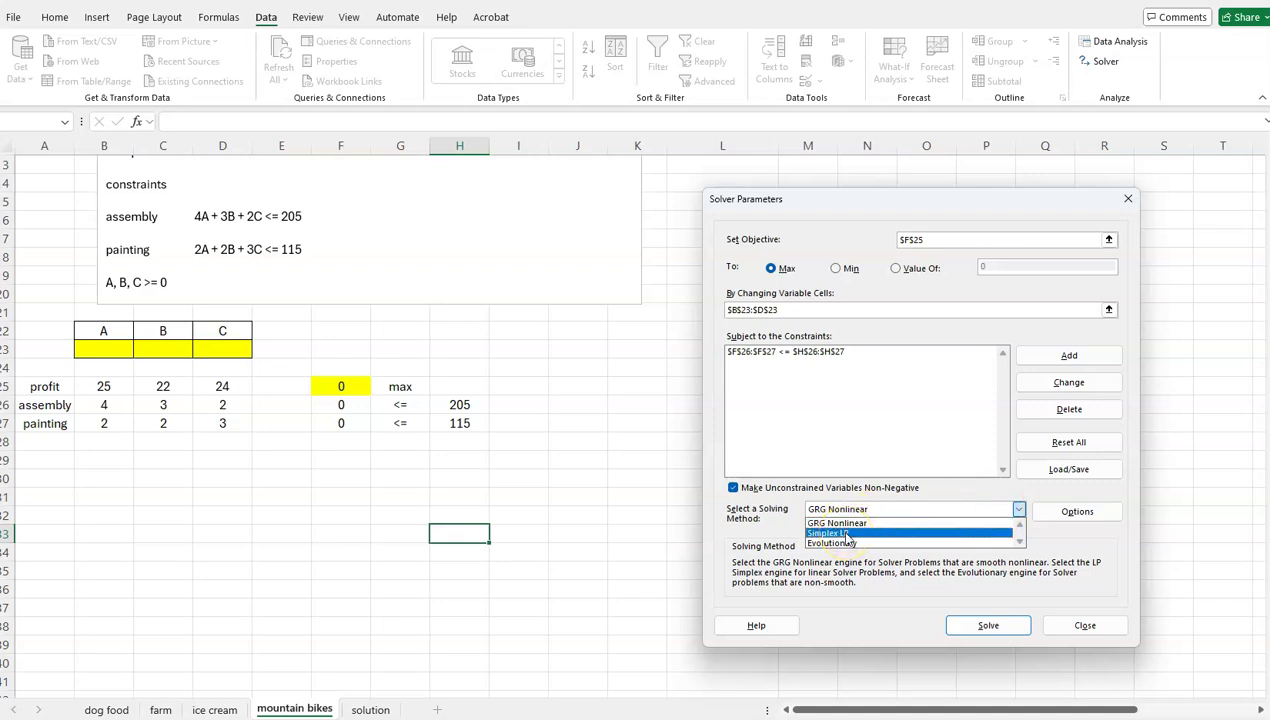
click(846, 534)
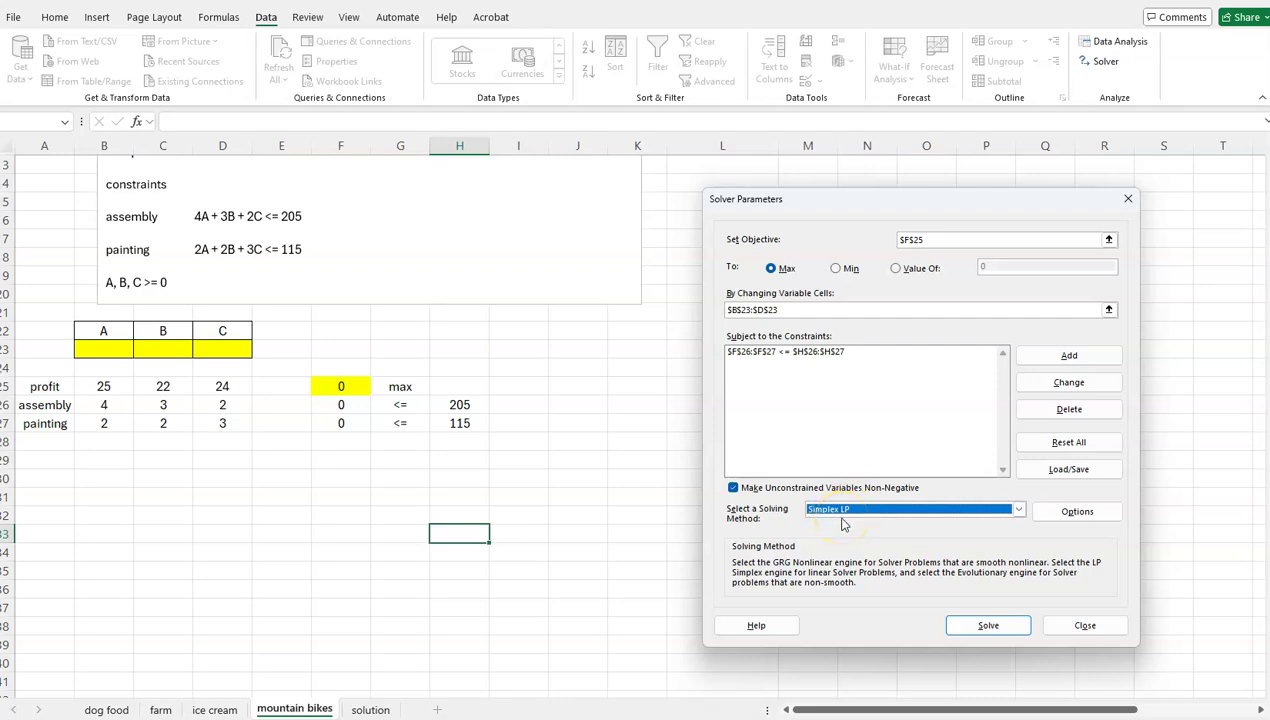
- Solve the model, move the results dialog into view and keep the Solver solution
click(980, 630)
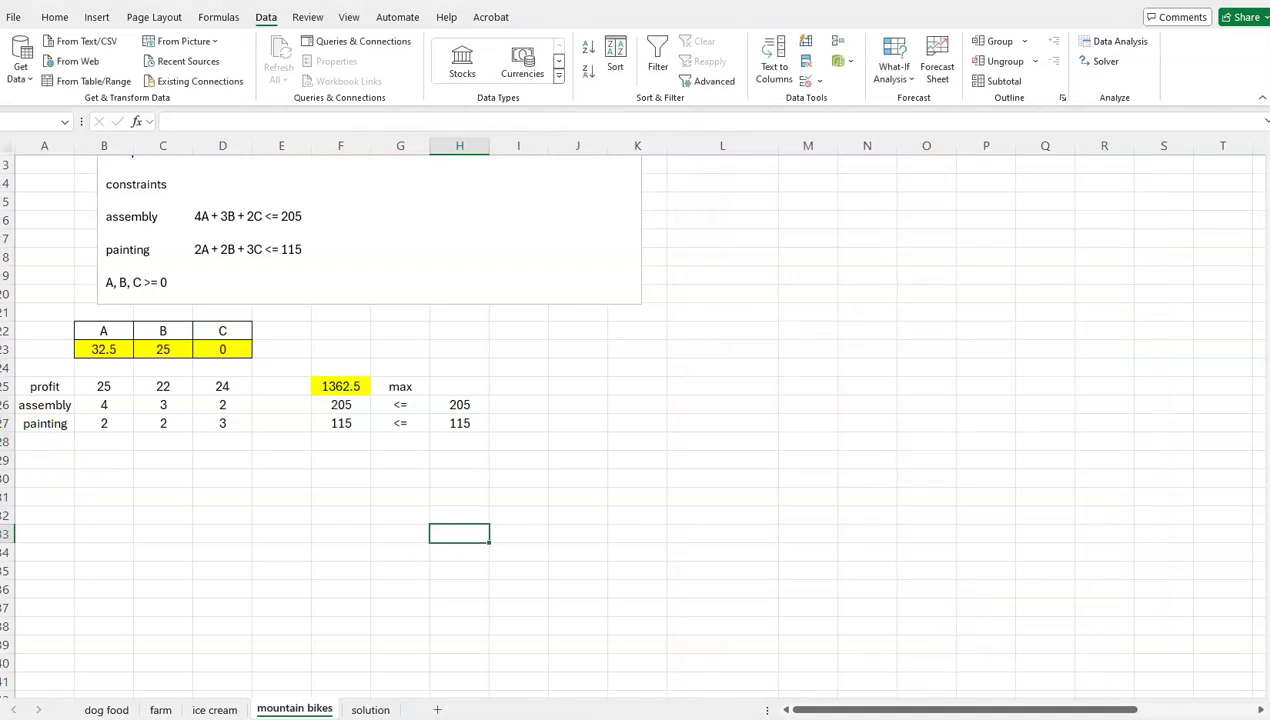
drag(0, 228, 907, 285)
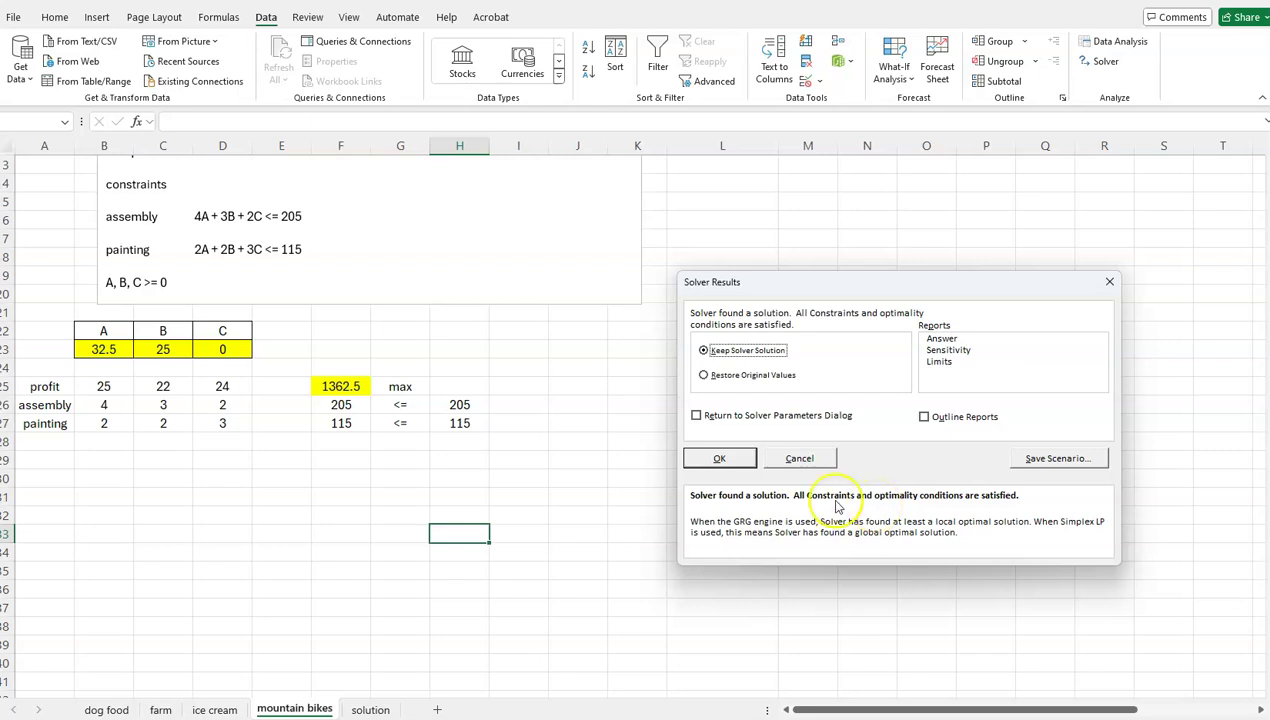
click(719, 458)
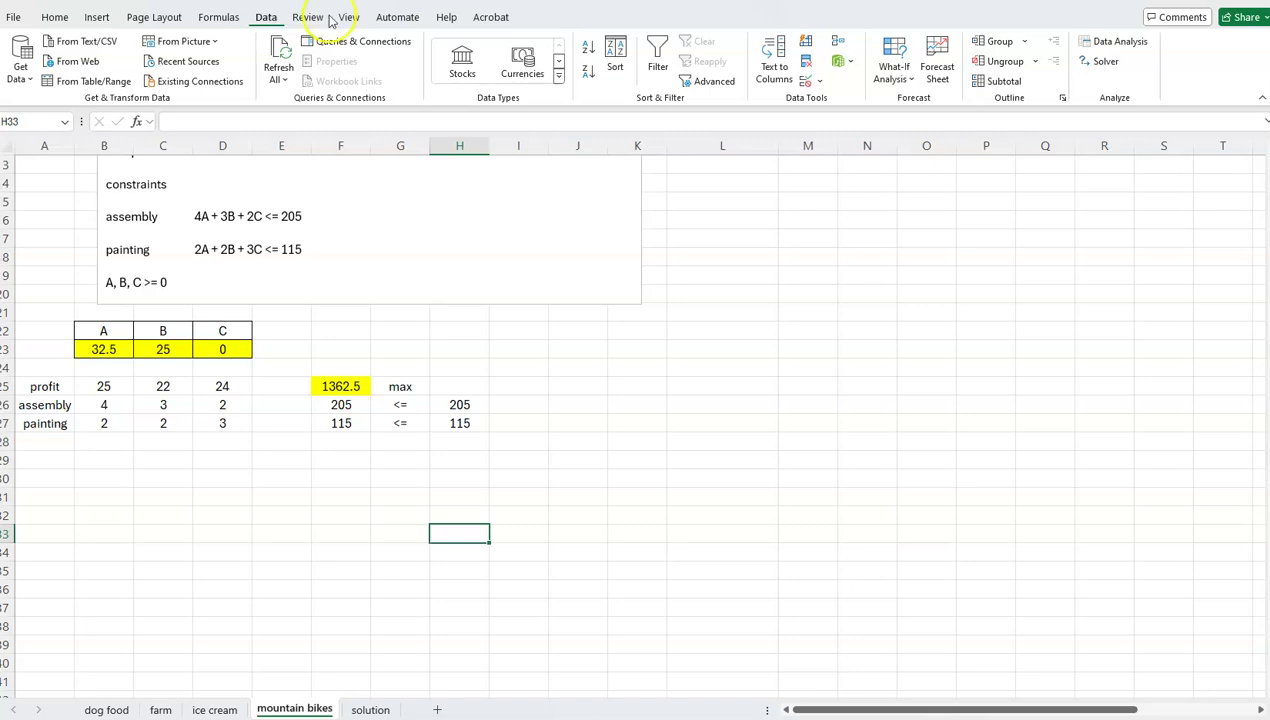
- Add a Solver constraint requiring the bike quantities in B23:D23 to be integers
click(1106, 63)
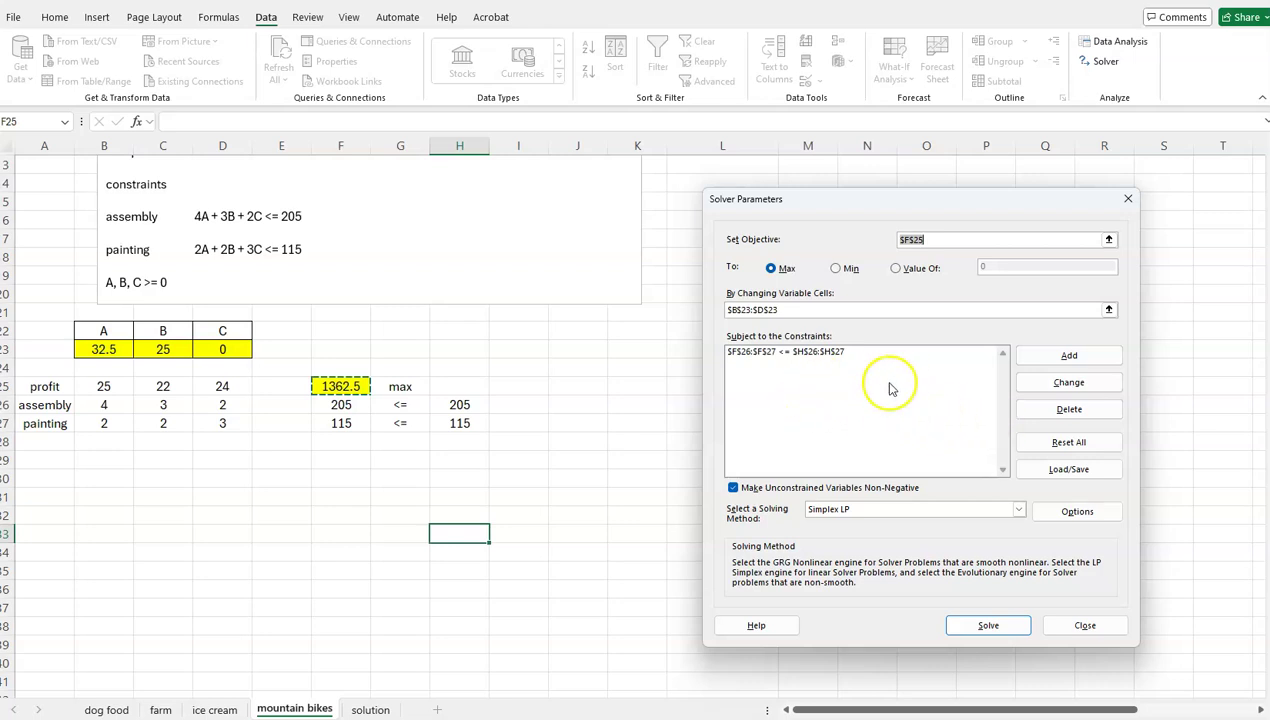
click(766, 391)
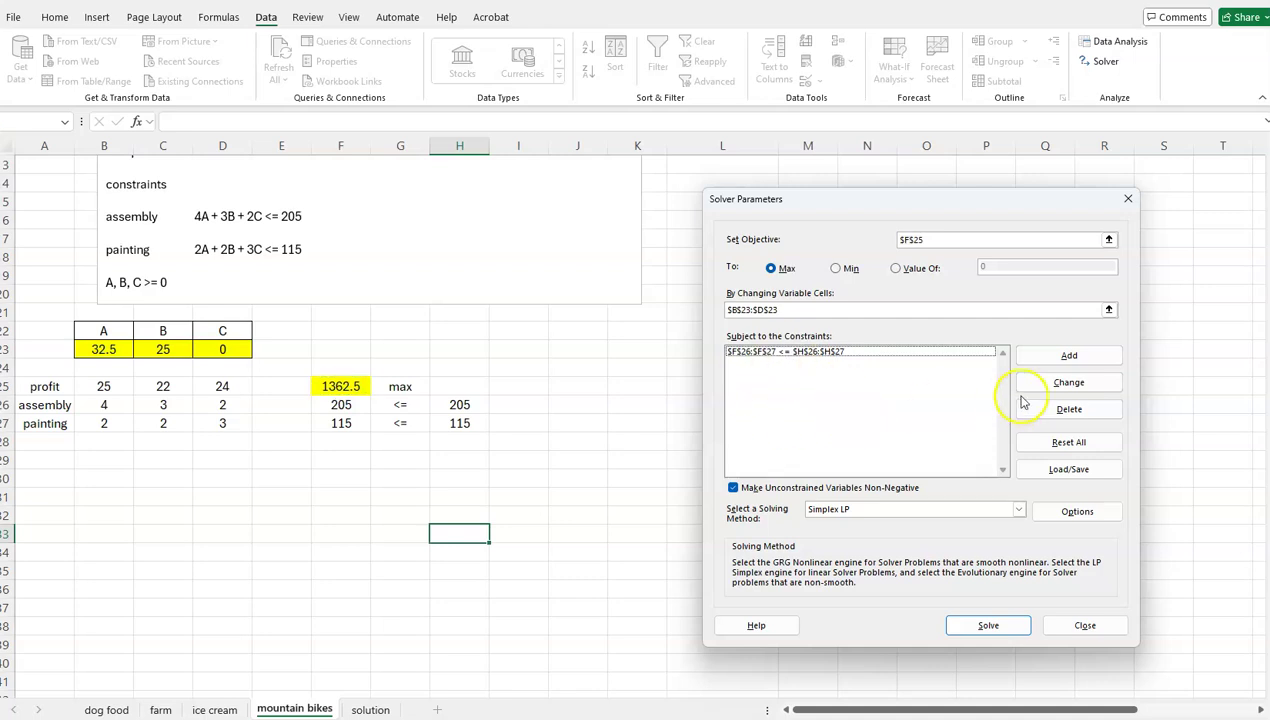
click(1068, 355)
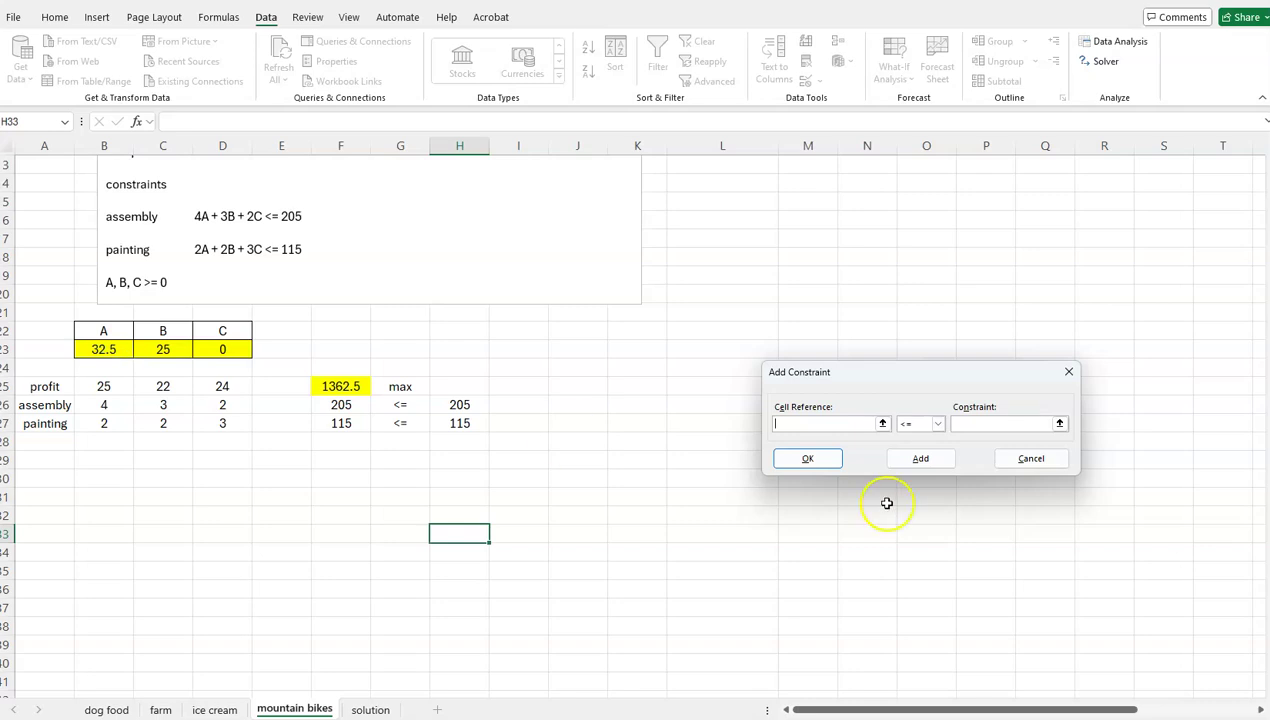
click(808, 422)
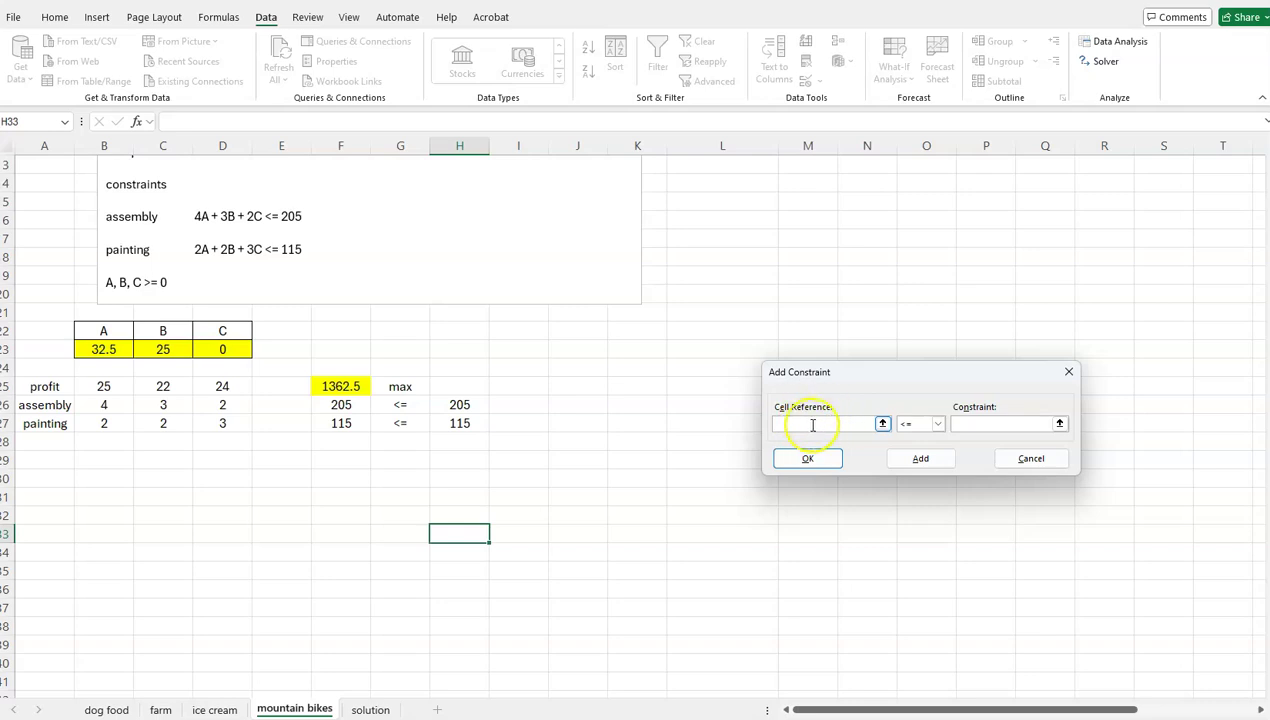
drag(110, 350, 220, 352)
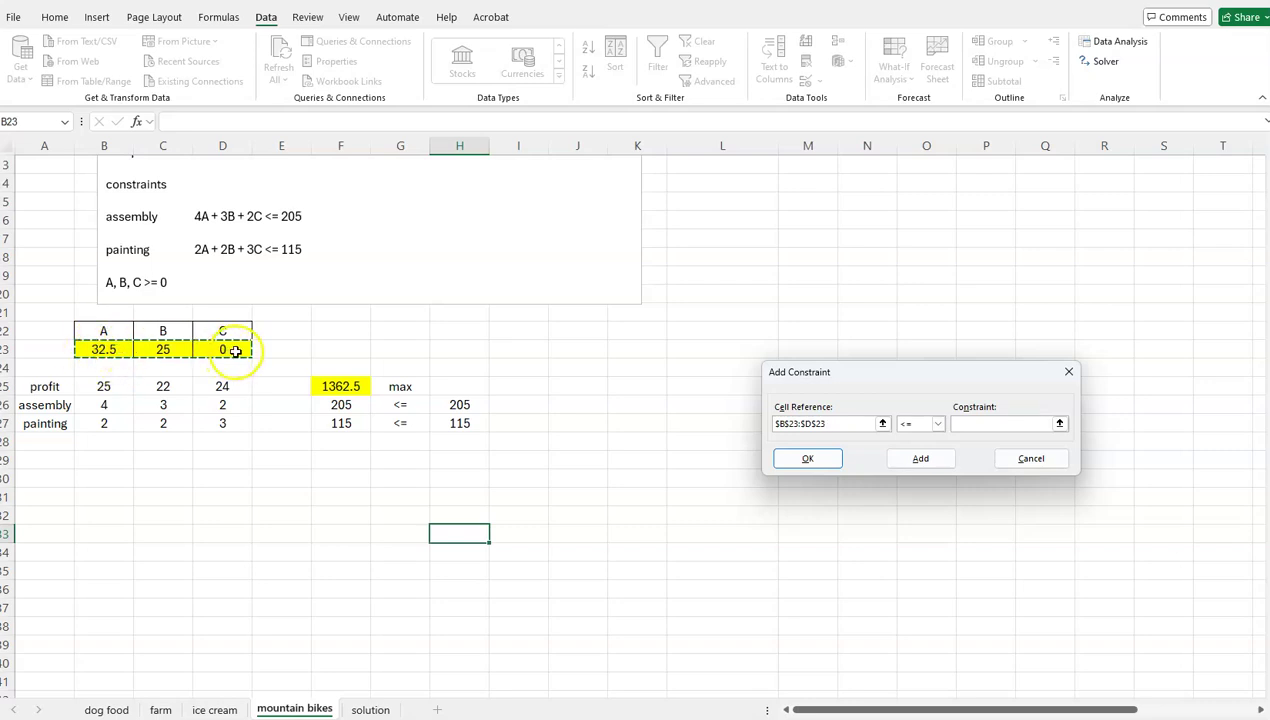
click(938, 424)
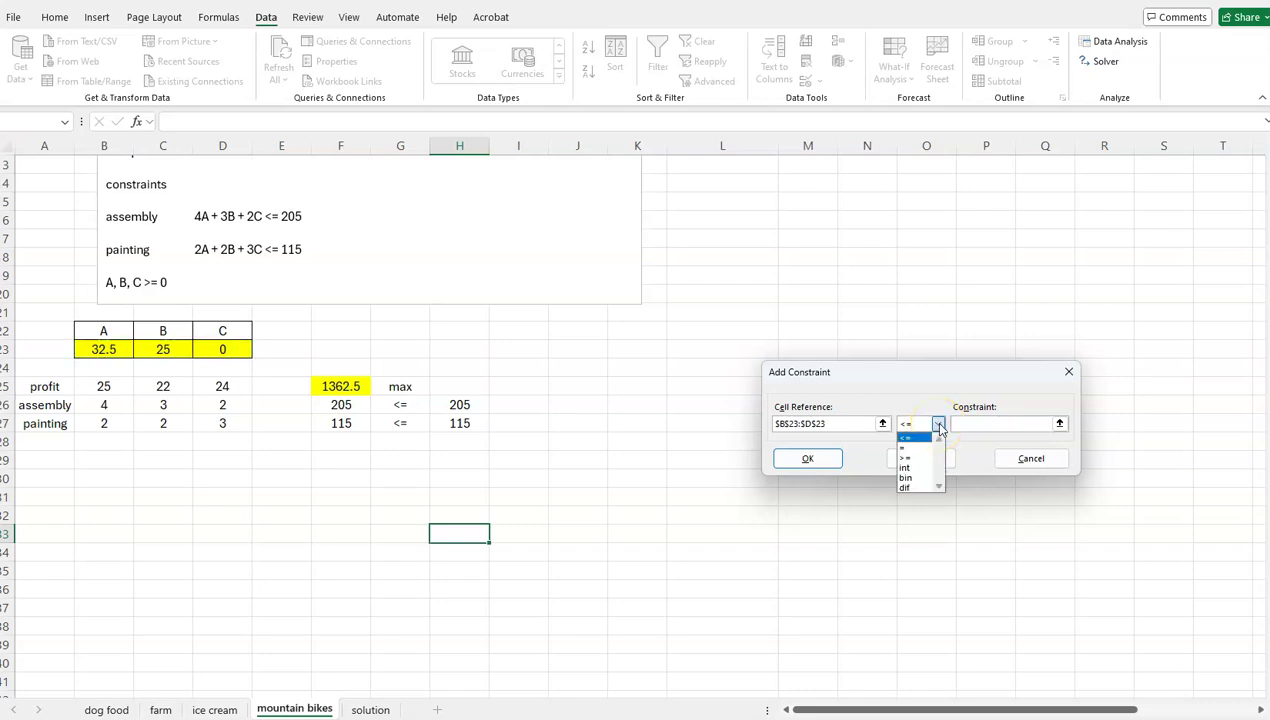
click(912, 468)
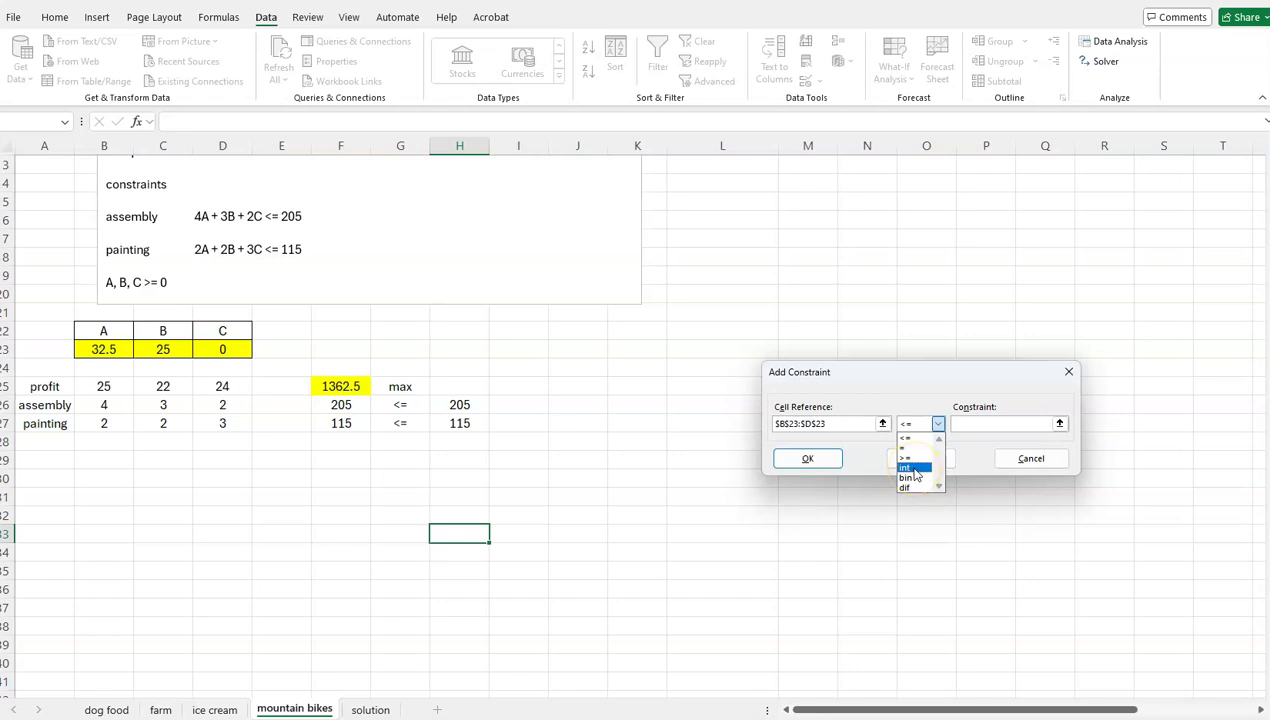
click(912, 470)
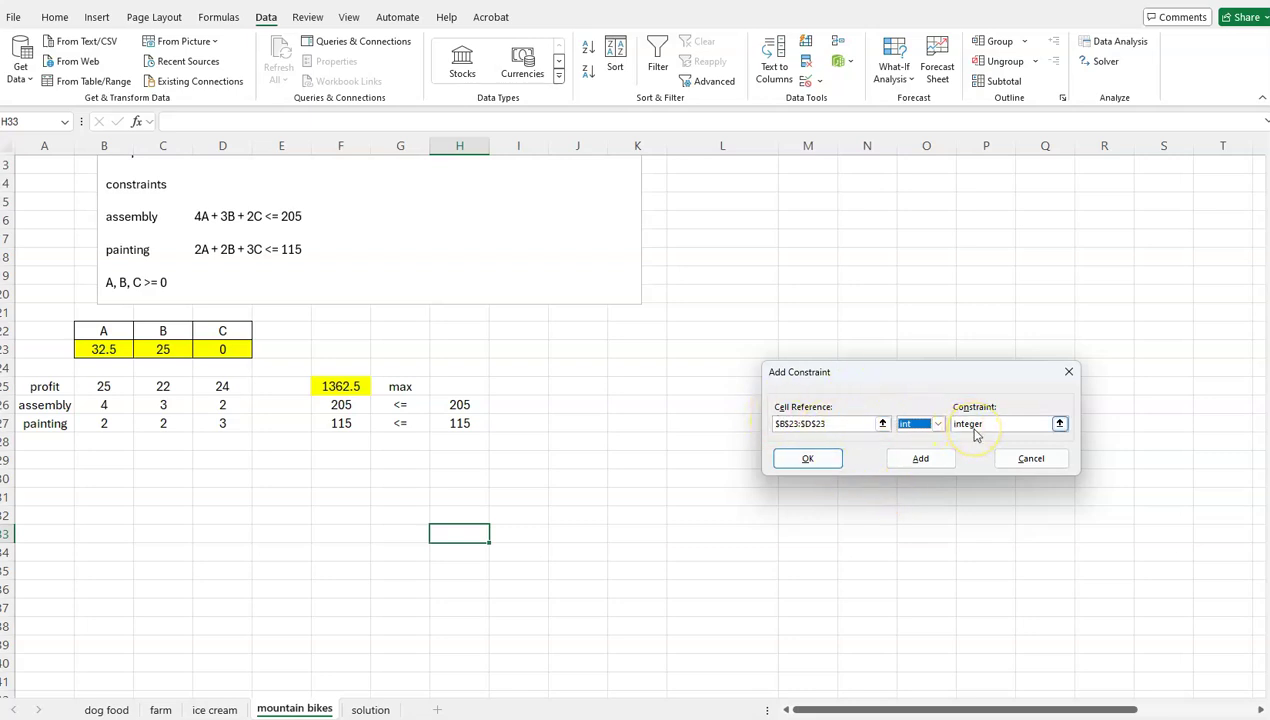
click(808, 458)
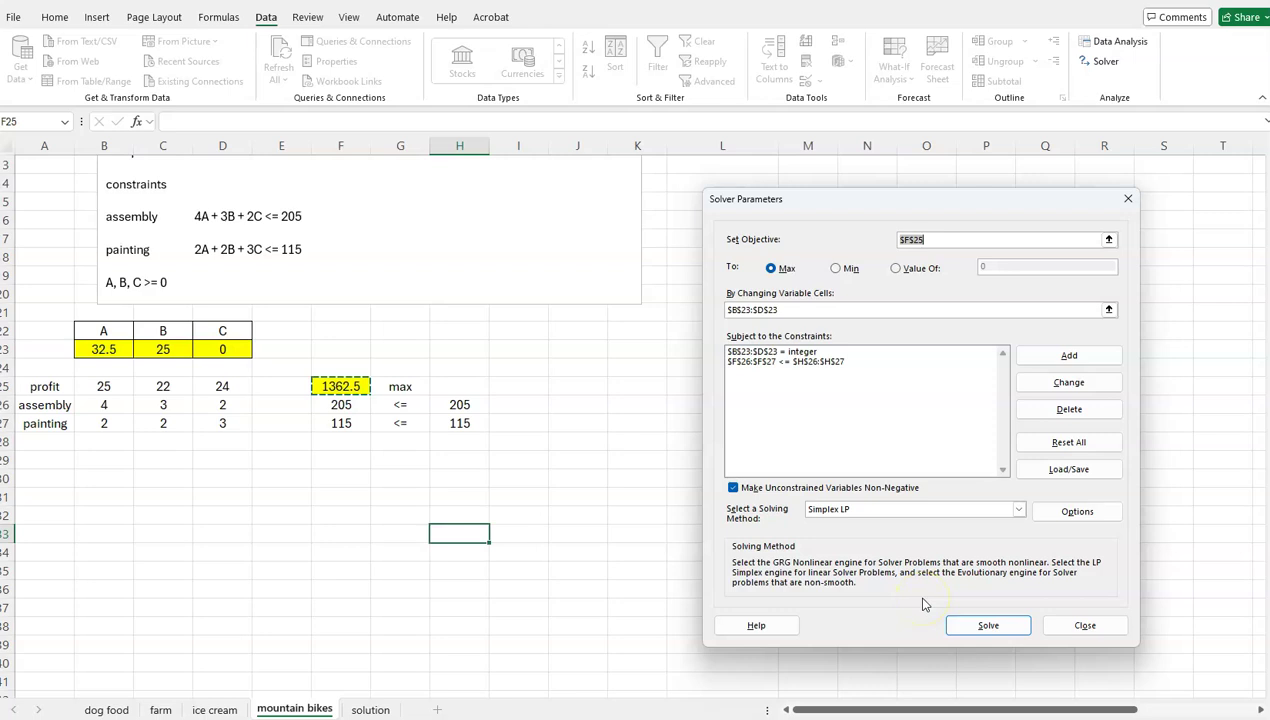
- Solve the model with the integer constraint, keep the Solver solution and check the profit in F25
click(972, 630)
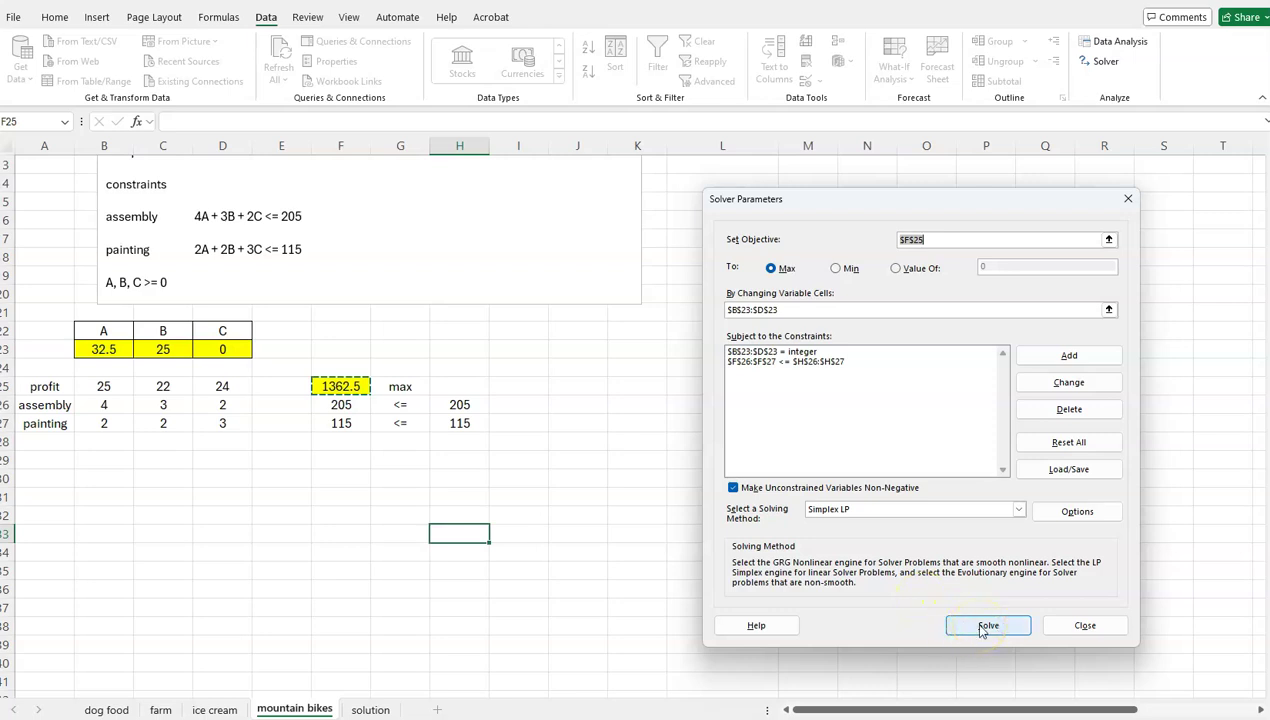
click(981, 630)
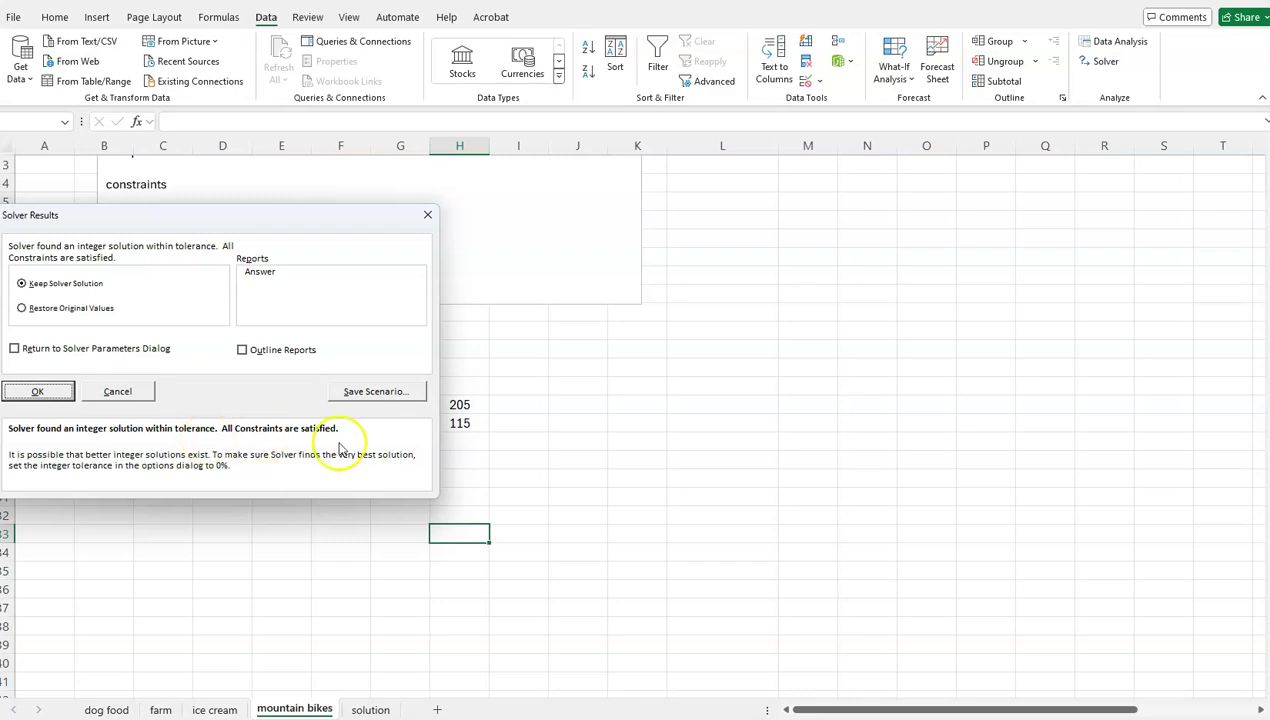
click(38, 391)
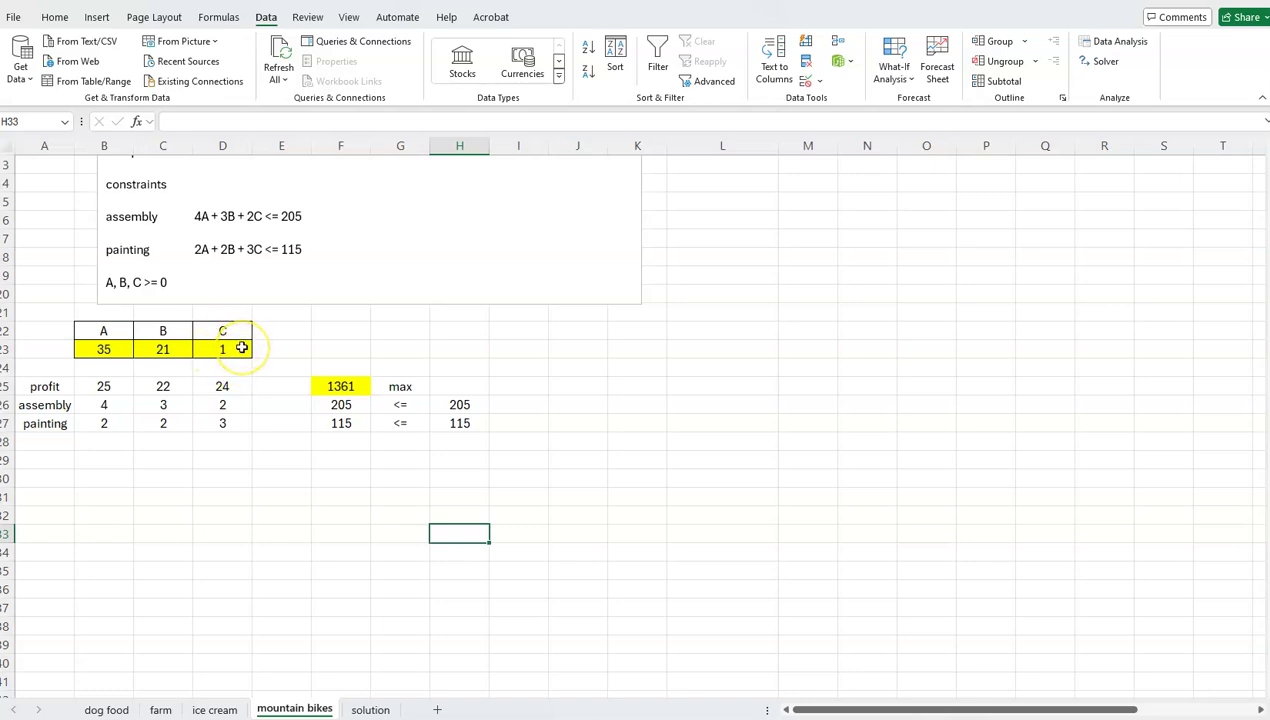
click(352, 386)
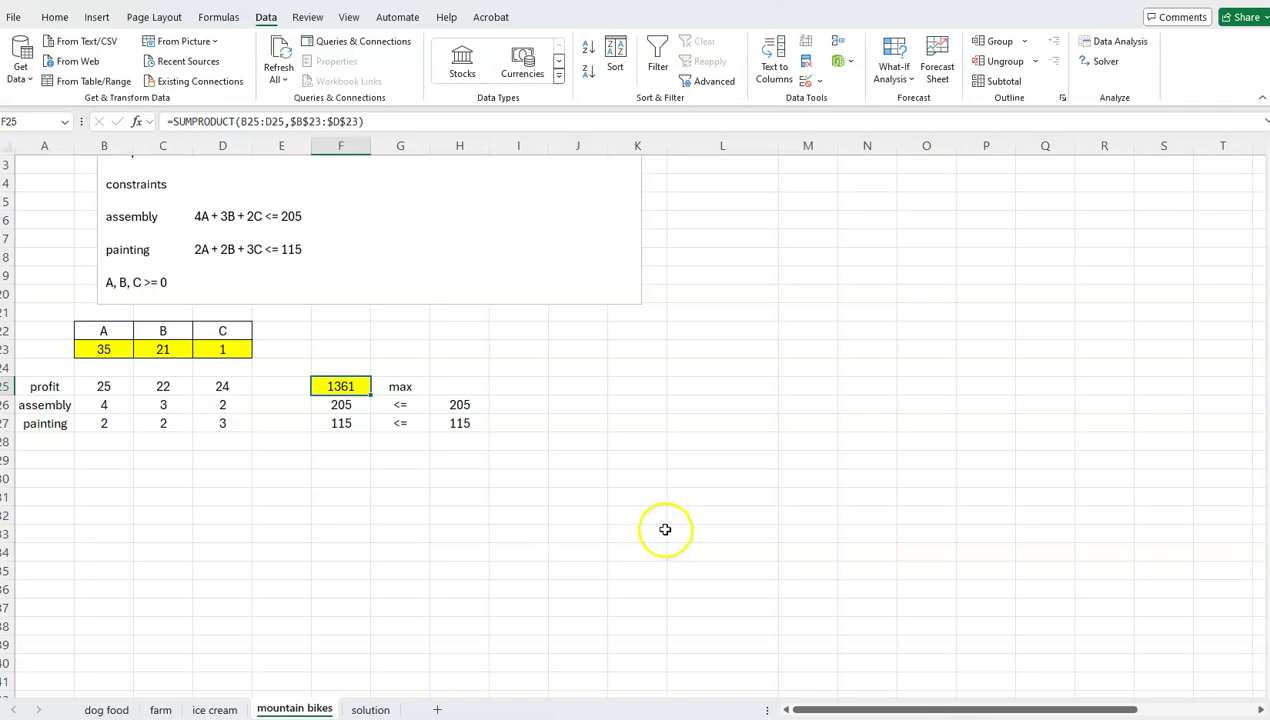
scroll(665, 529, up, 1)
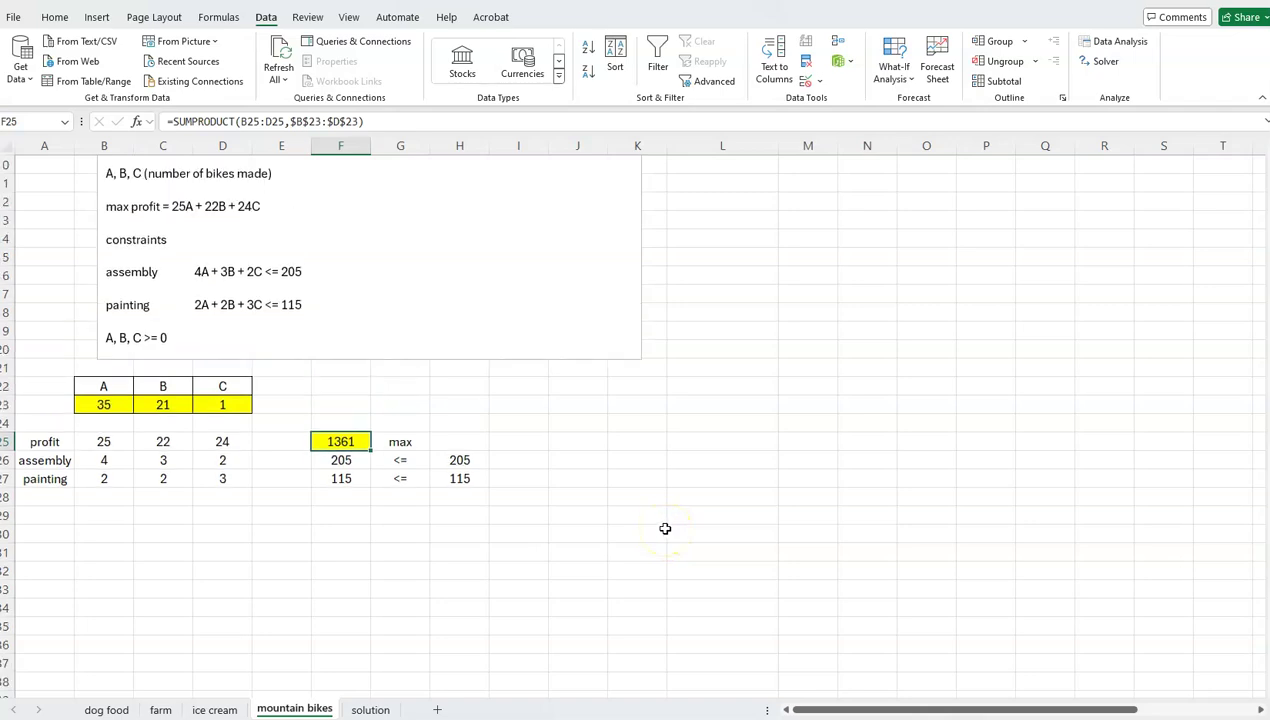